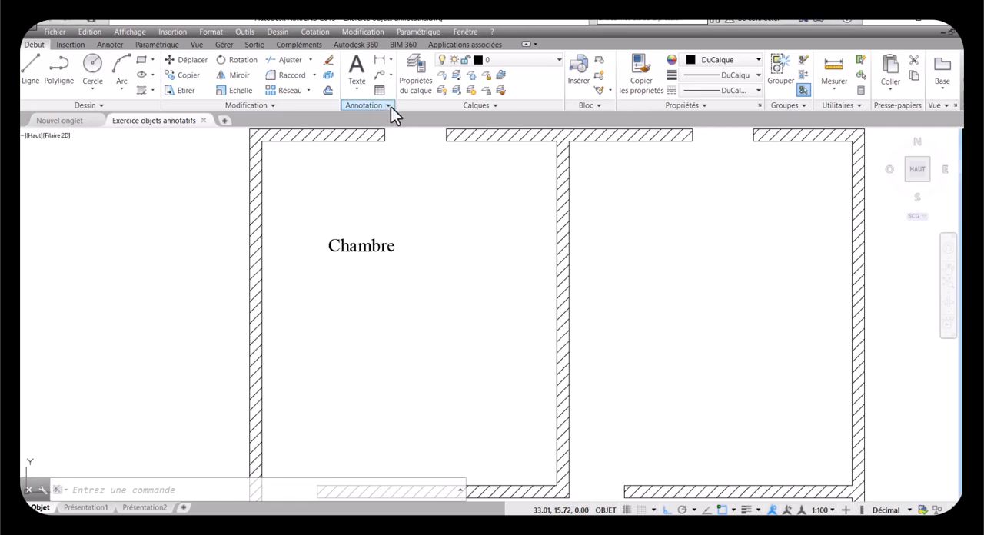
Step: Create a new text style named Ecriture
{"action": "left_click", "coordinate": [387, 106]}
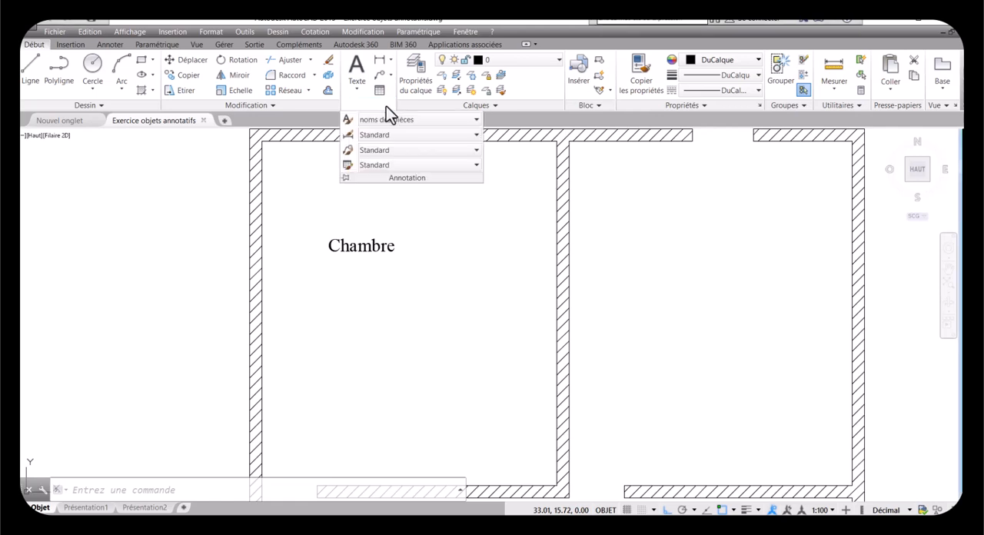
{"action": "left_click", "coordinate": [347, 122]}
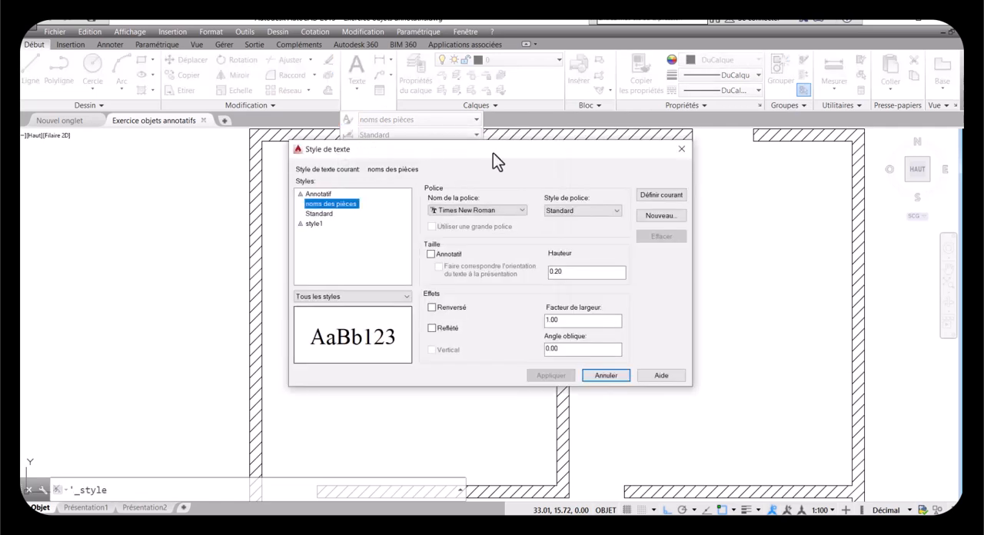
{"action": "left_click_drag", "start_coordinate": [493, 153], "coordinate": [490, 133]}
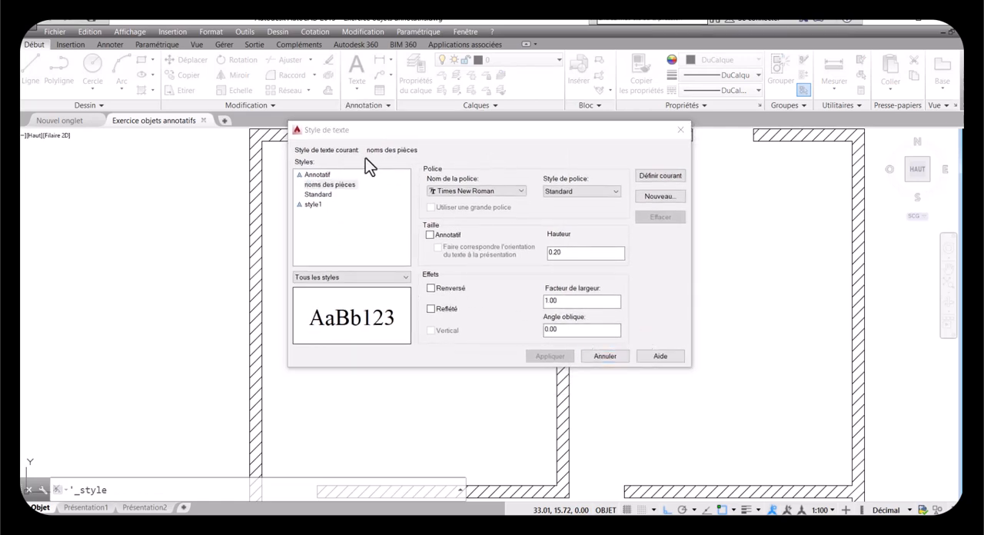
{"action": "left_click", "coordinate": [657, 197]}
{"action": "key", "text": "BackSpace"}
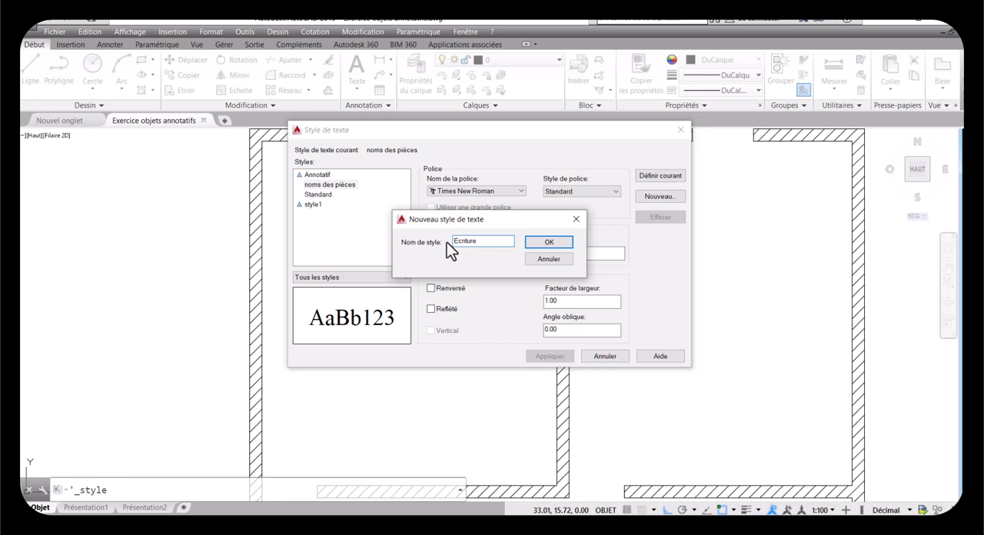
{"action": "left_click", "coordinate": [538, 242]}
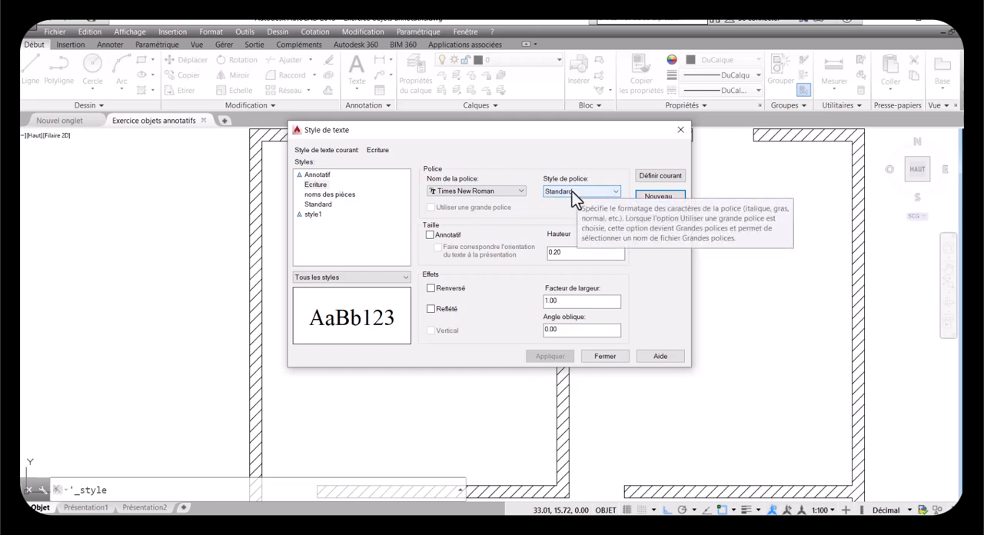
Step: Make the Ecriture text style annotative with a paper text height of 0.004, and apply it
{"action": "left_click", "coordinate": [429, 235]}
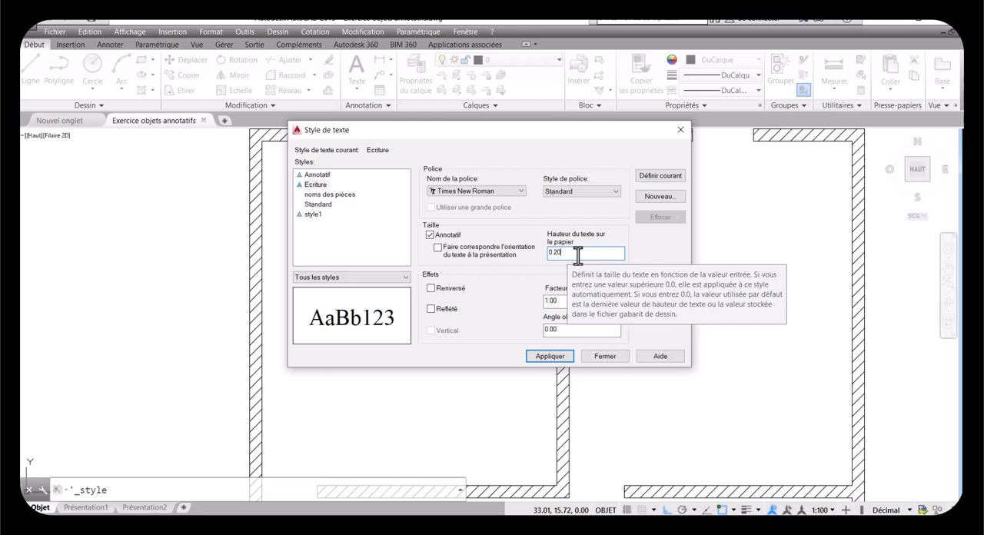
{"action": "key", "text": "BackSpace"}
{"action": "key", "text": "BackSpace"}
{"action": "type", "text": "4"}
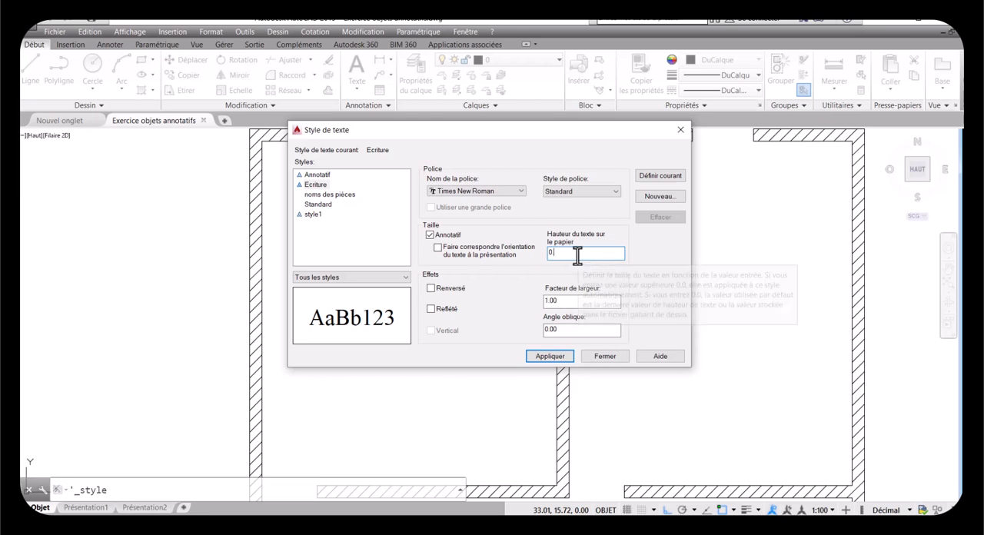
{"action": "key", "text": "BackSpace"}
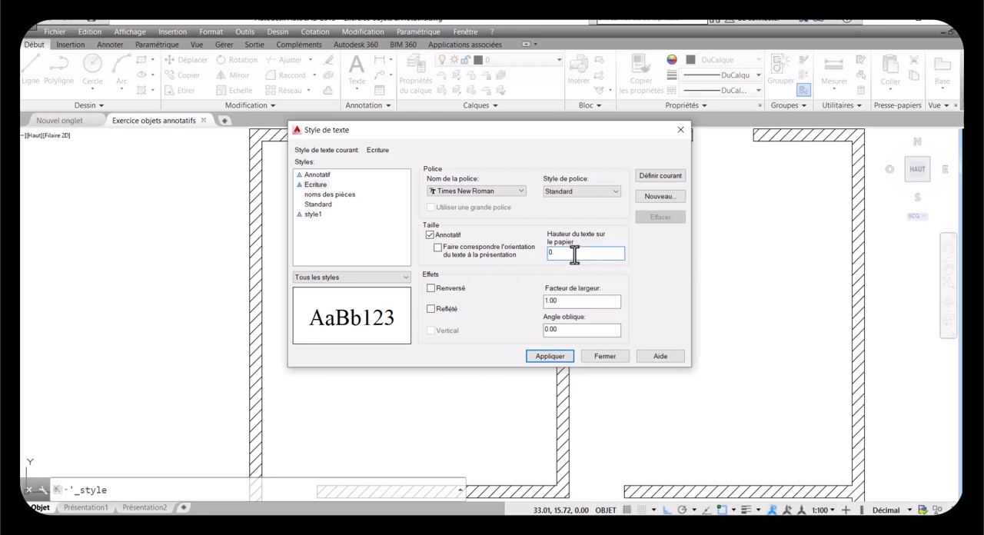
{"action": "type", "text": "004"}
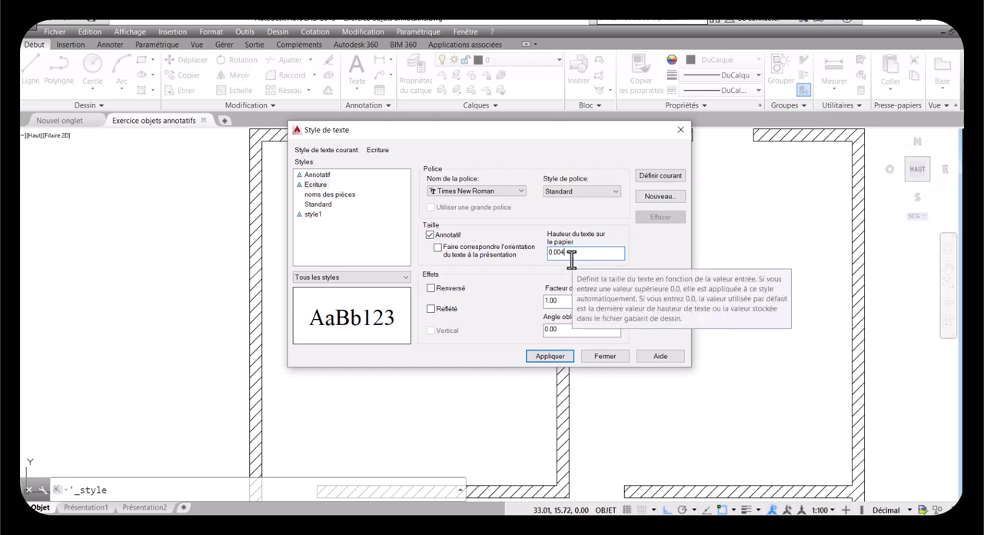
{"action": "left_click", "coordinate": [540, 356]}
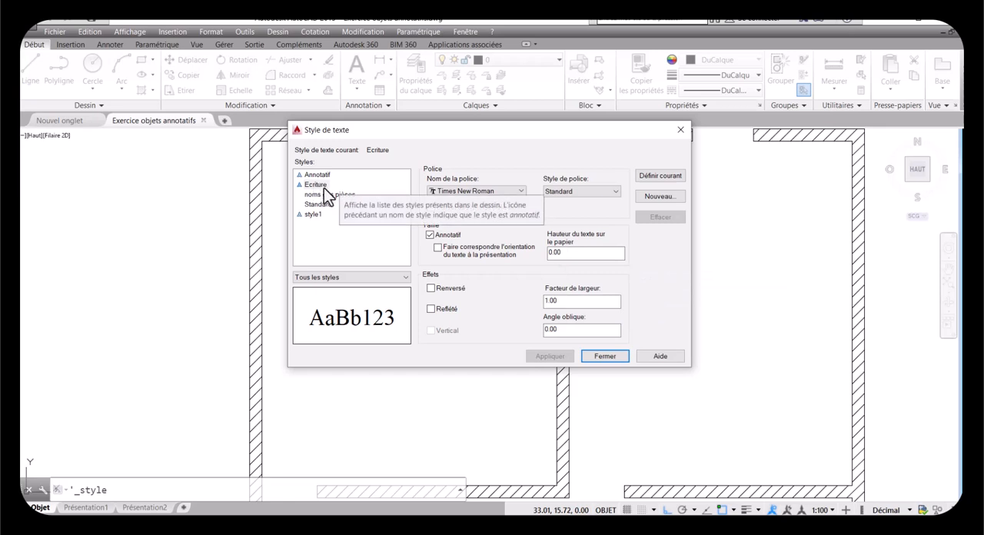
{"action": "left_click", "coordinate": [561, 254]}
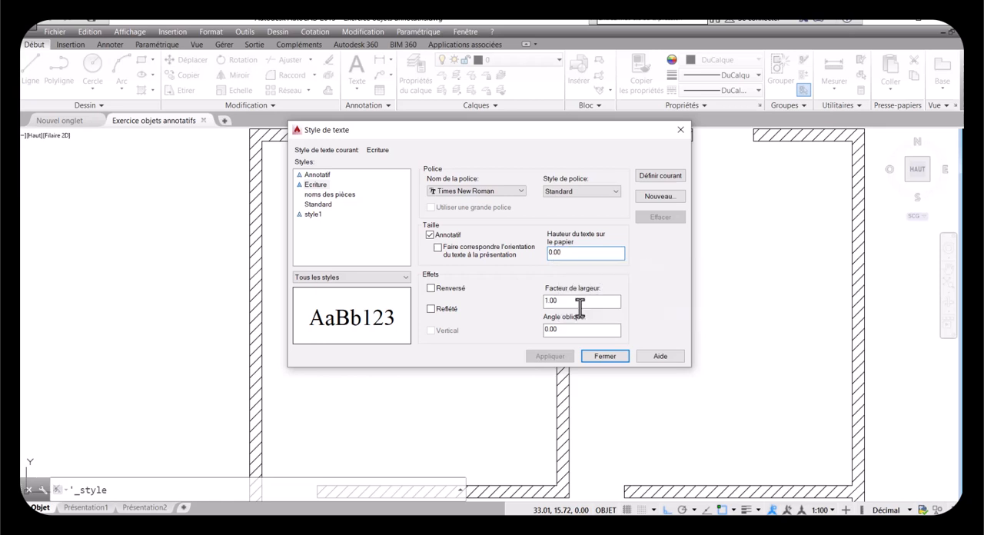
{"action": "left_click", "coordinate": [604, 356]}
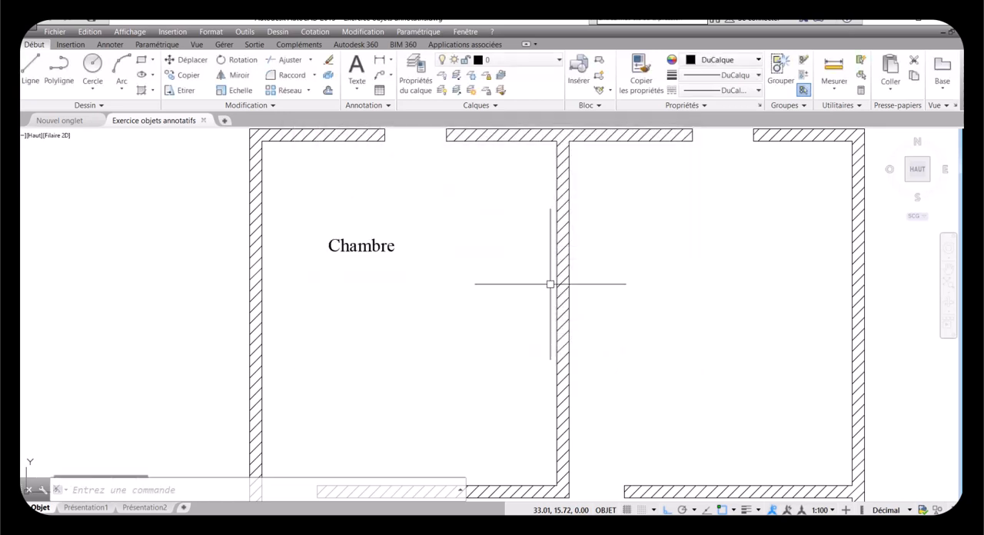
Step: Set the drawing units' length precision to three decimal places (0.000)
{"action": "left_click", "coordinate": [209, 32]}
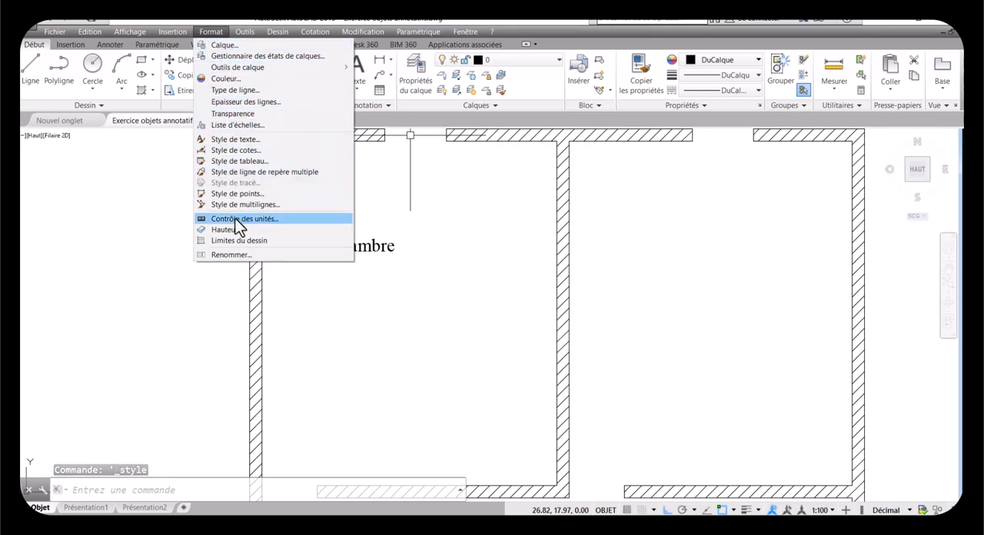
{"action": "left_click", "coordinate": [236, 218]}
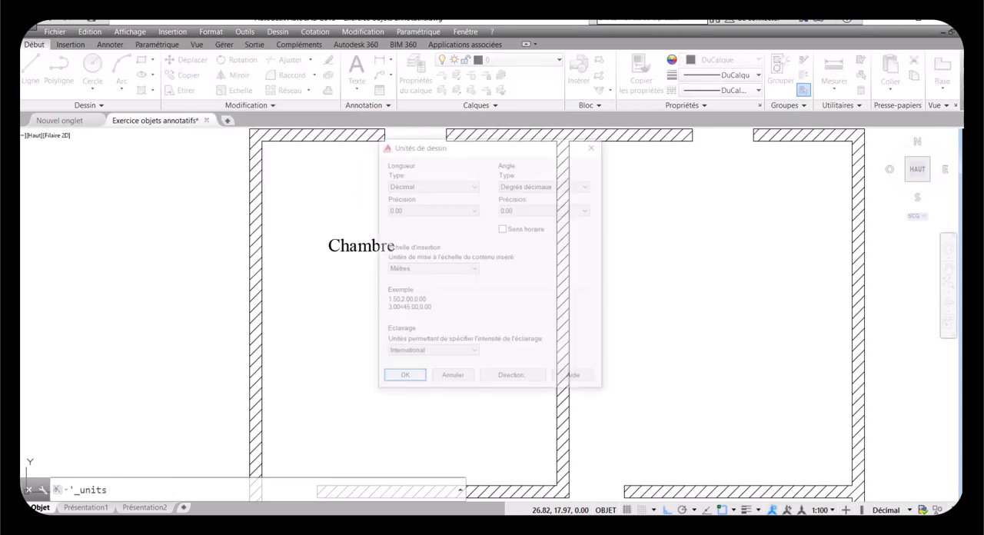
{"action": "left_click", "coordinate": [456, 210]}
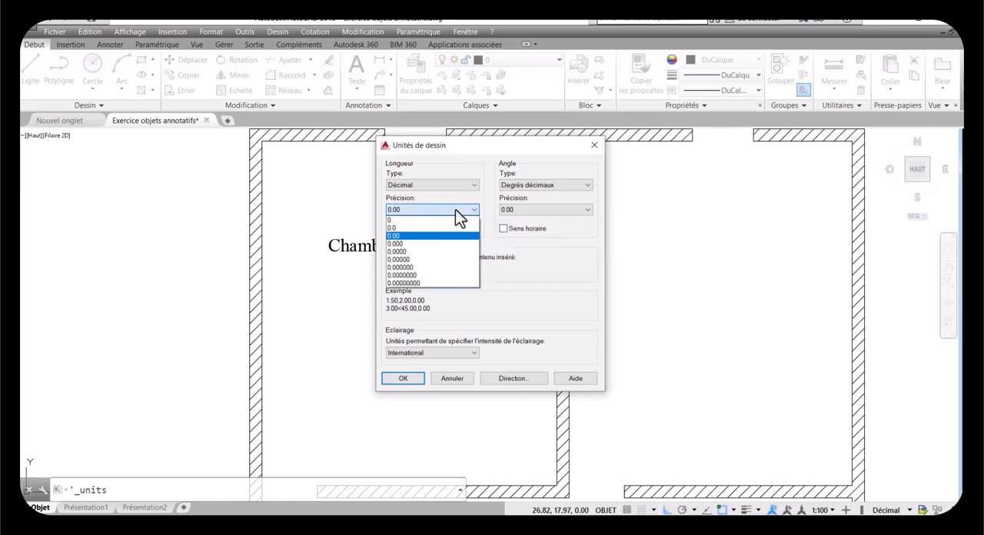
{"action": "left_click", "coordinate": [396, 244]}
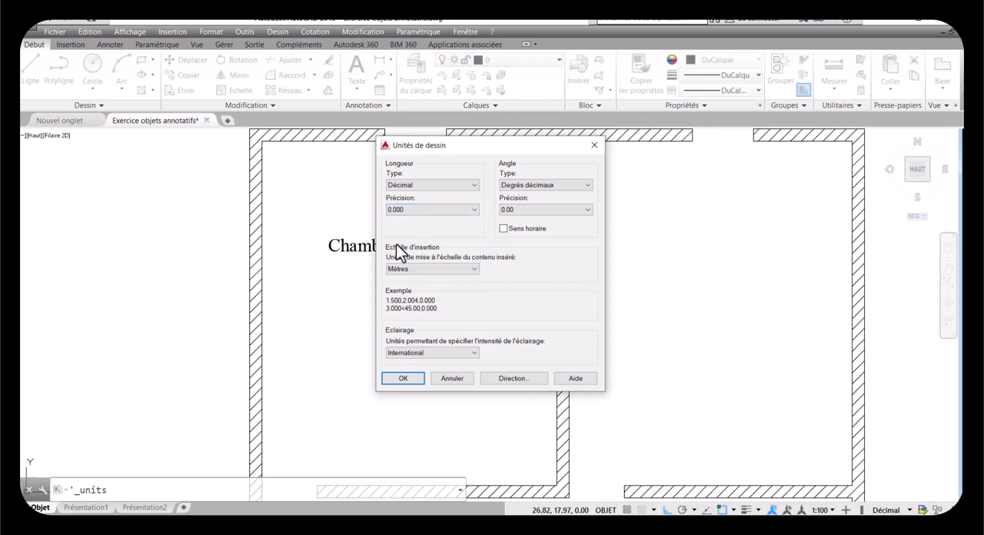
{"action": "left_click", "coordinate": [404, 378]}
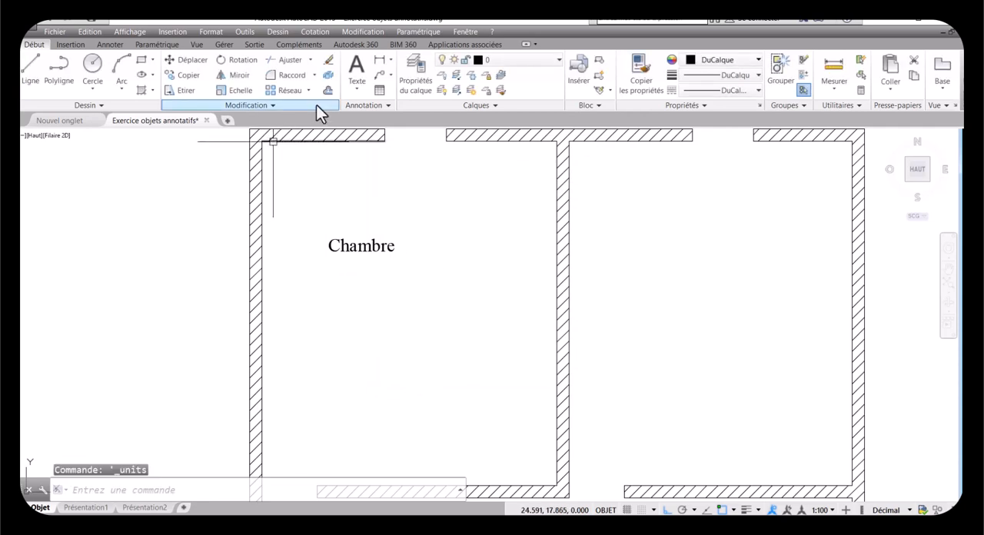
Step: Check the paper text height stored in the Ecriture text style
{"action": "left_click", "coordinate": [387, 109]}
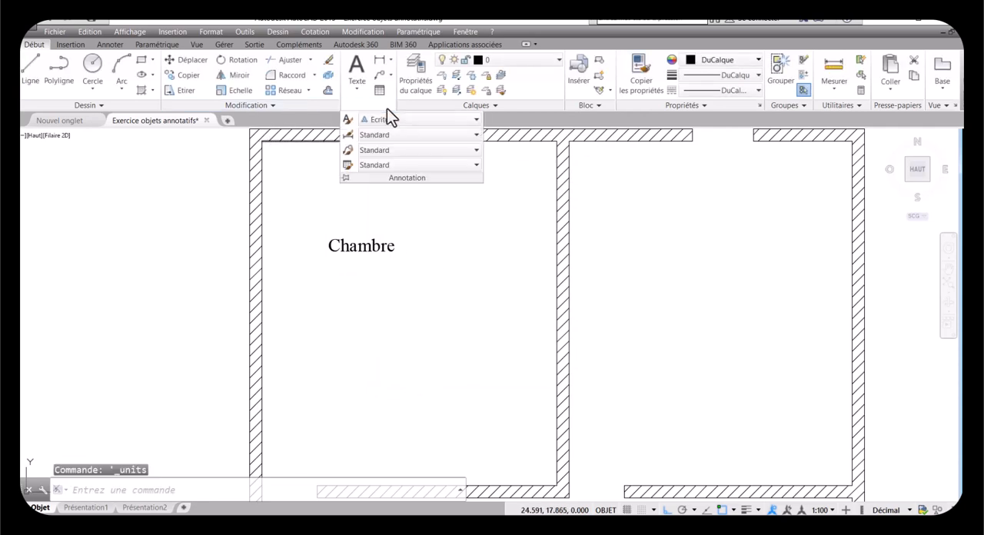
{"action": "left_click", "coordinate": [346, 122]}
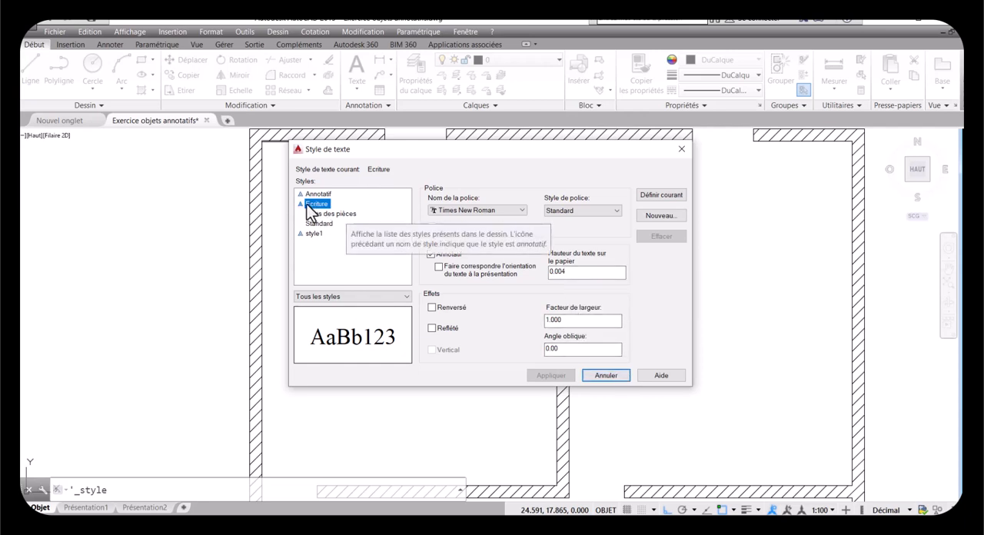
{"action": "left_click", "coordinate": [605, 375]}
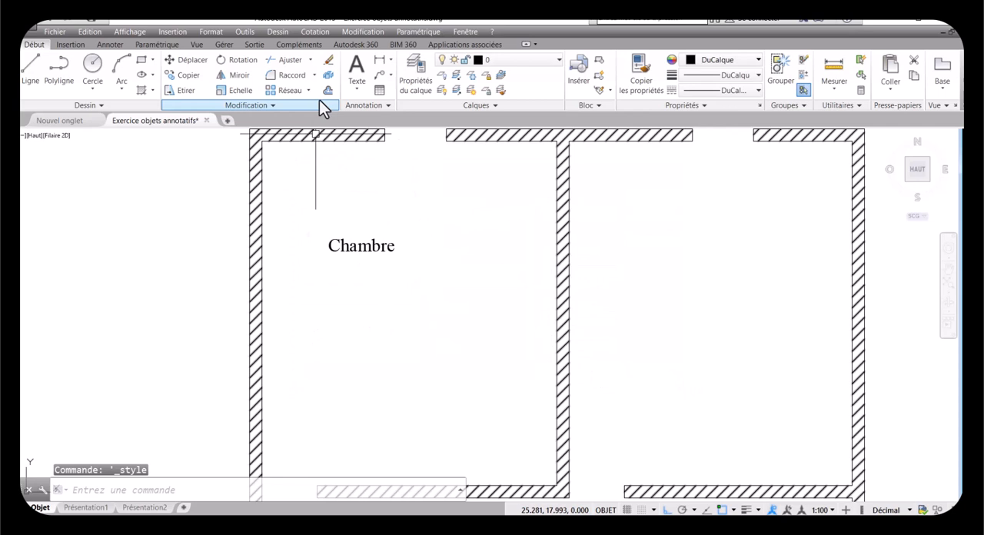
Step: Erase the existing "Chambre" text from the upper-left room
{"action": "left_click", "coordinate": [328, 60]}
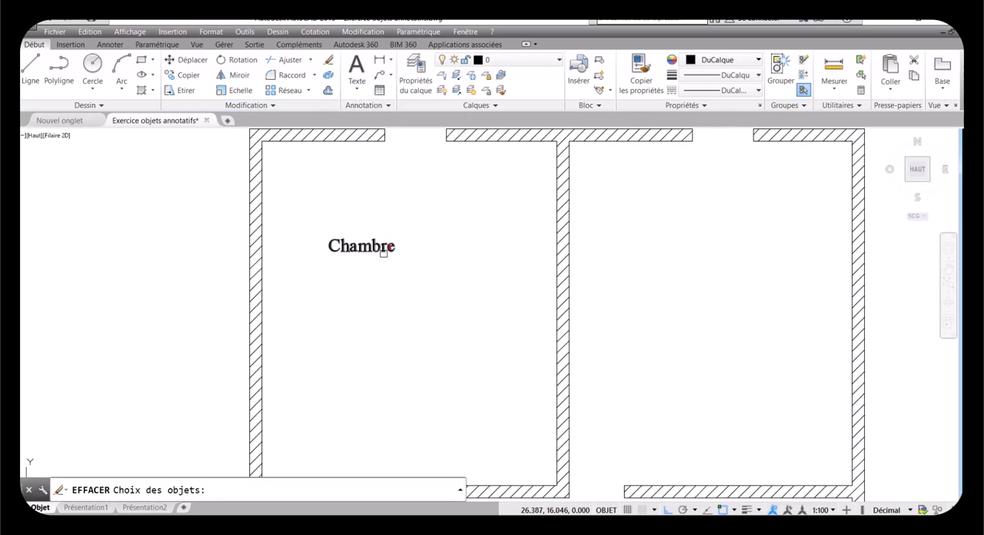
{"action": "left_click", "coordinate": [383, 249]}
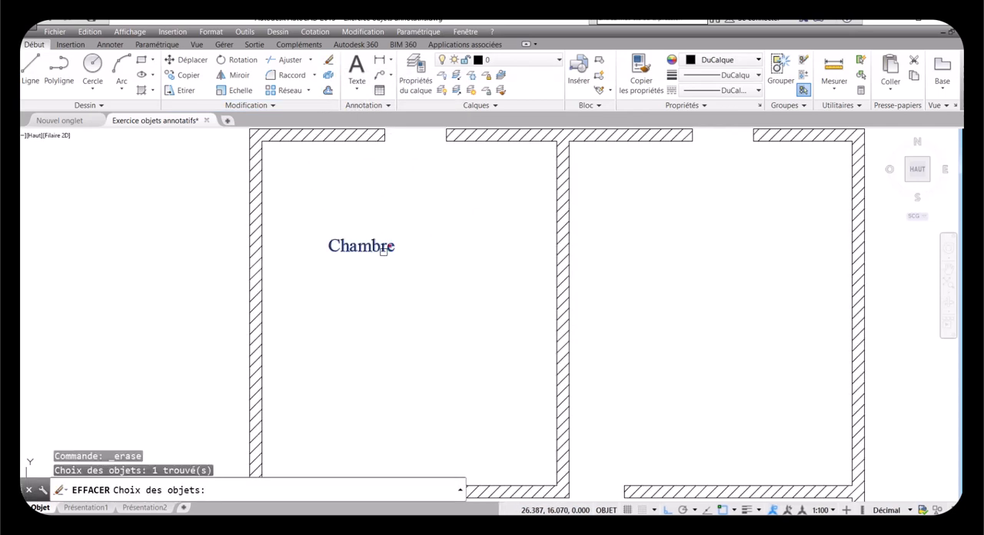
{"action": "key", "text": "Return"}
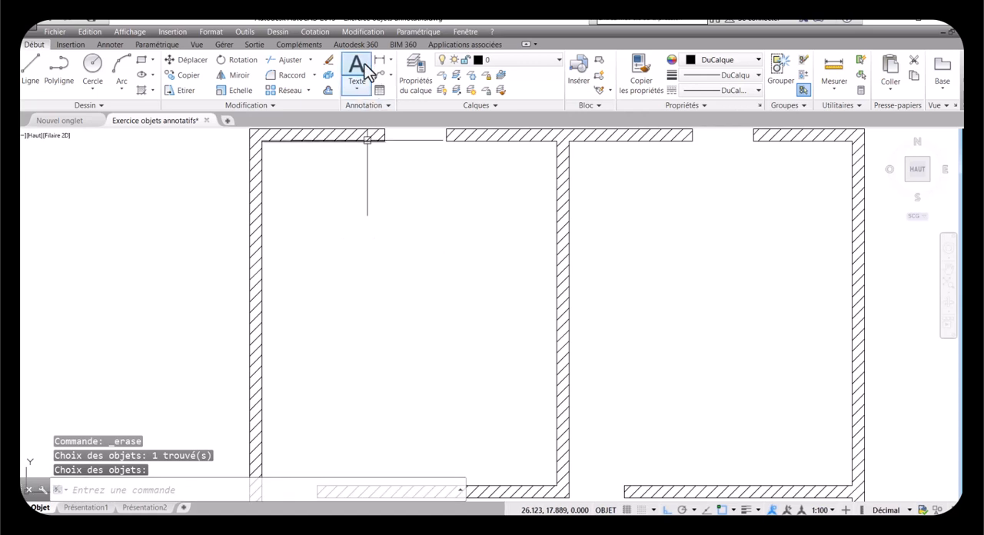
Step: Add the multiline text "Chambre" in the upper-left room using the annotative Ecriture style
{"action": "left_click", "coordinate": [357, 67]}
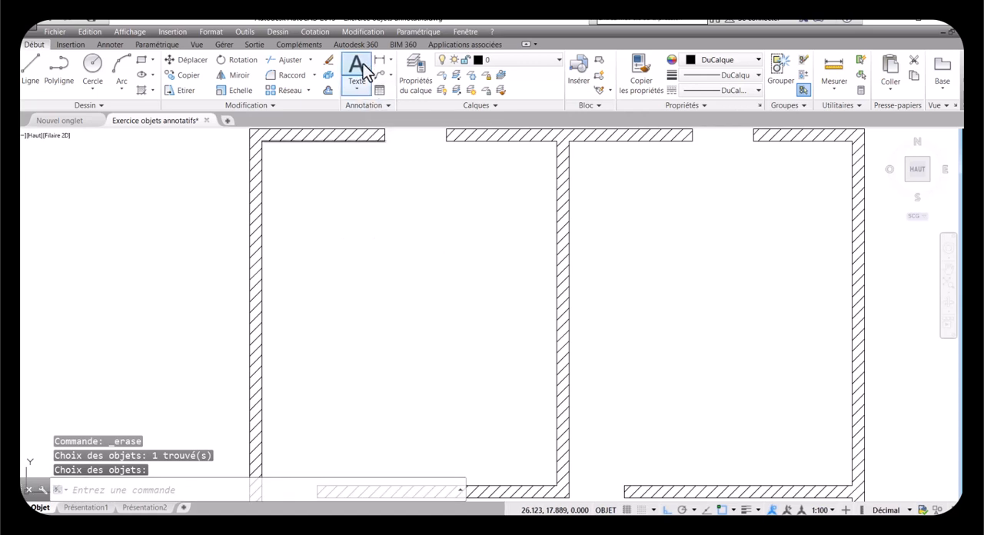
{"action": "left_click", "coordinate": [328, 237]}
{"action": "left_click", "coordinate": [484, 294]}
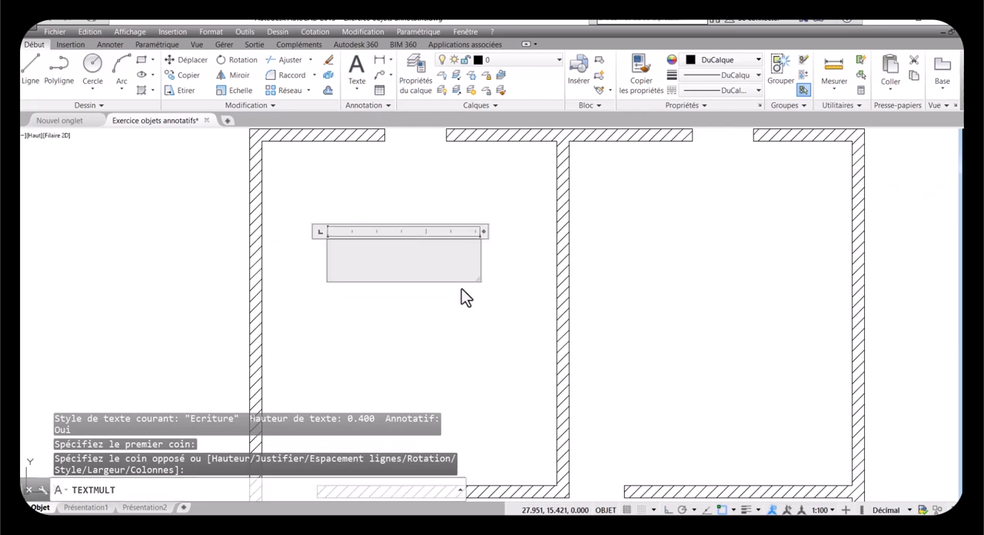
{"action": "type", "text": "C"}
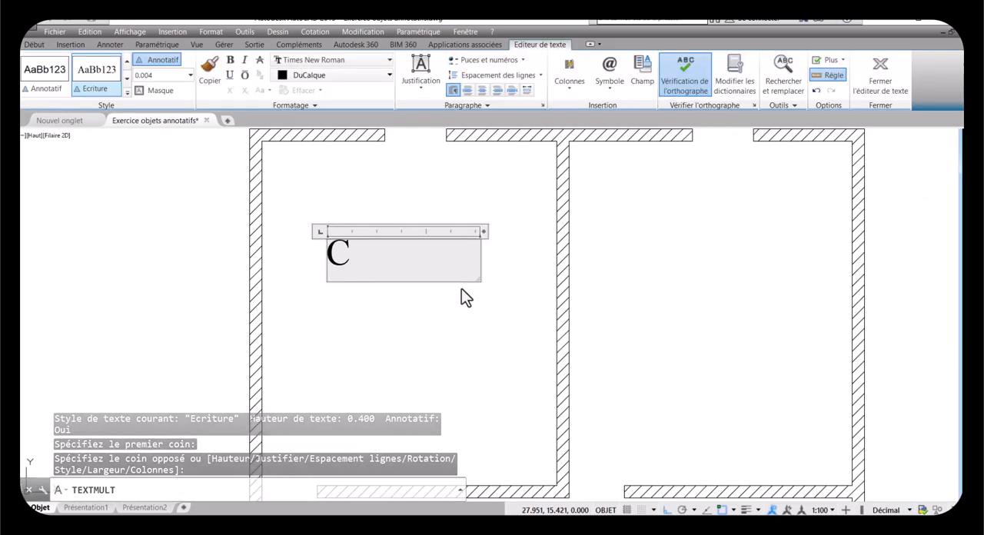
{"action": "type", "text": "ha"}
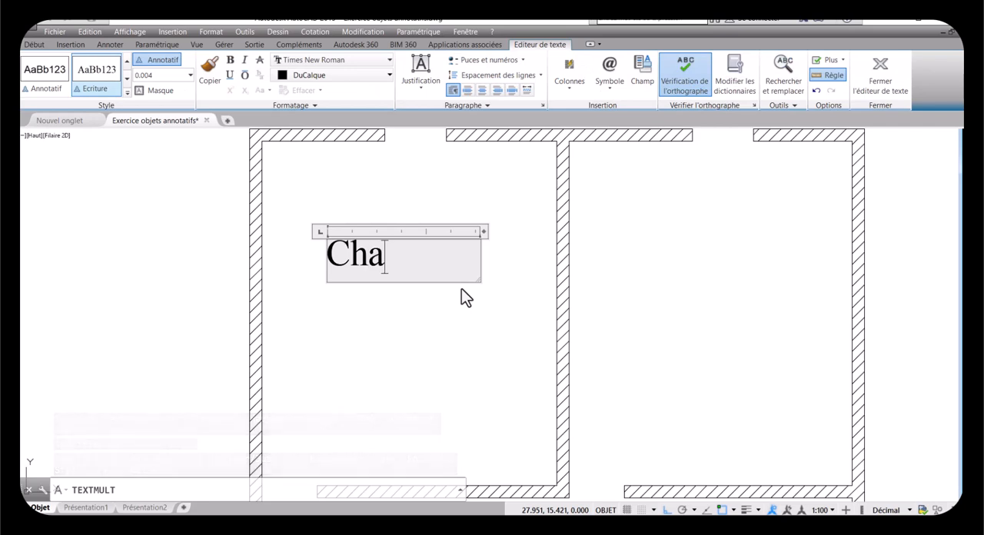
{"action": "type", "text": "mbre"}
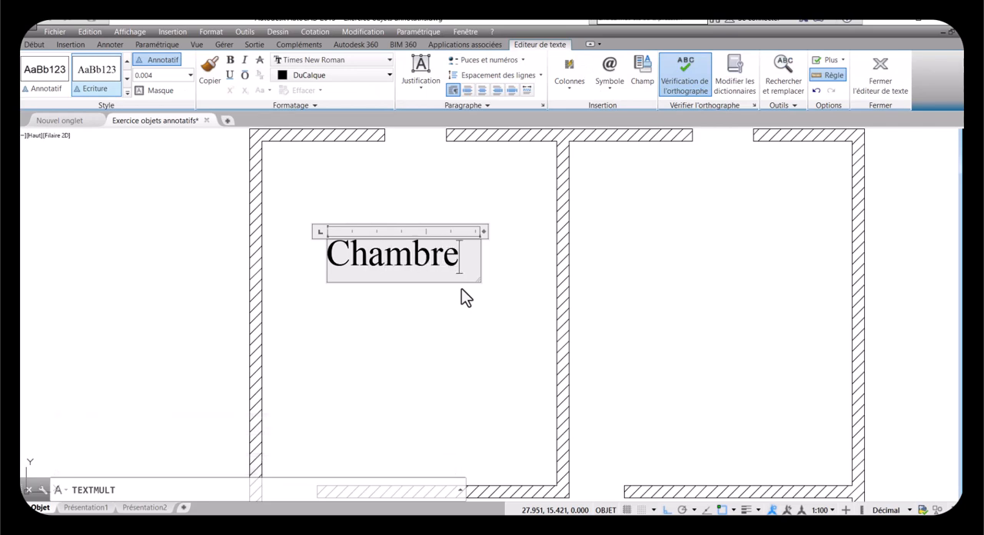
{"action": "left_click", "coordinate": [419, 336]}
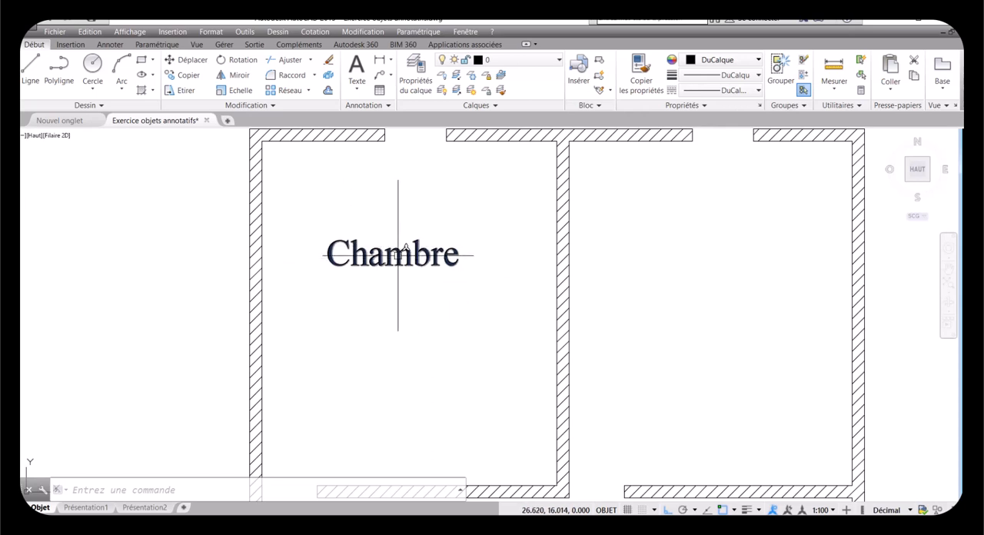
Step: Create a new dimension style named "cotation" based on Standard and continue to its settings
{"action": "scroll", "coordinate": [397, 255], "scroll_direction": "down", "scroll_amount": 2}
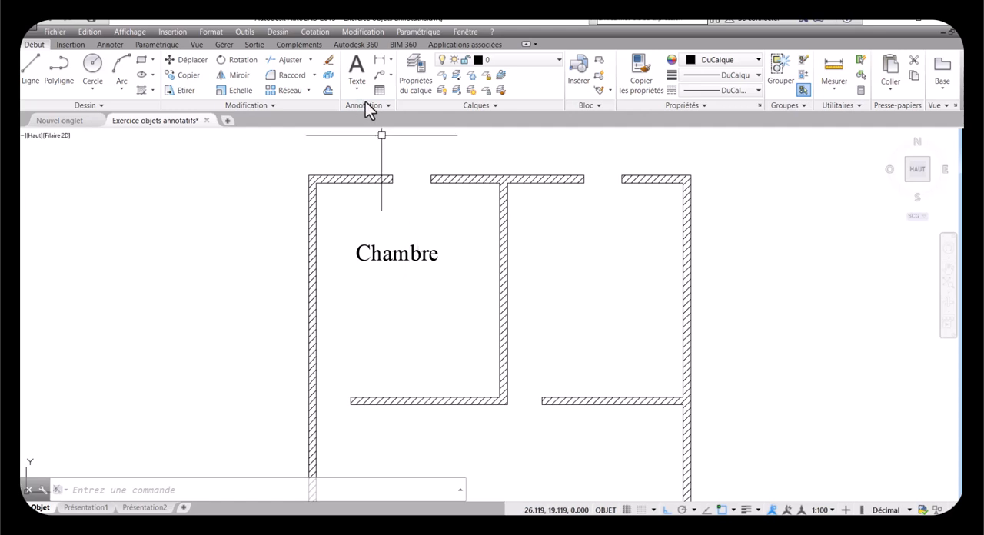
{"action": "left_click", "coordinate": [388, 105]}
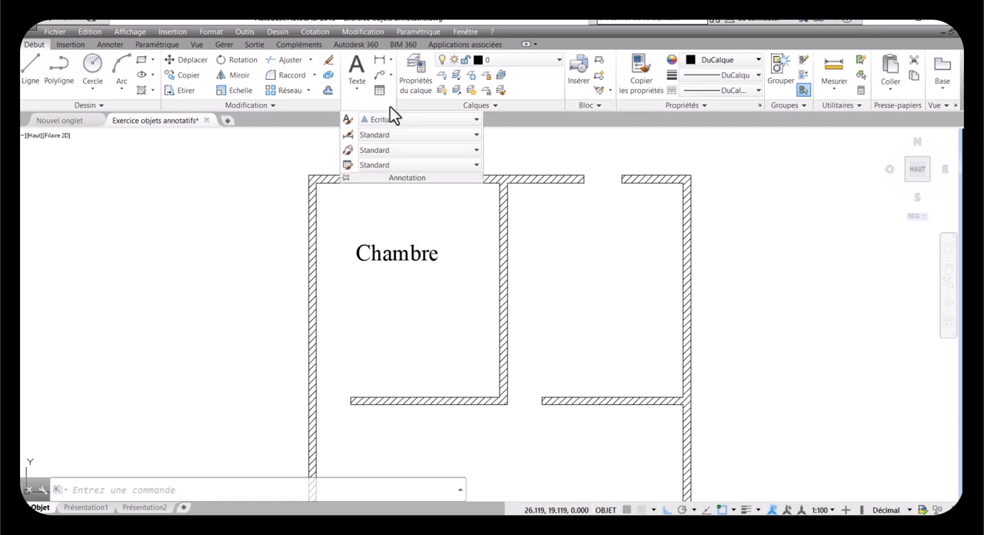
{"action": "left_click", "coordinate": [348, 135]}
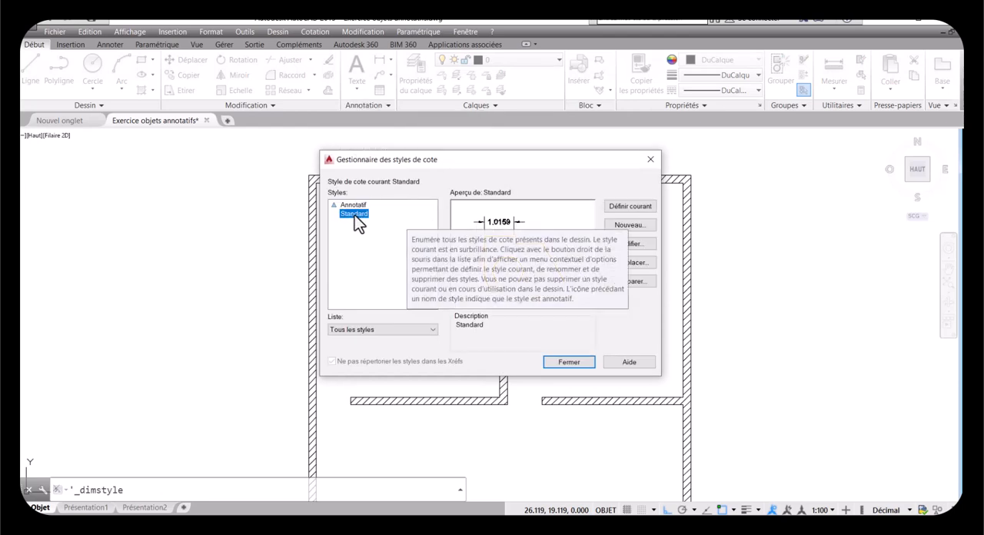
{"action": "left_click", "coordinate": [631, 225]}
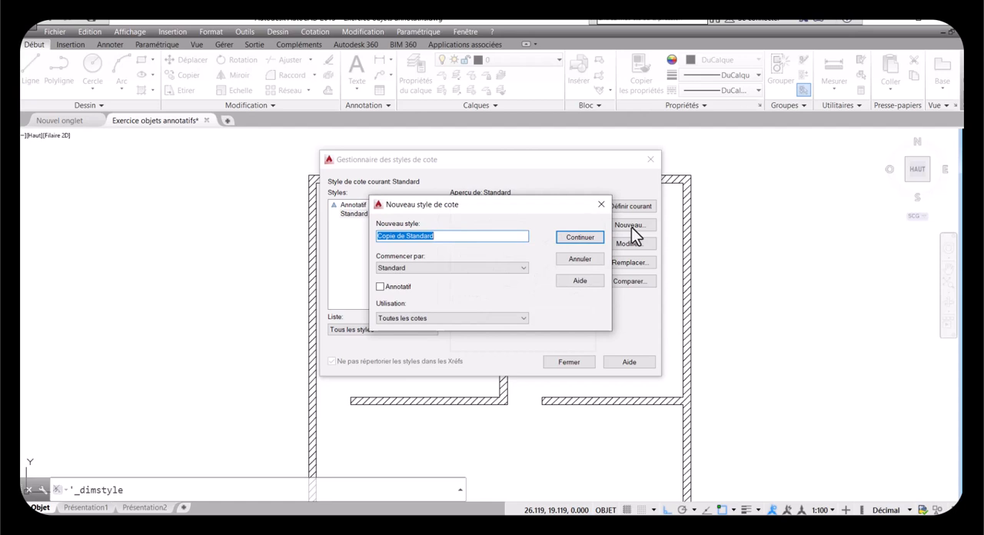
{"action": "type", "text": "c"}
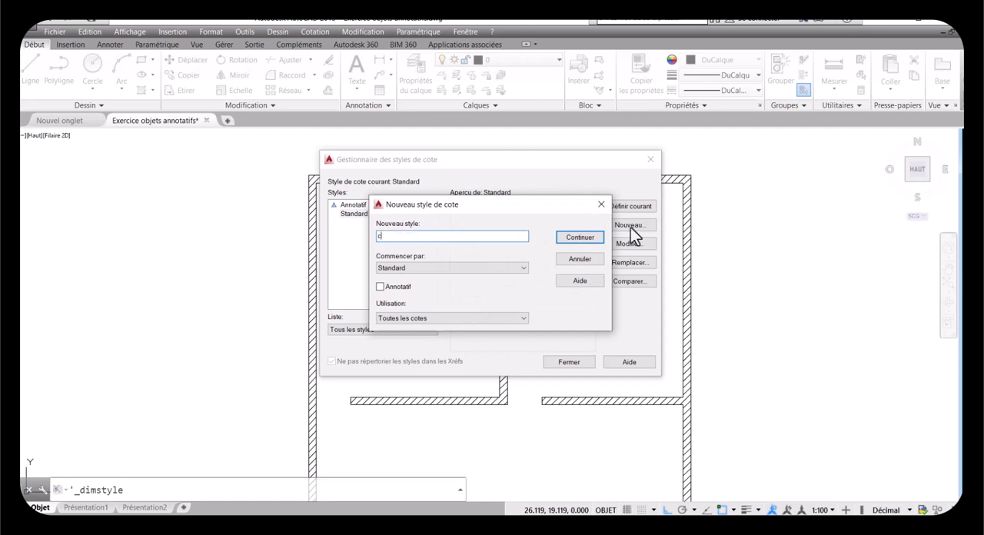
{"action": "type", "text": "otation"}
{"action": "left_click", "coordinate": [581, 239]}
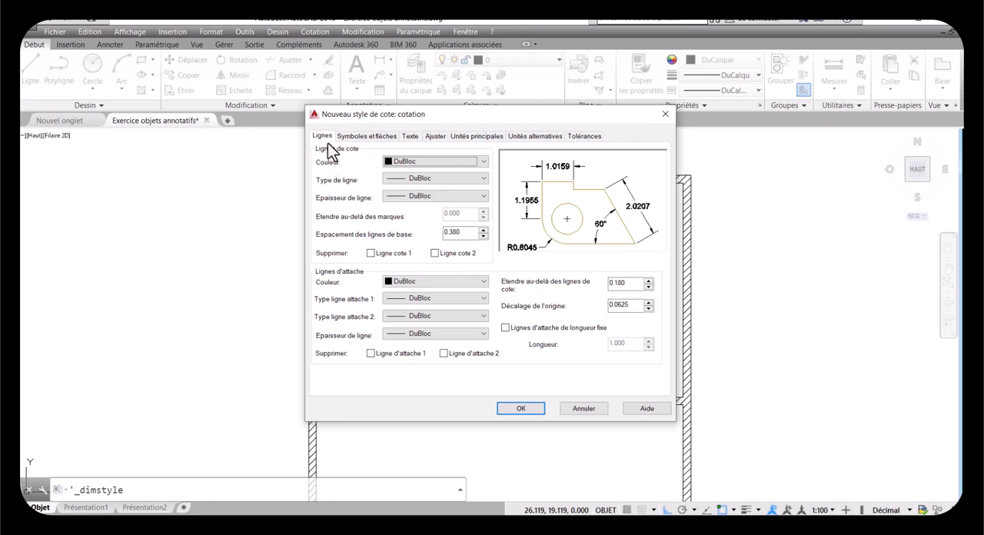
Step: Set the color, linetype and lineweight of the dimension lines to DuCalque
{"action": "left_click", "coordinate": [430, 165]}
{"action": "left_click", "coordinate": [424, 178]}
{"action": "left_click", "coordinate": [423, 179]}
{"action": "left_click", "coordinate": [427, 188]}
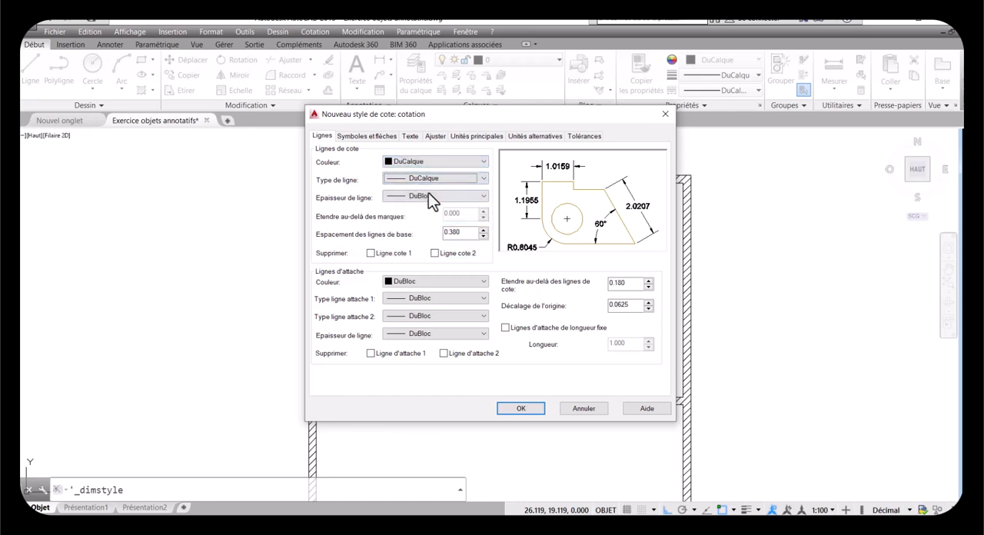
{"action": "left_click", "coordinate": [428, 196]}
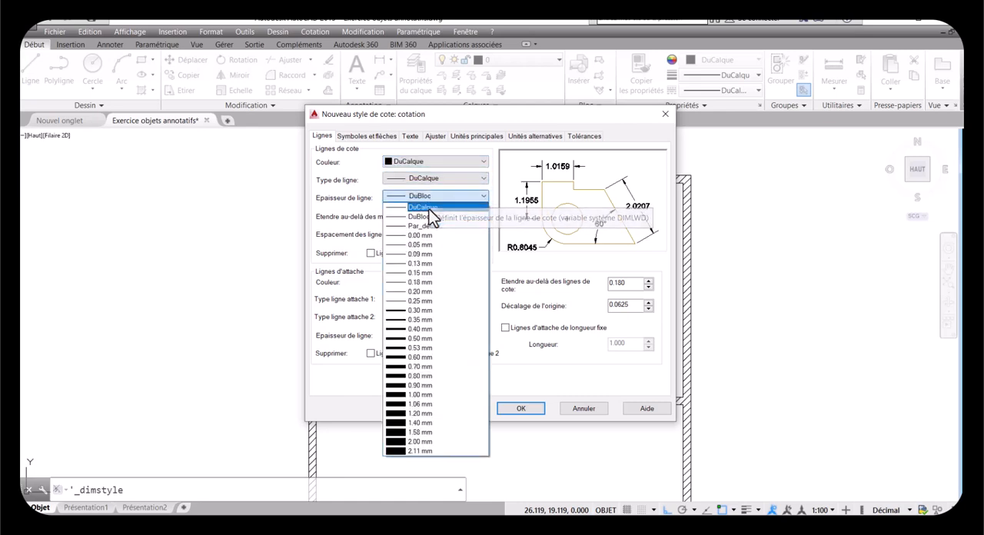
{"action": "left_click", "coordinate": [431, 212]}
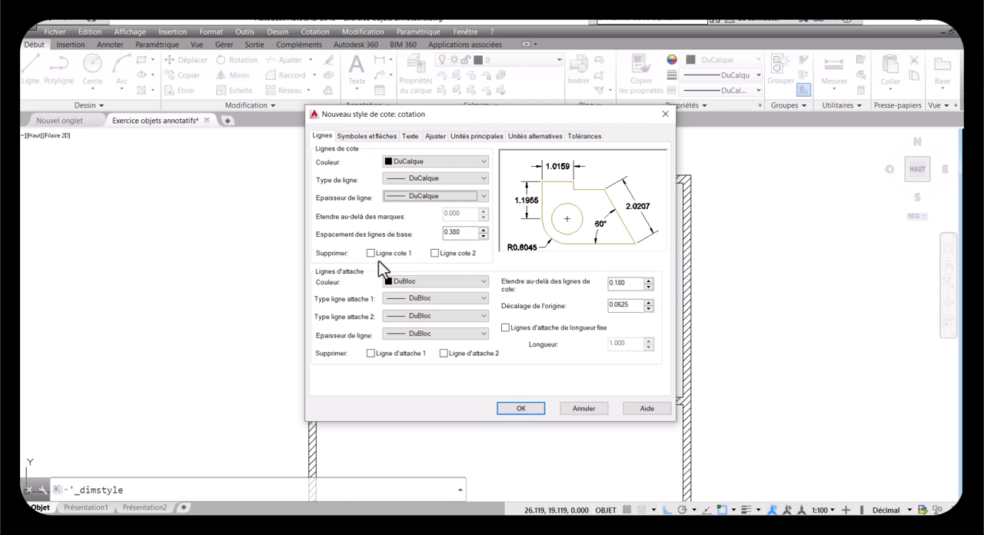
Step: Set the extension lines' color, both linetypes and lineweight to DuCalque
{"action": "left_click", "coordinate": [435, 283]}
{"action": "left_click", "coordinate": [429, 293]}
{"action": "left_click", "coordinate": [429, 298]}
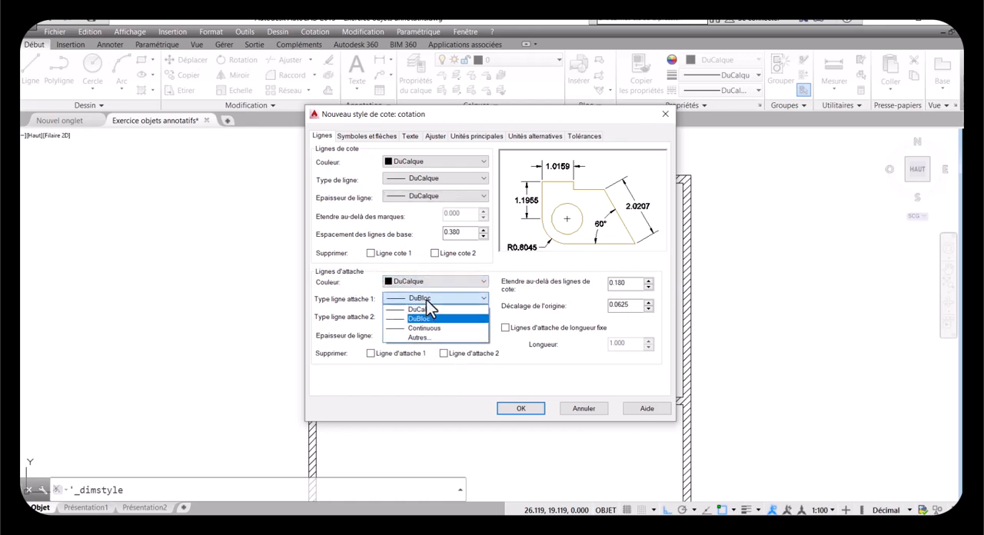
{"action": "left_click", "coordinate": [431, 308]}
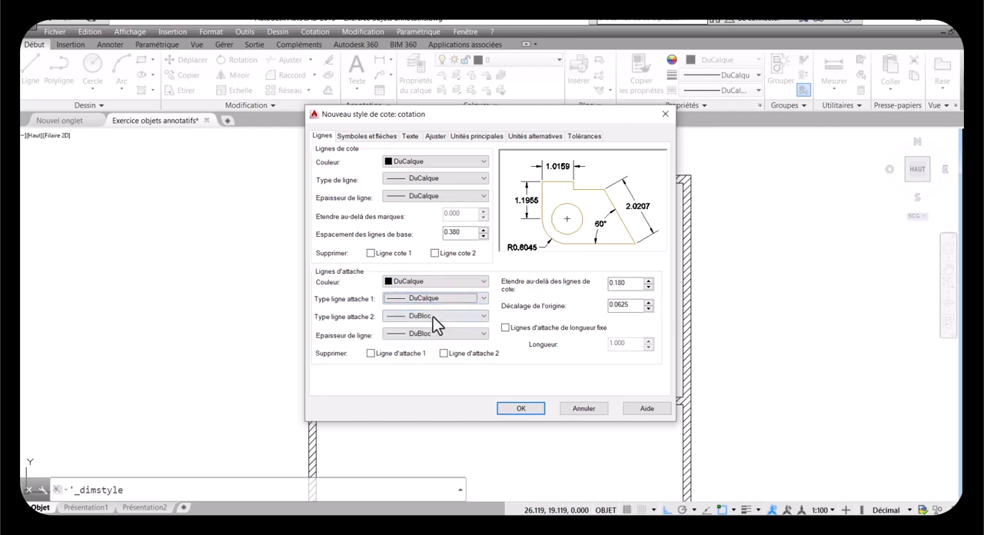
{"action": "left_click", "coordinate": [433, 316]}
{"action": "left_click", "coordinate": [437, 327]}
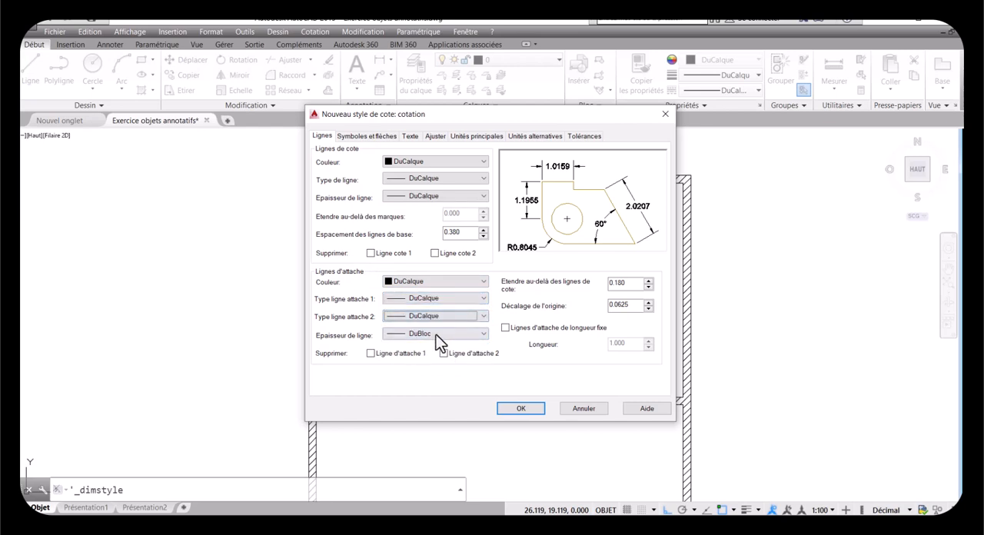
{"action": "left_click", "coordinate": [435, 333]}
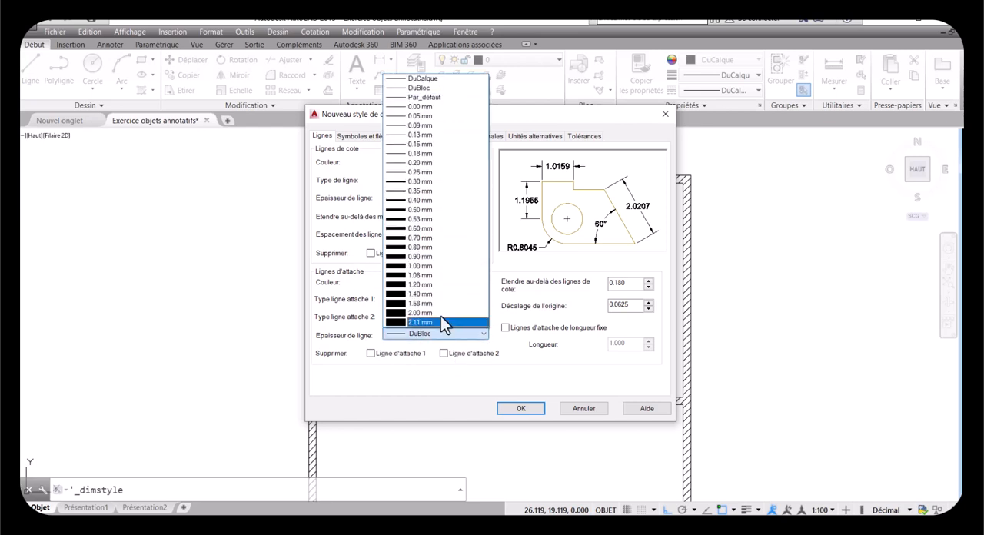
{"action": "left_click", "coordinate": [421, 80]}
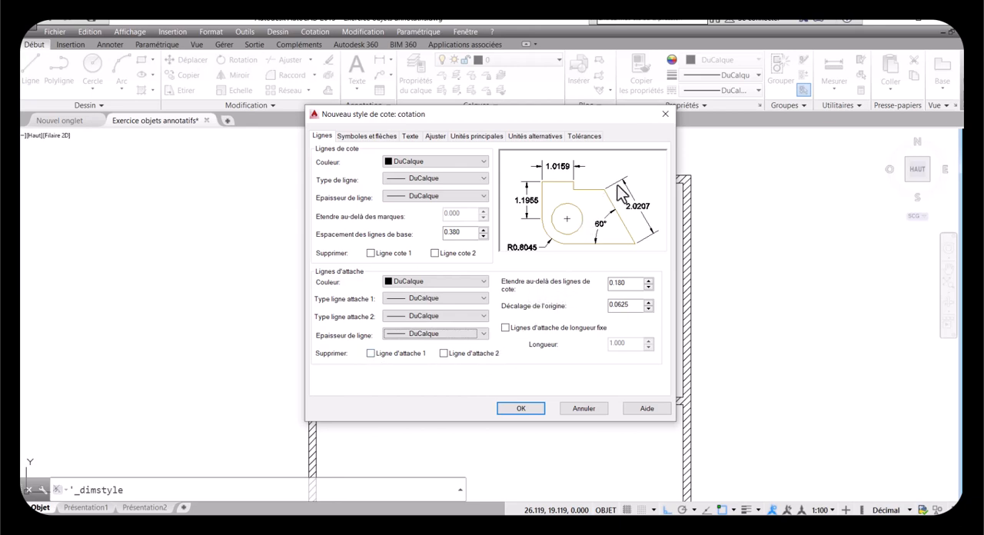
Step: Set the extension lines to extend 0.002 beyond the dimension lines, with an origin offset of 0
{"action": "left_click", "coordinate": [626, 284]}
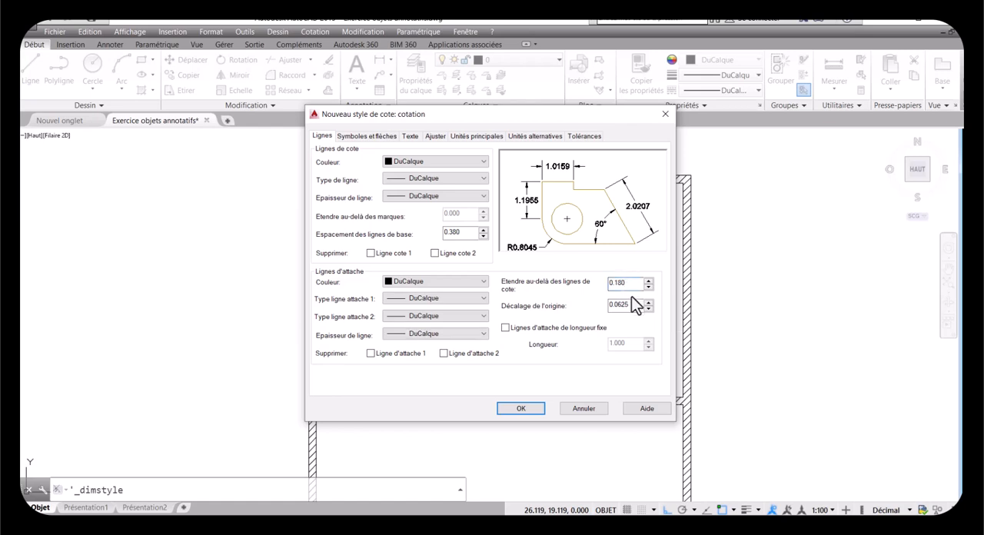
{"action": "key", "text": "BackSpace"}
{"action": "key", "text": "BackSpace"}
{"action": "type", "text": "002"}
{"action": "double_click", "coordinate": [630, 305]}
{"action": "type", "text": "0"}
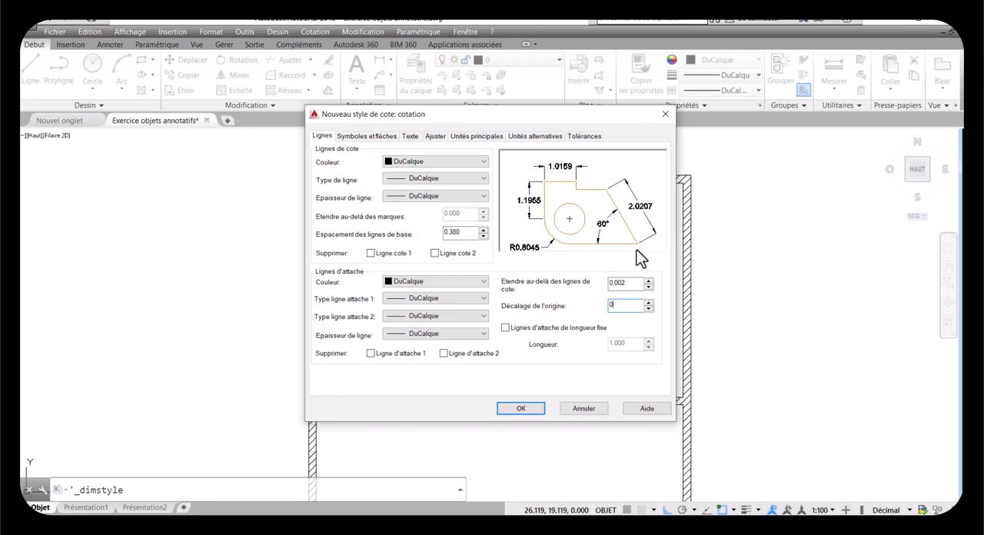
Step: Set the arrow size of the dimension style to 0.002
{"action": "left_click", "coordinate": [361, 136]}
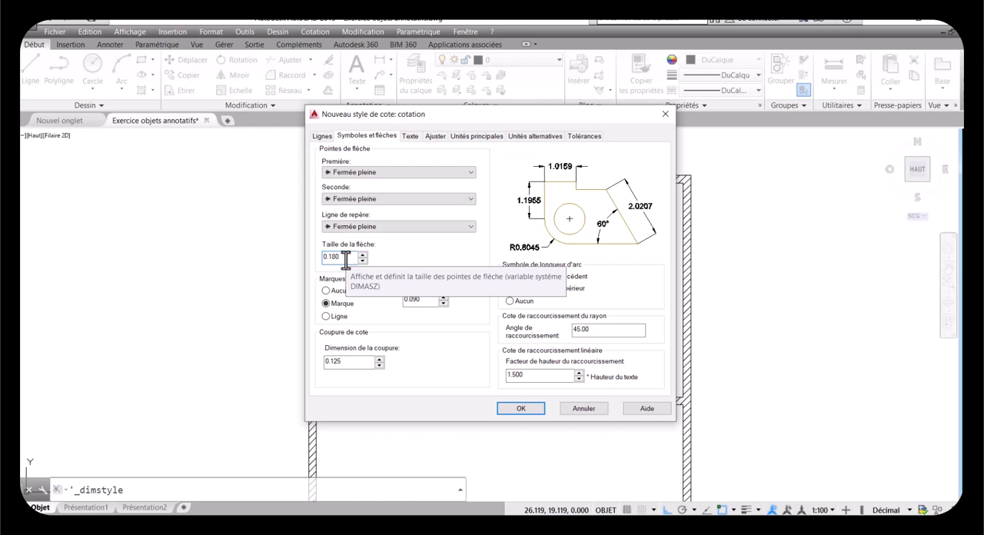
{"action": "key", "text": "BackSpace"}
{"action": "key", "text": "BackSpace"}
{"action": "key", "text": "BackSpace"}
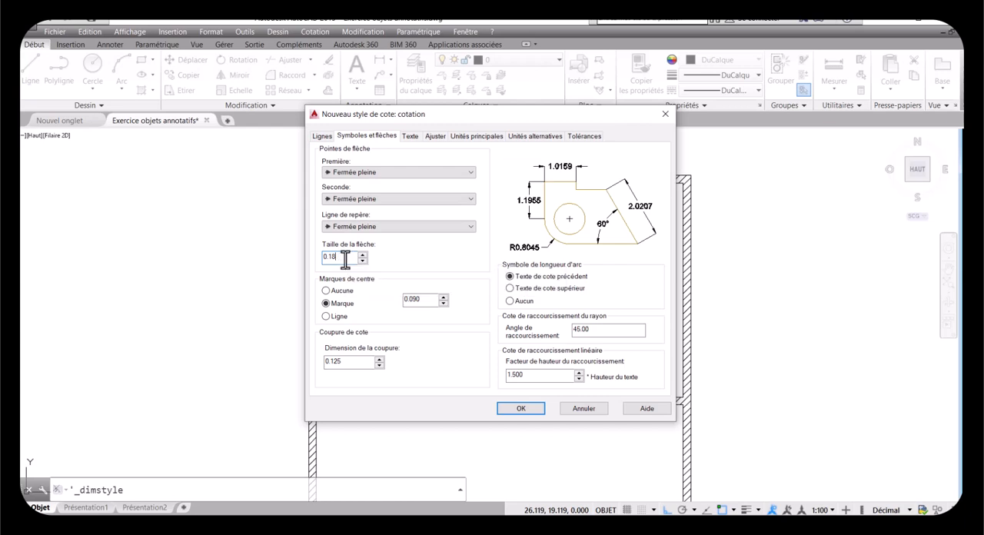
{"action": "type", "text": "00"}
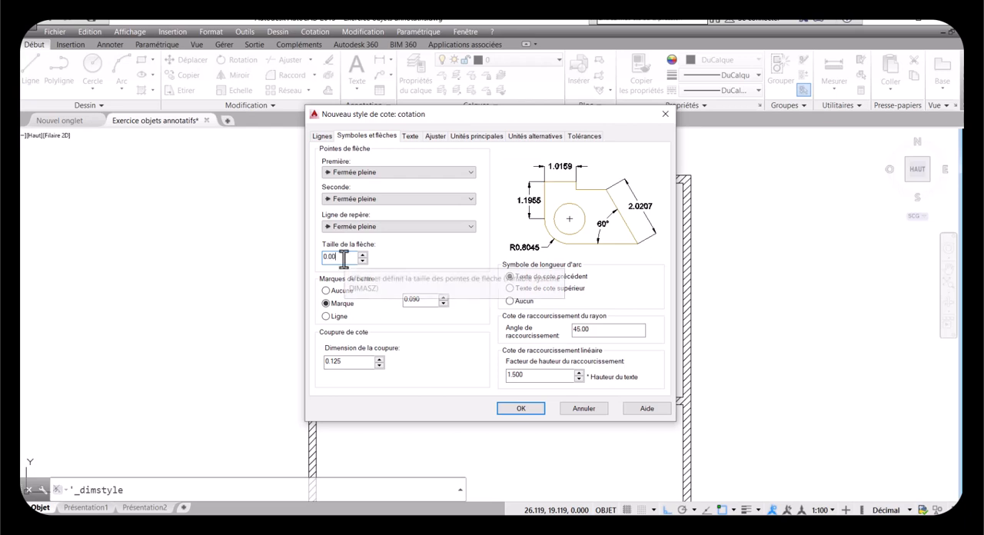
{"action": "type", "text": "2"}
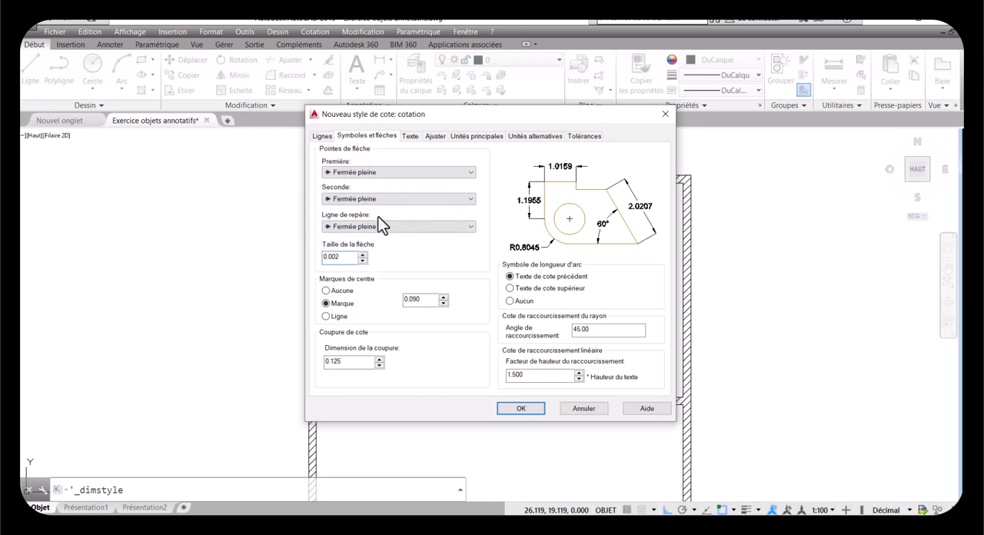
Step: Create a new text style named "Cotation" from the dimension style's text settings
{"action": "left_click", "coordinate": [411, 139]}
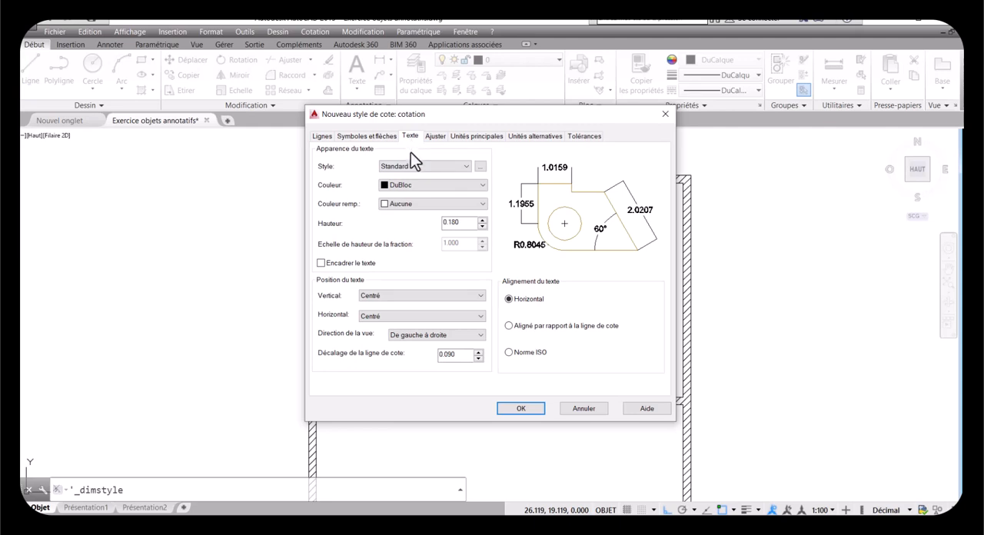
{"action": "left_click", "coordinate": [481, 167]}
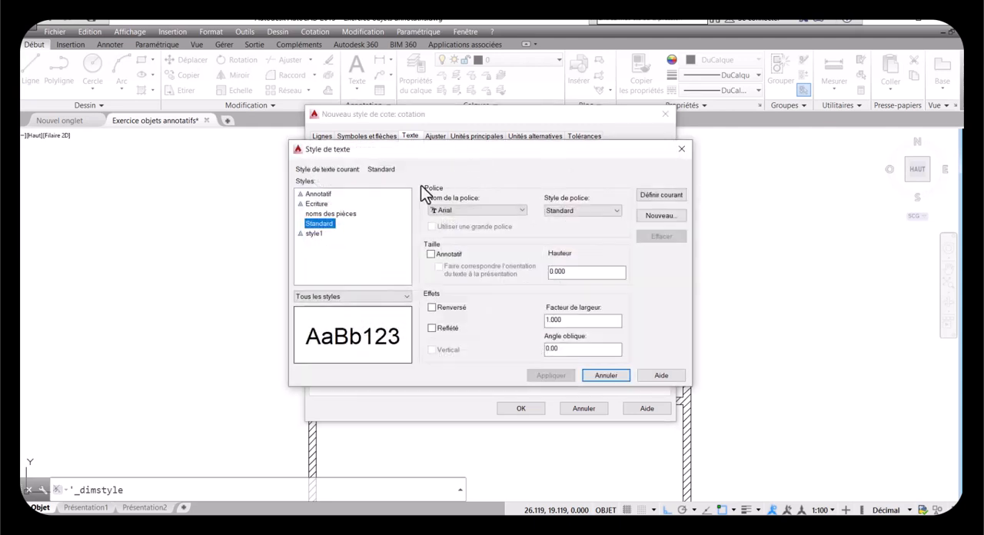
{"action": "left_click", "coordinate": [658, 216]}
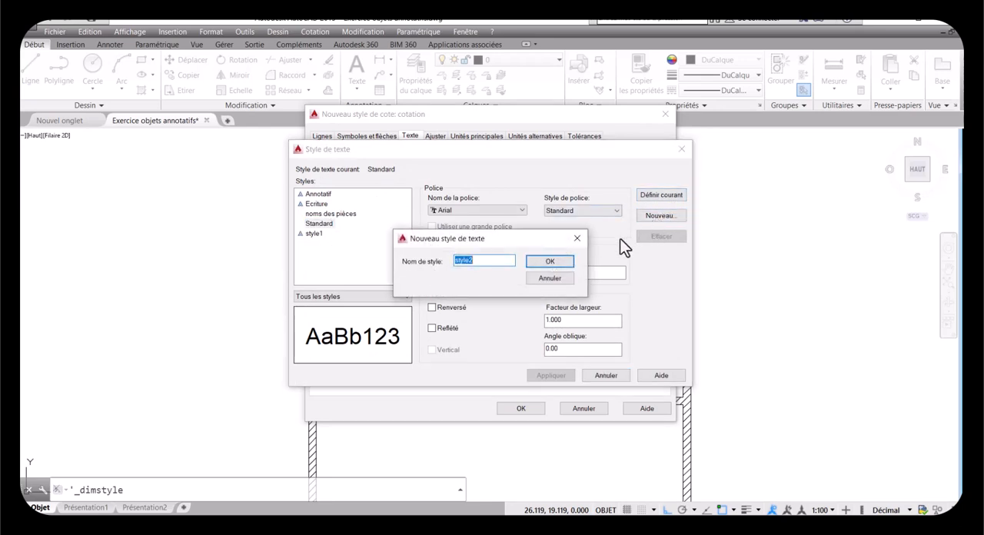
{"action": "type", "text": "Cotation"}
{"action": "left_click", "coordinate": [558, 264]}
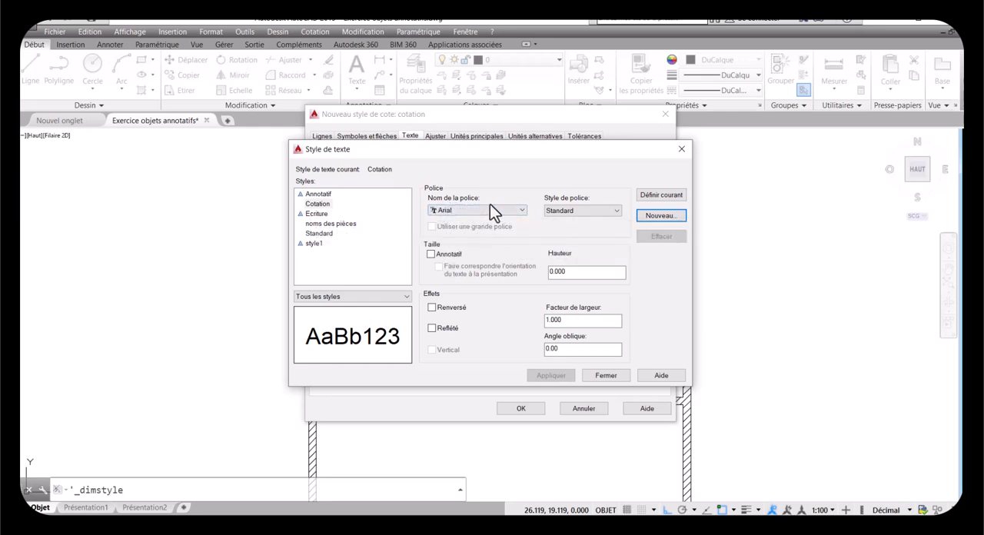
Step: Make the Cotation text style annotative with a paper text height of 0.002 and apply it
{"action": "left_click", "coordinate": [571, 212]}
{"action": "left_click", "coordinate": [431, 254]}
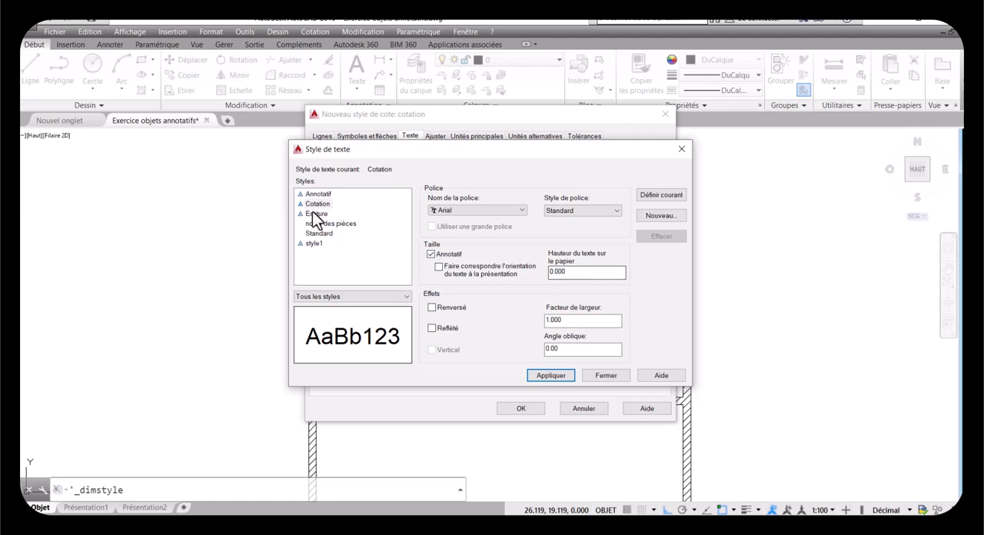
{"action": "left_click", "coordinate": [575, 272]}
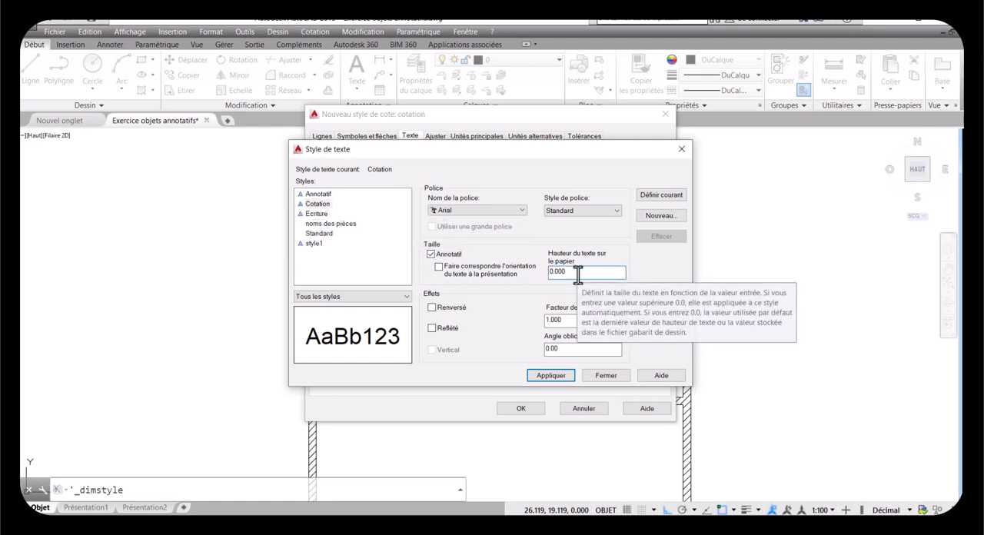
{"action": "key", "text": "BackSpace"}
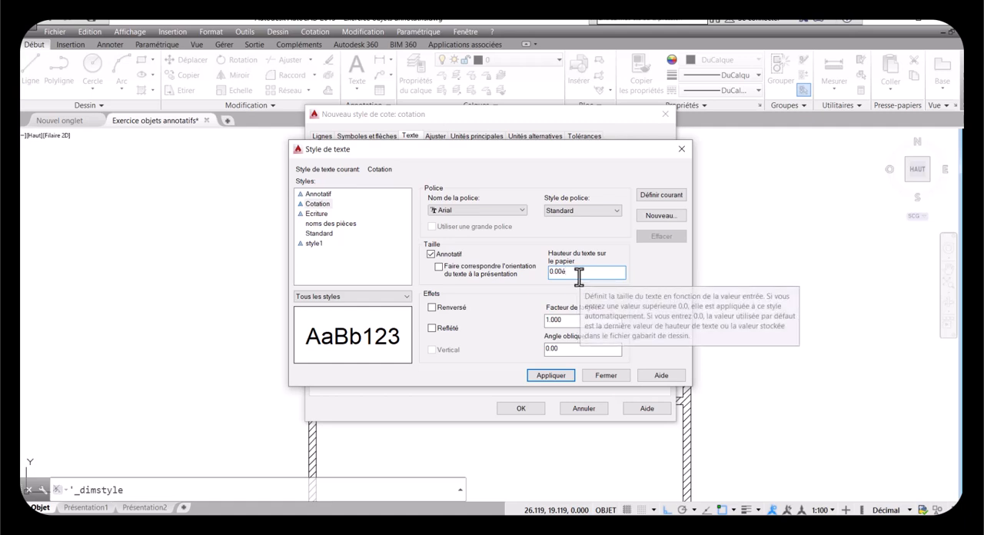
{"action": "type", "text": "2"}
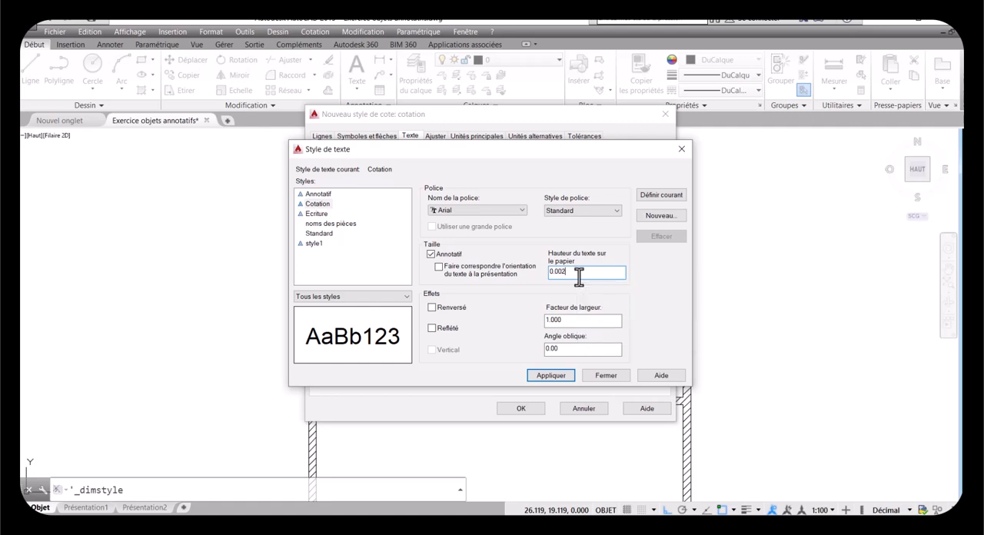
{"action": "left_click", "coordinate": [551, 377]}
{"action": "left_click", "coordinate": [592, 376]}
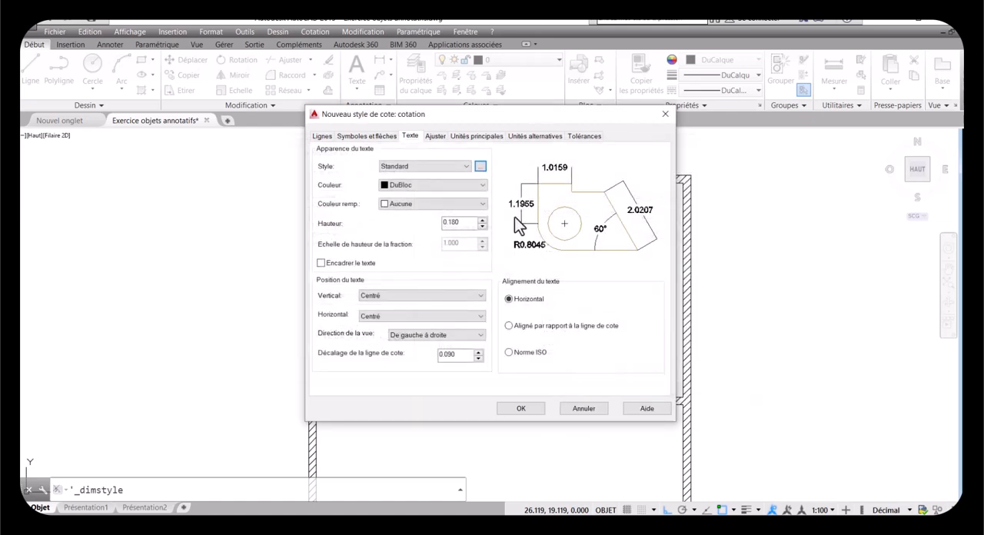
Step: Assign the Cotation text style to the dimension text and set its color to DuCalque
{"action": "left_click", "coordinate": [464, 166]}
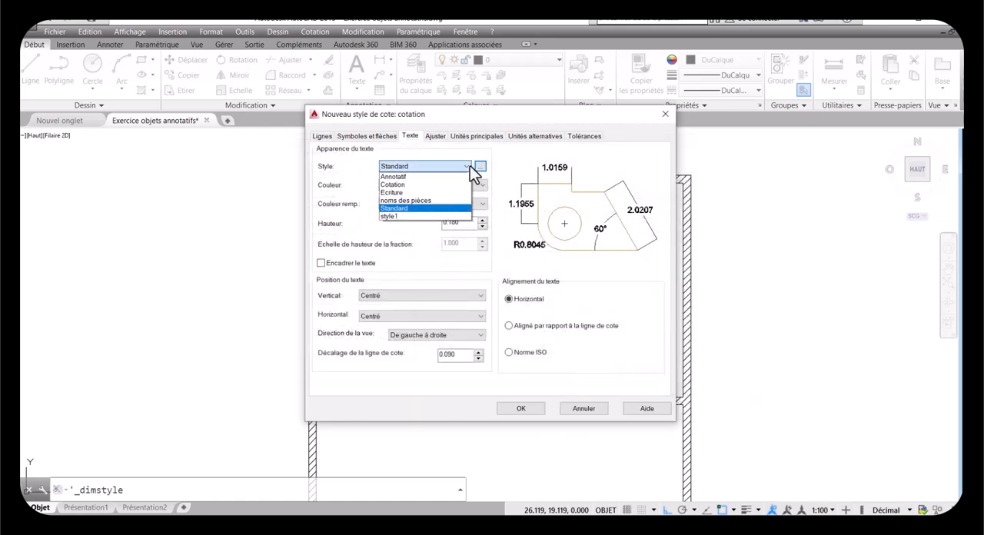
{"action": "left_click", "coordinate": [393, 186]}
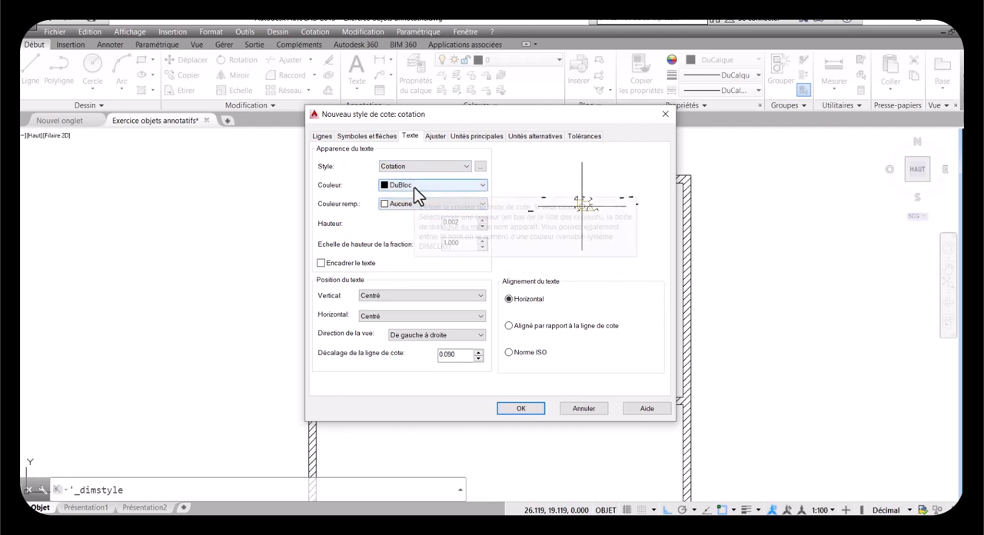
{"action": "left_click", "coordinate": [414, 186]}
{"action": "left_click", "coordinate": [410, 197]}
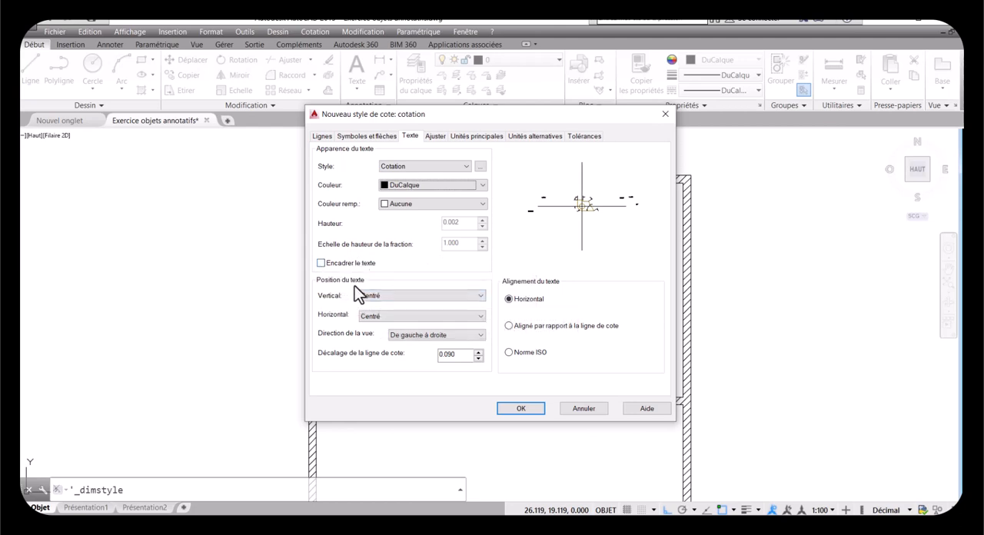
Step: Set the dimension text's vertical position to Au-dessus, keeping its horizontal position at Centré
{"action": "left_click", "coordinate": [397, 297]}
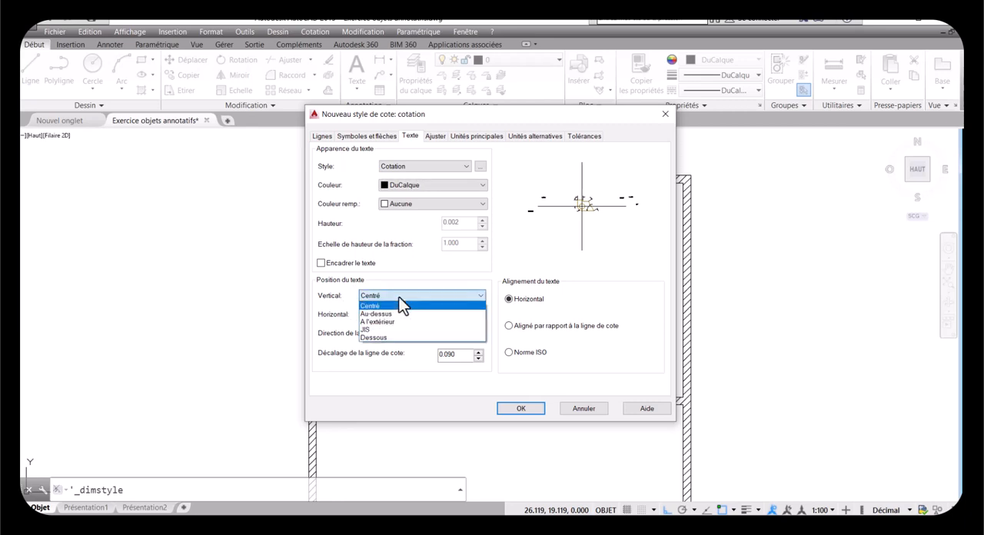
{"action": "left_click", "coordinate": [389, 313]}
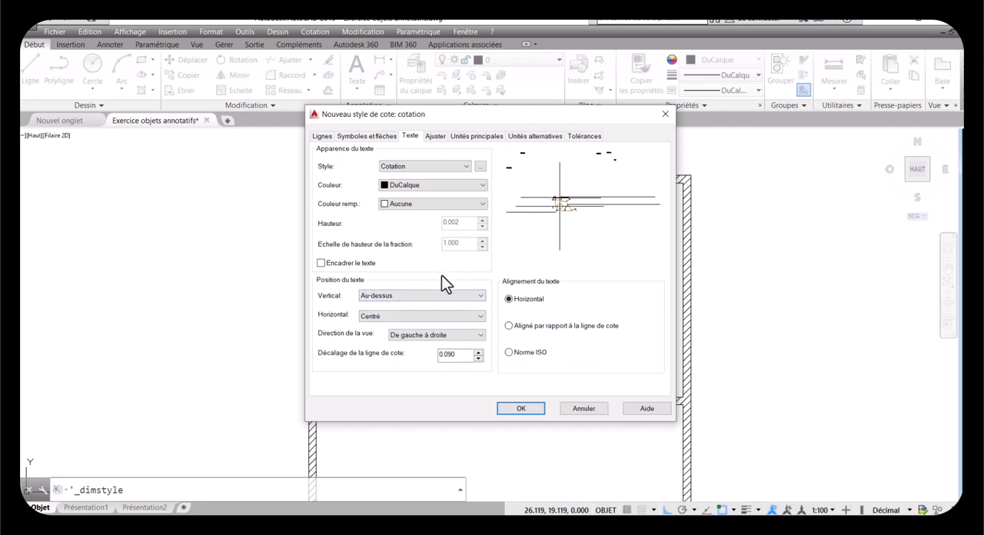
{"action": "left_click", "coordinate": [386, 319]}
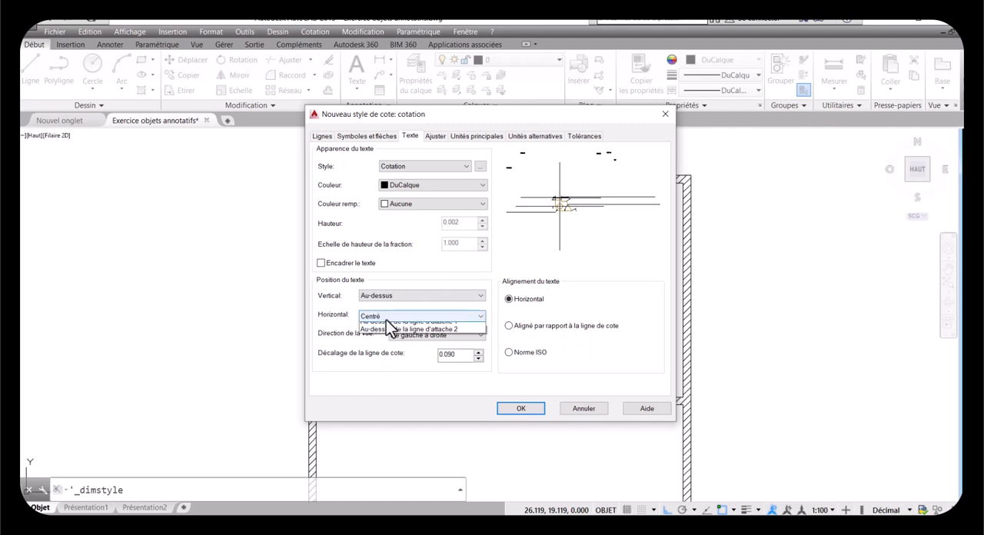
{"action": "left_click", "coordinate": [386, 320]}
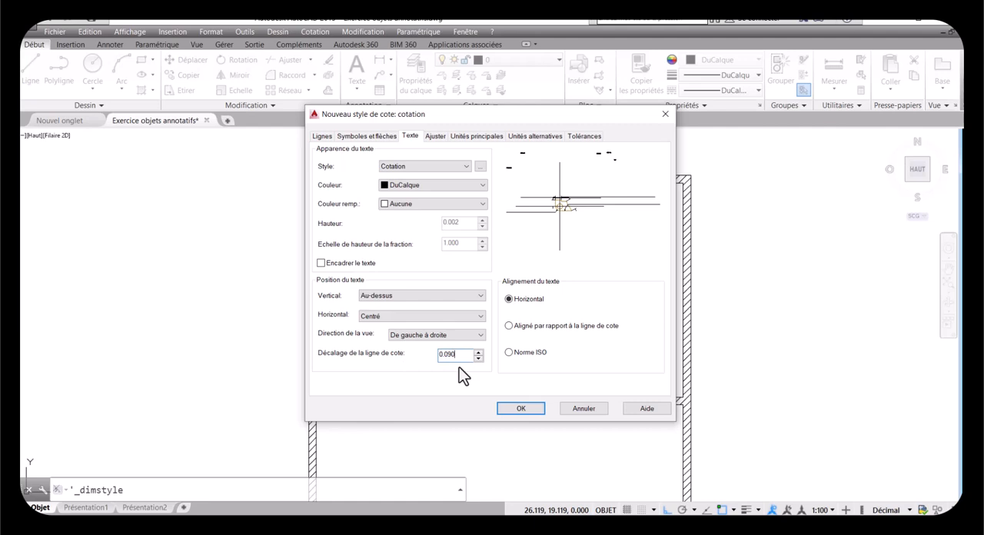
Step: Set the text offset from the dimension line to 0.0005 and align the text with the dimension line
{"action": "key", "text": "BackSpace"}
{"action": "key", "text": "BackSpace"}
{"action": "key", "text": "BackSpace"}
{"action": "type", "text": "005"}
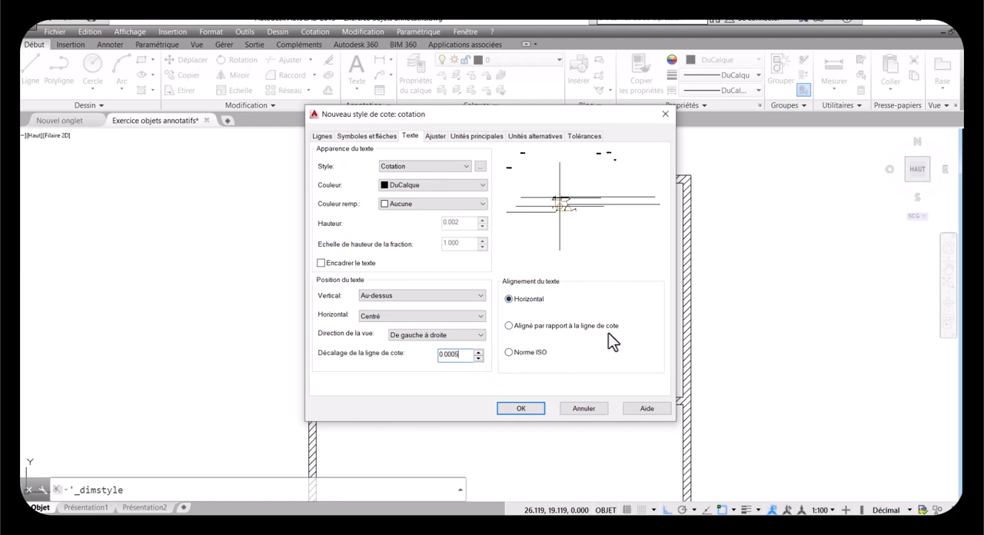
{"action": "left_click", "coordinate": [509, 325]}
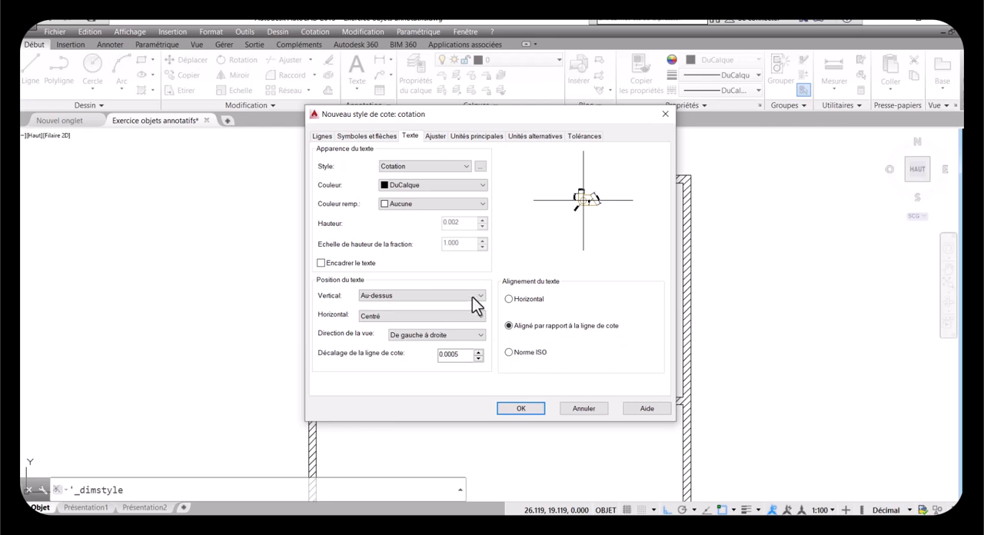
Step: Set the cotation style's fit option to Conserver le texte entre les lignes d'attache
{"action": "left_click", "coordinate": [430, 139]}
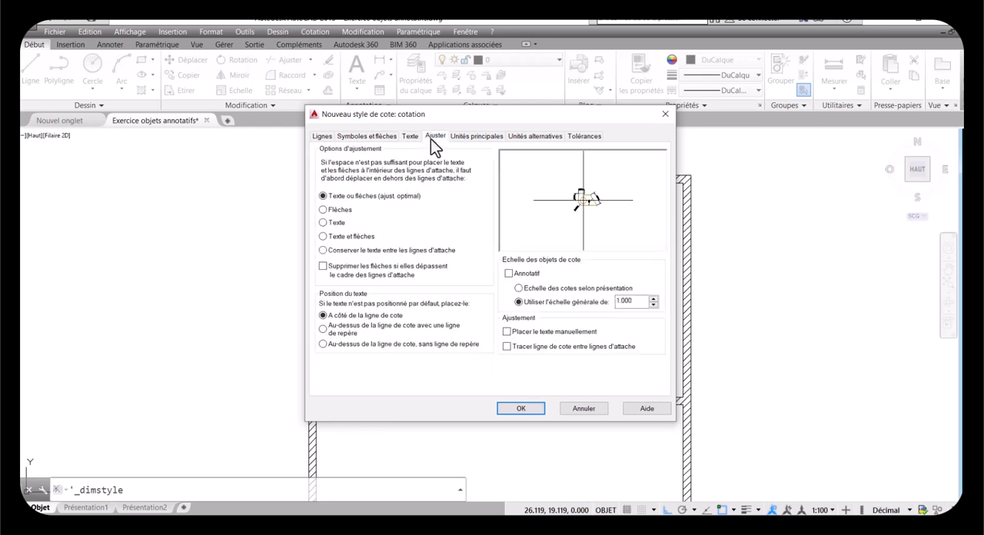
{"action": "left_click", "coordinate": [413, 139]}
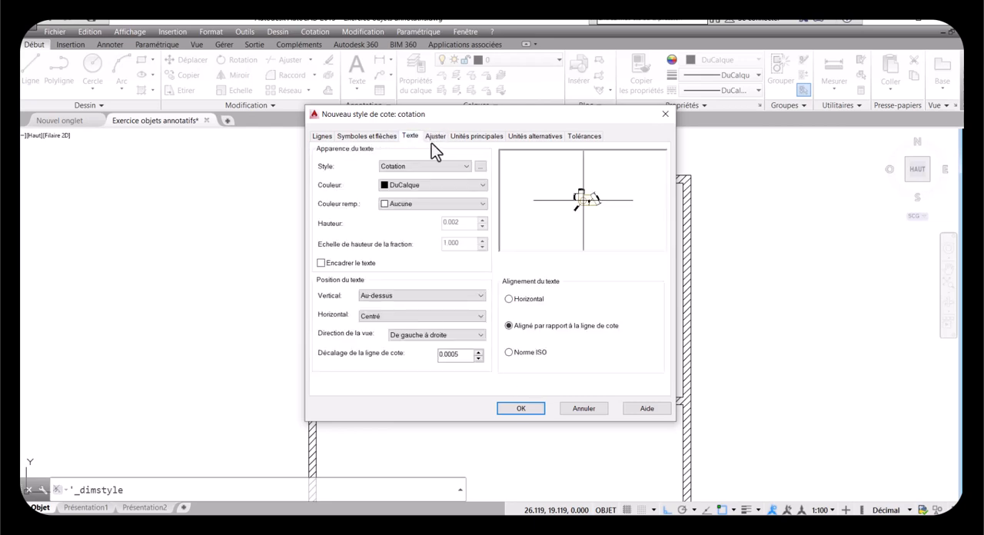
{"action": "left_click", "coordinate": [434, 139]}
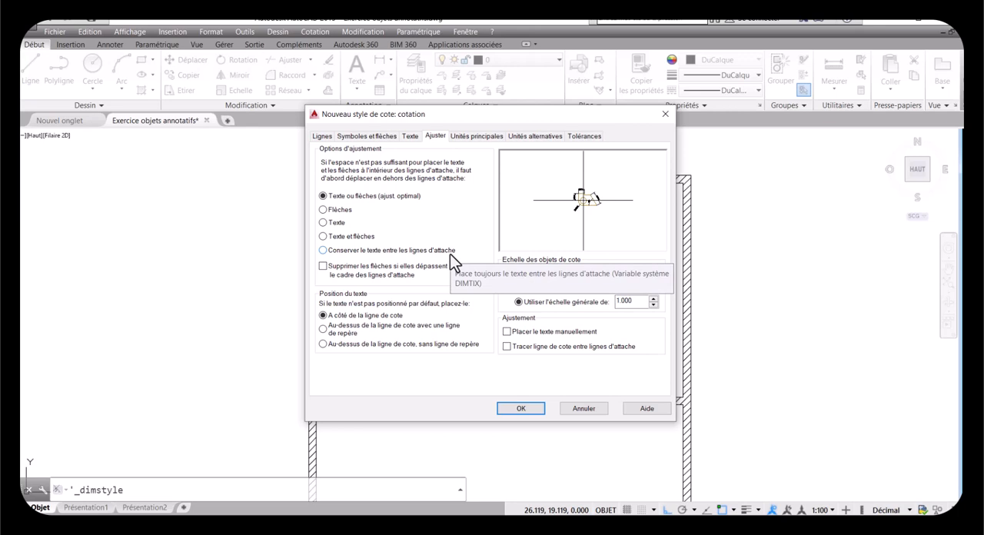
{"action": "left_click", "coordinate": [323, 251]}
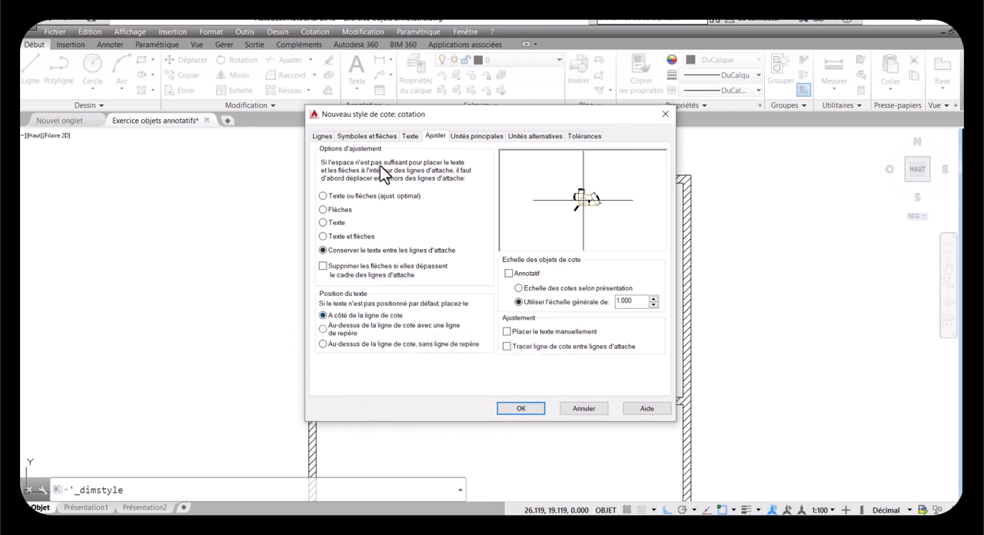
Step: Make the cotation dimension style annotative and enable Tracer ligne de cote entre lignes d'attache
{"action": "left_click", "coordinate": [415, 137]}
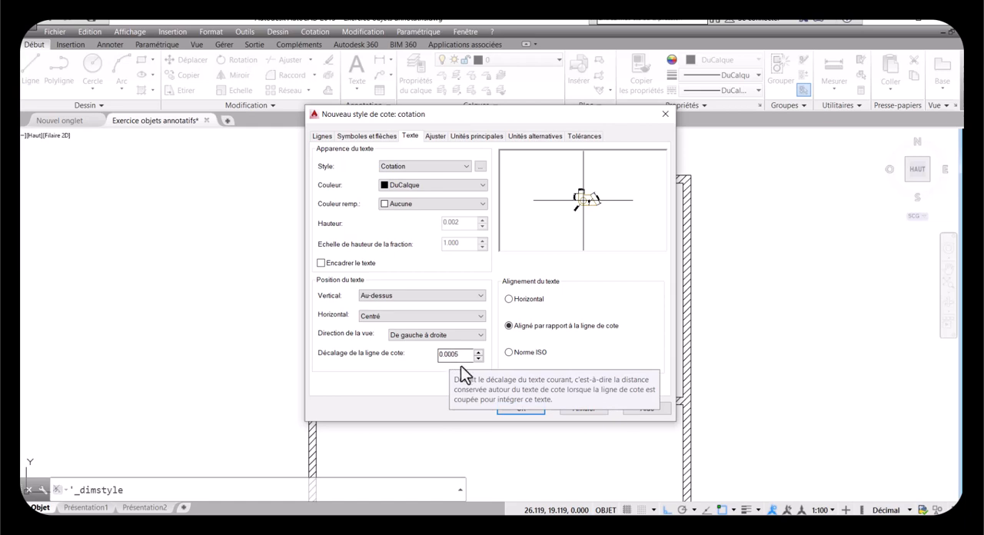
{"action": "left_click", "coordinate": [433, 136]}
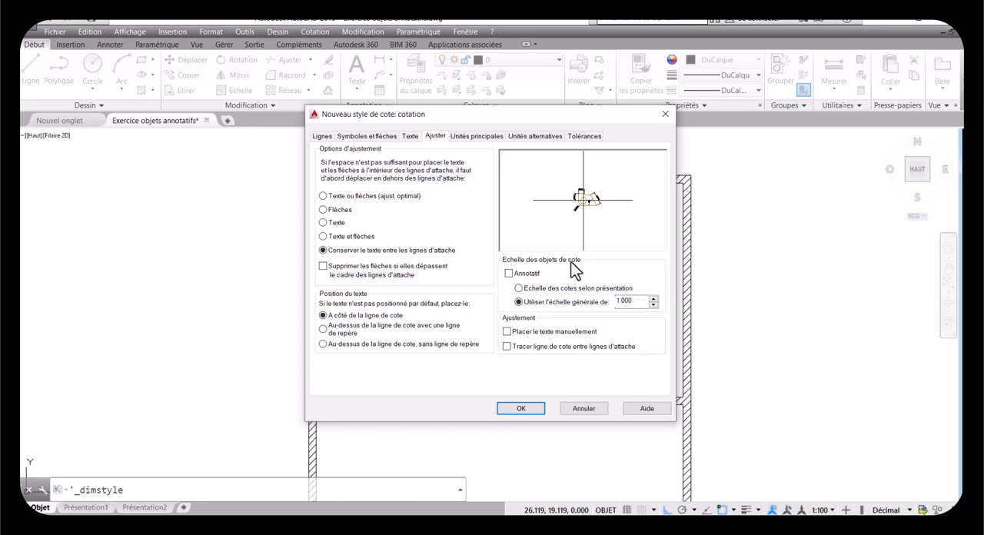
{"action": "left_click", "coordinate": [507, 273]}
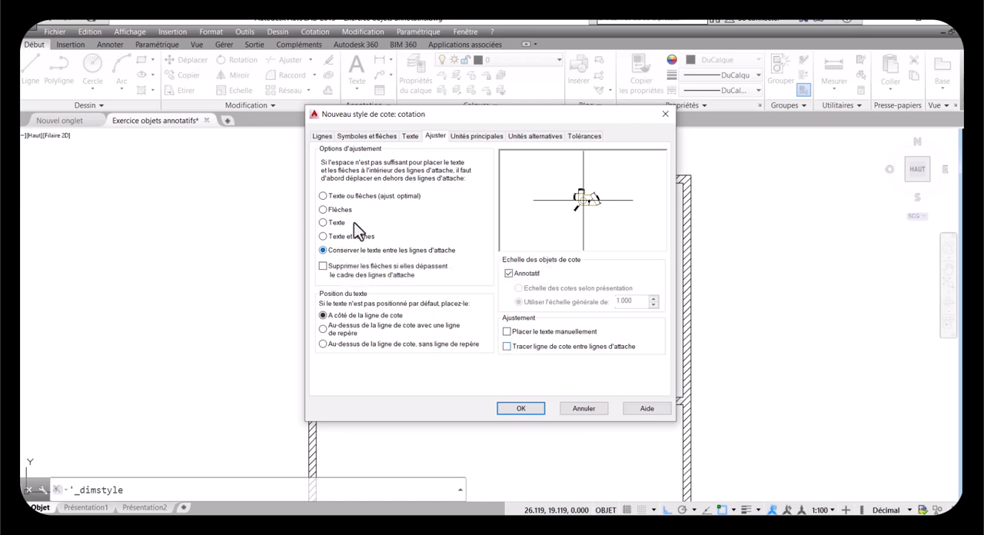
{"action": "left_click", "coordinate": [506, 347]}
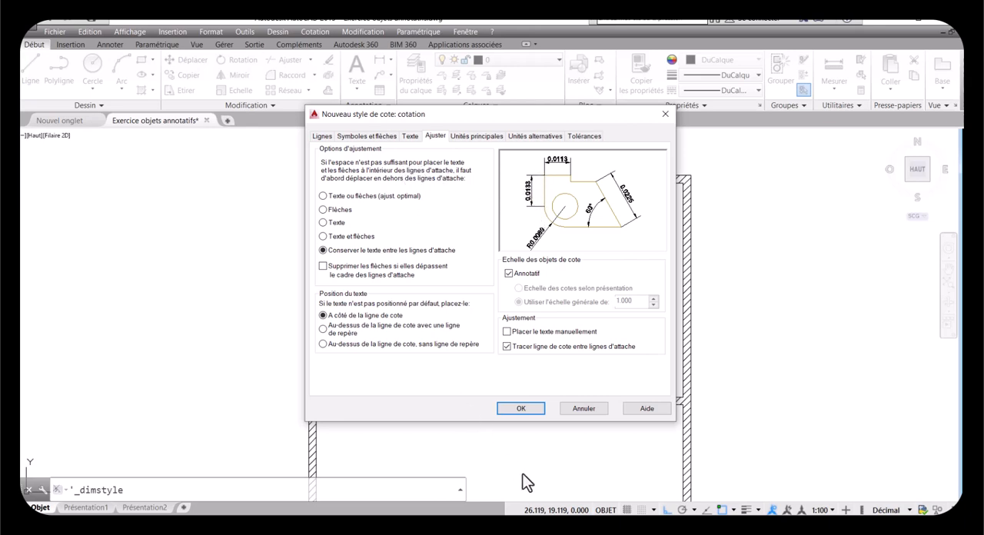
Step: Set the primary units' decimal separator to '.' (Point), with a measurement scale factor of 1.000
{"action": "left_click", "coordinate": [465, 136]}
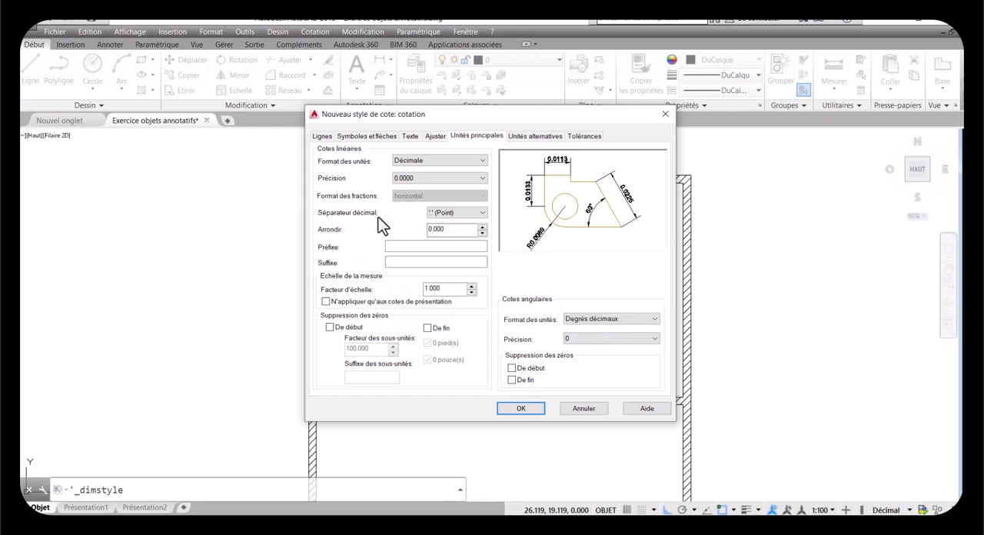
{"action": "left_click", "coordinate": [481, 213]}
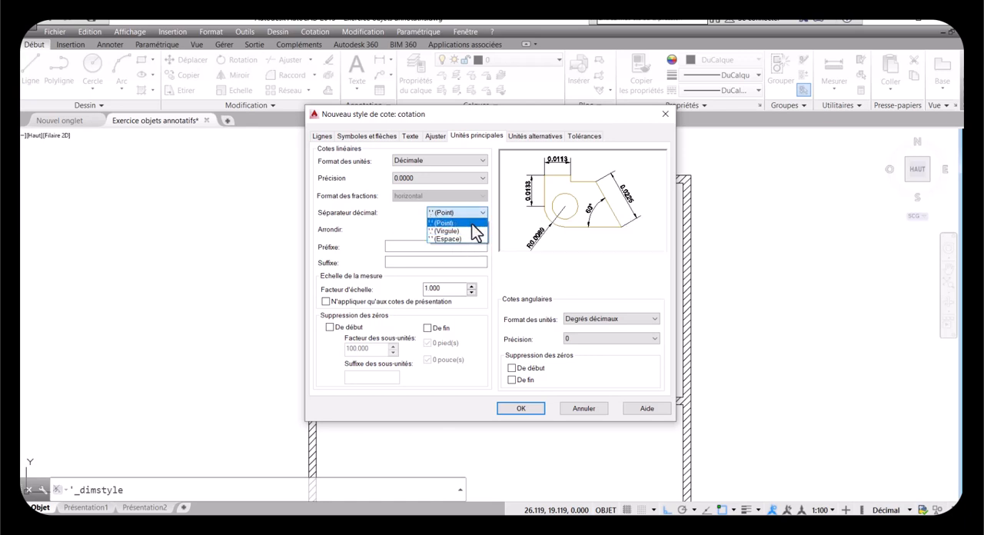
{"action": "left_click", "coordinate": [466, 215]}
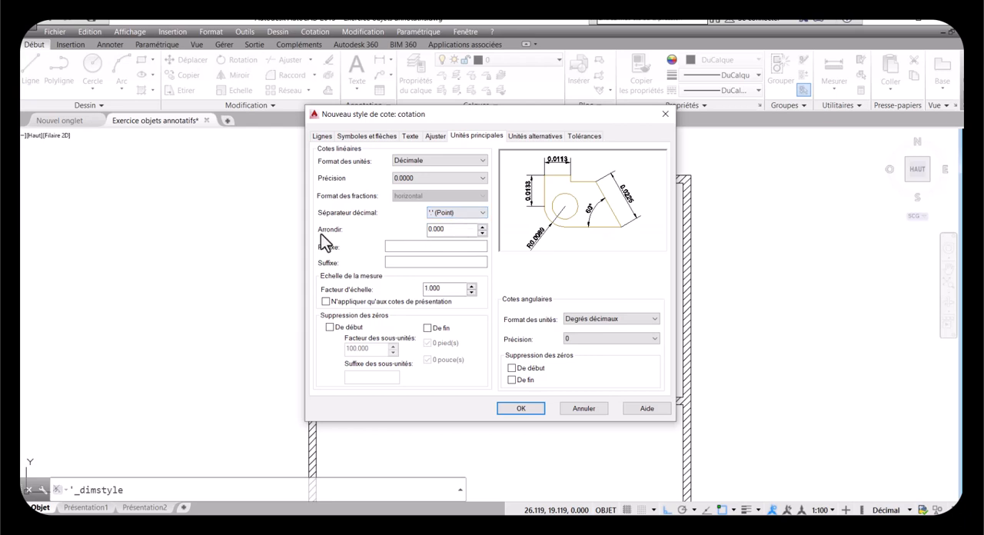
{"action": "left_click", "coordinate": [441, 233]}
{"action": "left_click", "coordinate": [444, 288]}
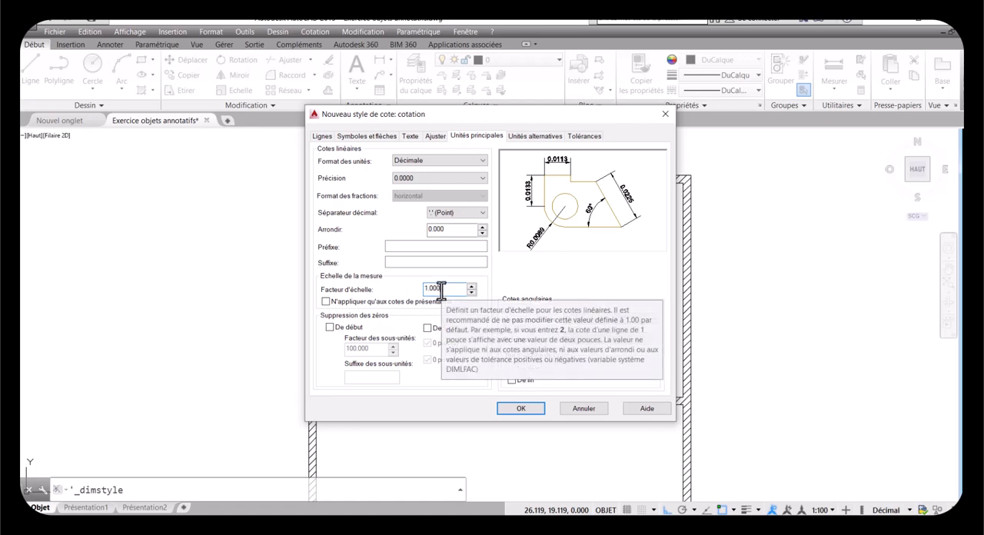
{"action": "left_click_drag", "start_coordinate": [438, 289], "coordinate": [423, 289]}
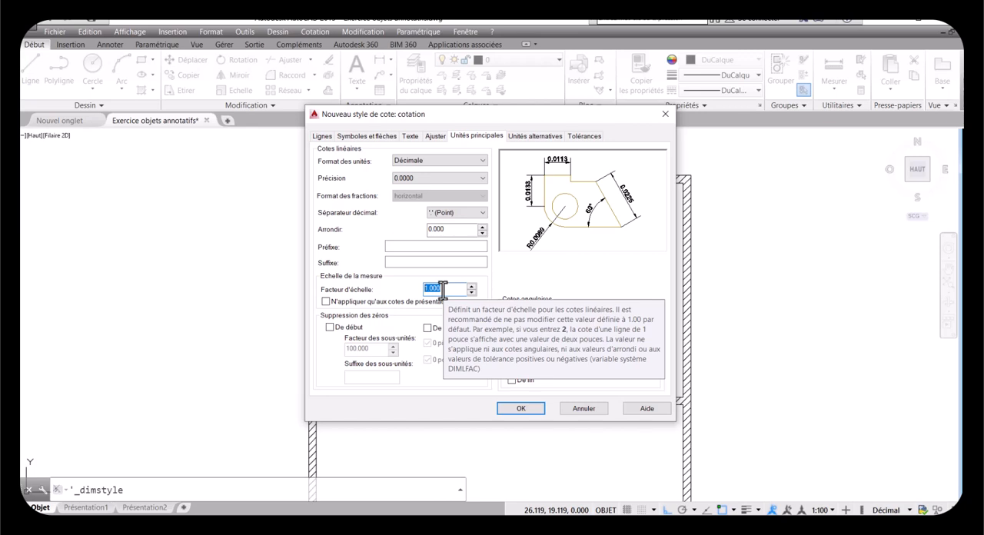
{"action": "left_click", "coordinate": [443, 289]}
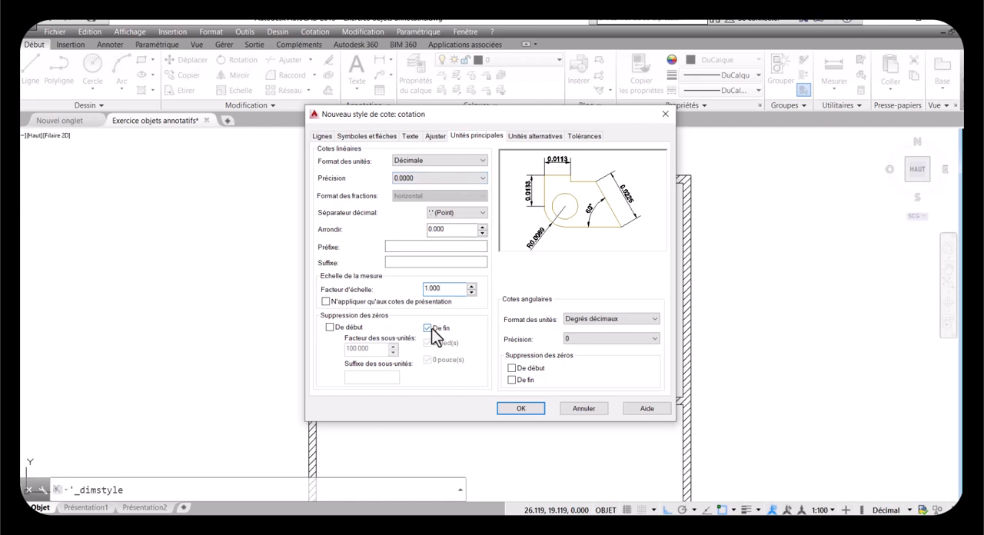
Step: Suppress leading and trailing zeros for linear dimensions, using a sub-unit factor of 100 and an empty sub-unit suffix
{"action": "left_click", "coordinate": [330, 327]}
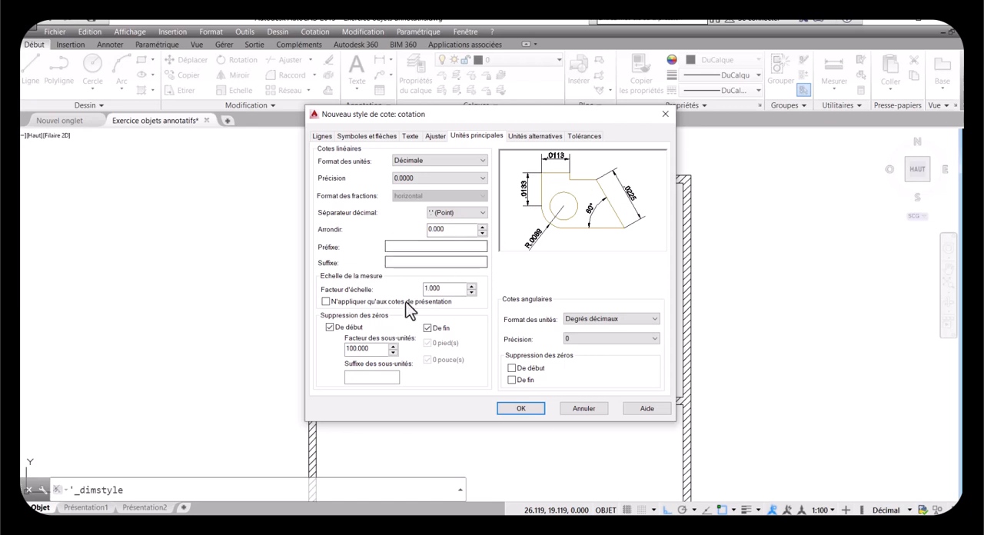
{"action": "left_click", "coordinate": [329, 327]}
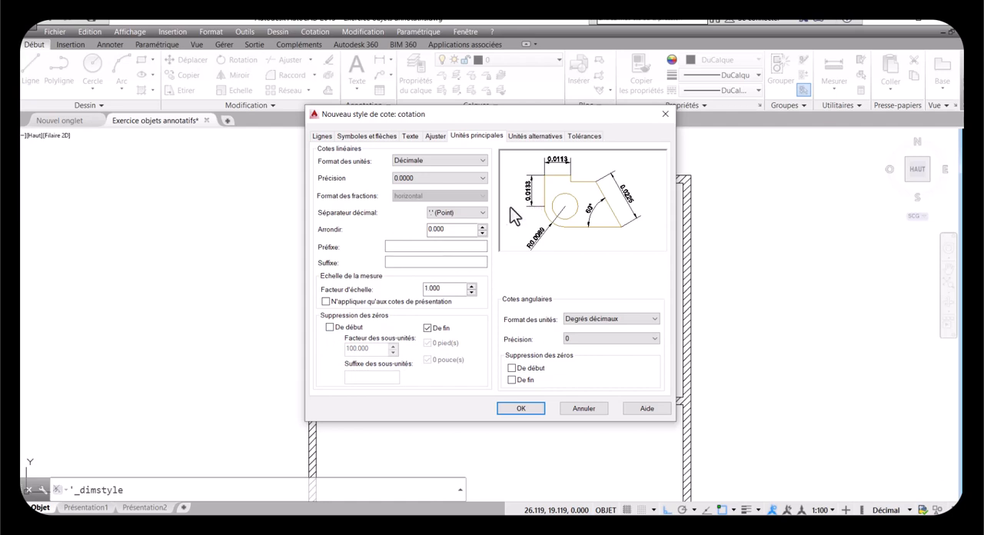
{"action": "left_click", "coordinate": [329, 328]}
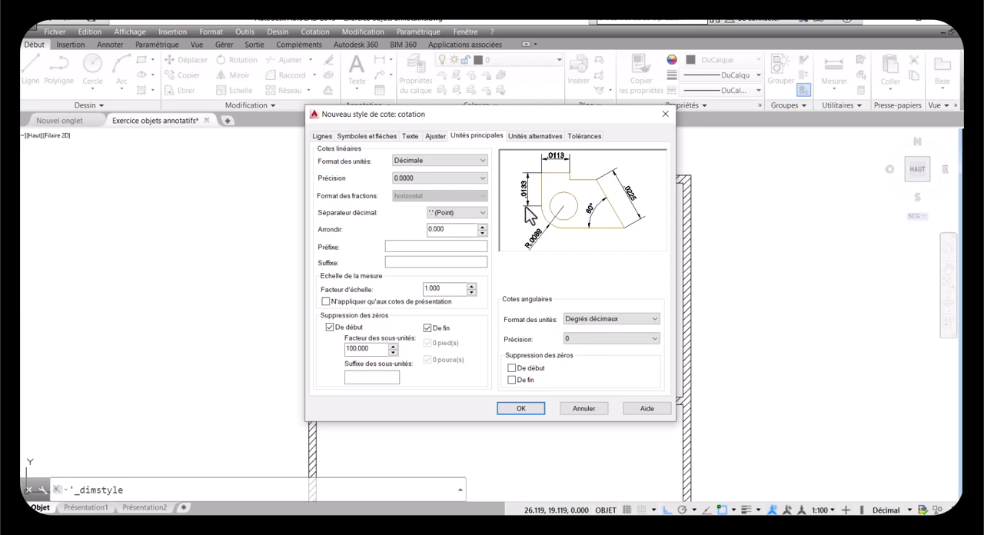
{"action": "left_click", "coordinate": [382, 348]}
{"action": "left_click", "coordinate": [349, 378]}
{"action": "type", "text": "cM"}
{"action": "key", "text": "BackSpace"}
{"action": "key", "text": "BackSpace"}
Step: Check the alternate units and tolerance settings, then save the cotation style and close the dimension style manager
{"action": "left_click", "coordinate": [518, 138]}
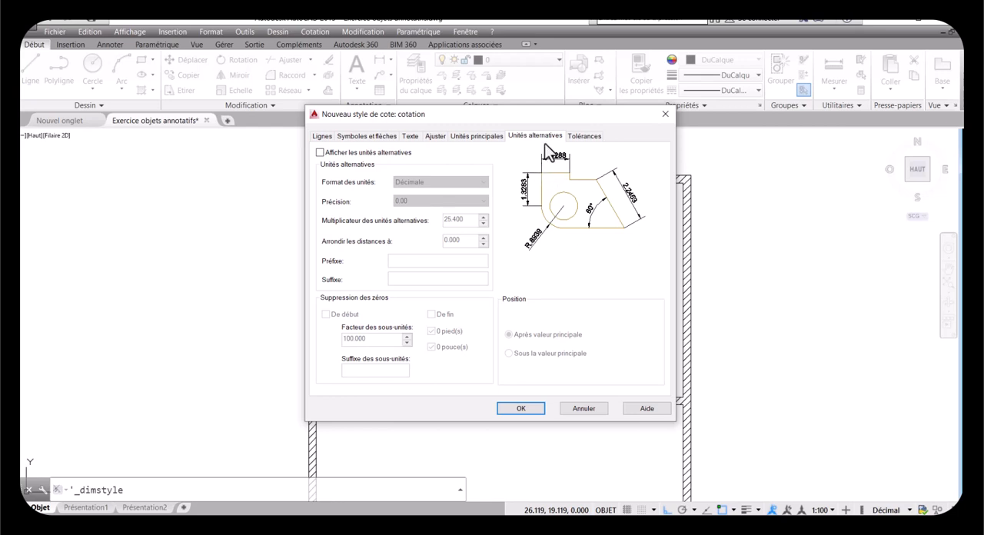
{"action": "left_click", "coordinate": [570, 140]}
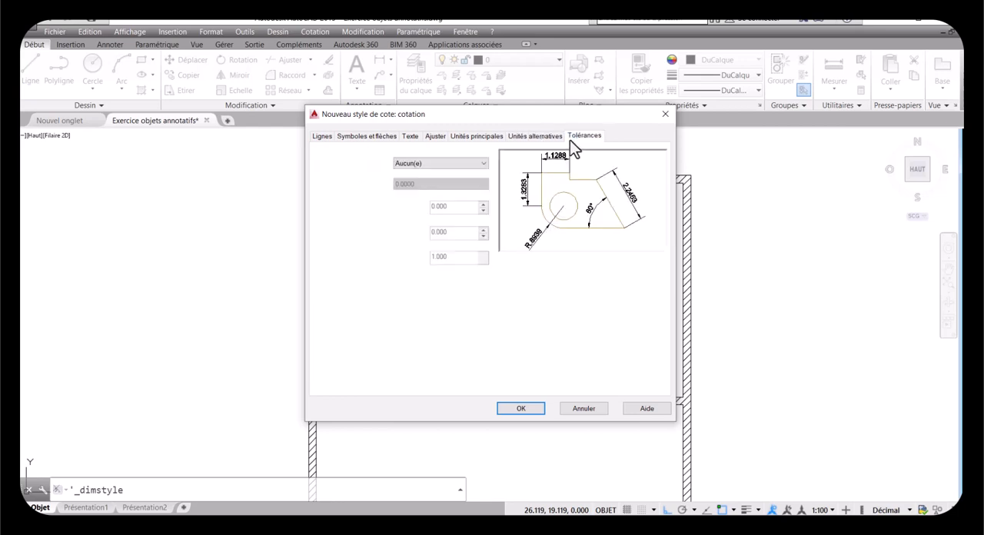
{"action": "left_click", "coordinate": [555, 139]}
{"action": "left_click", "coordinate": [572, 138]}
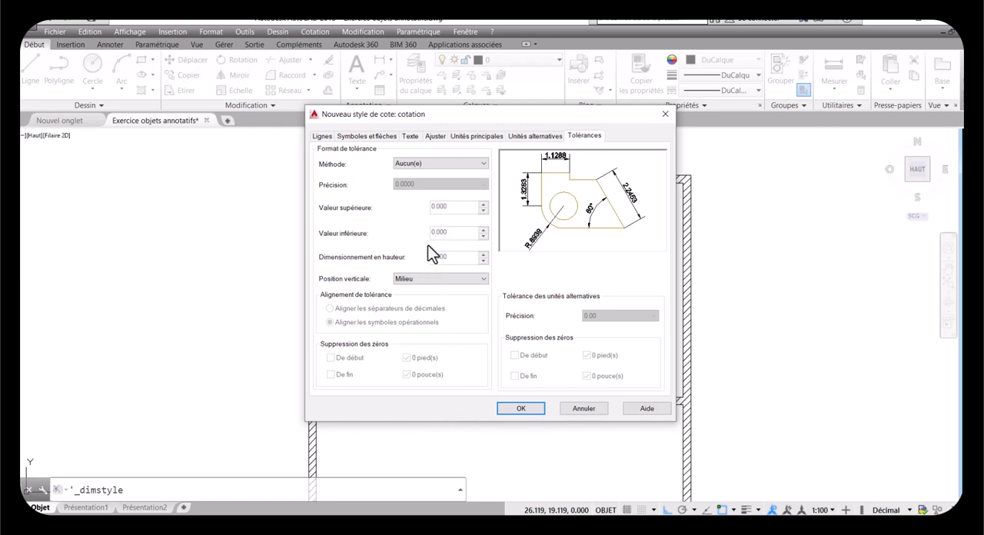
{"action": "left_click", "coordinate": [520, 409]}
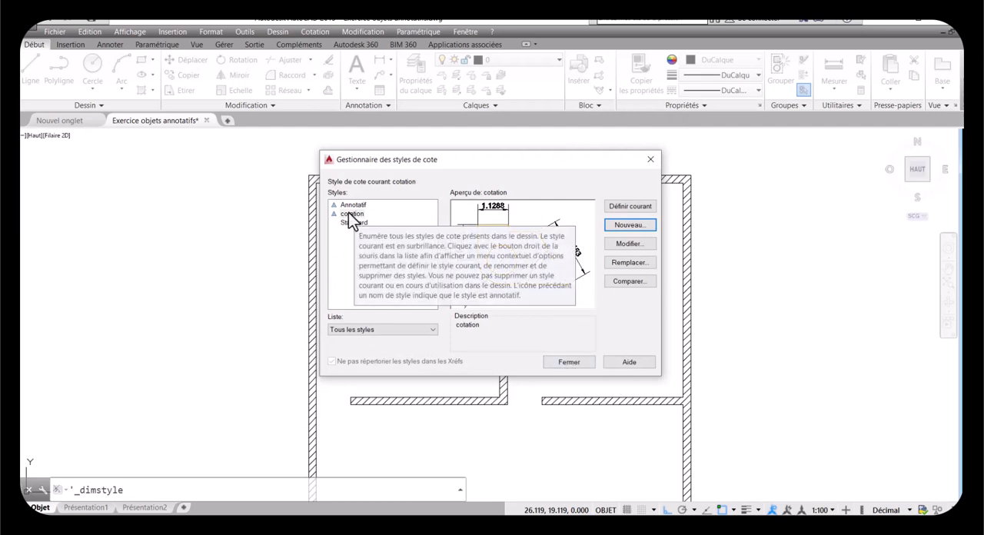
{"action": "left_click", "coordinate": [563, 362]}
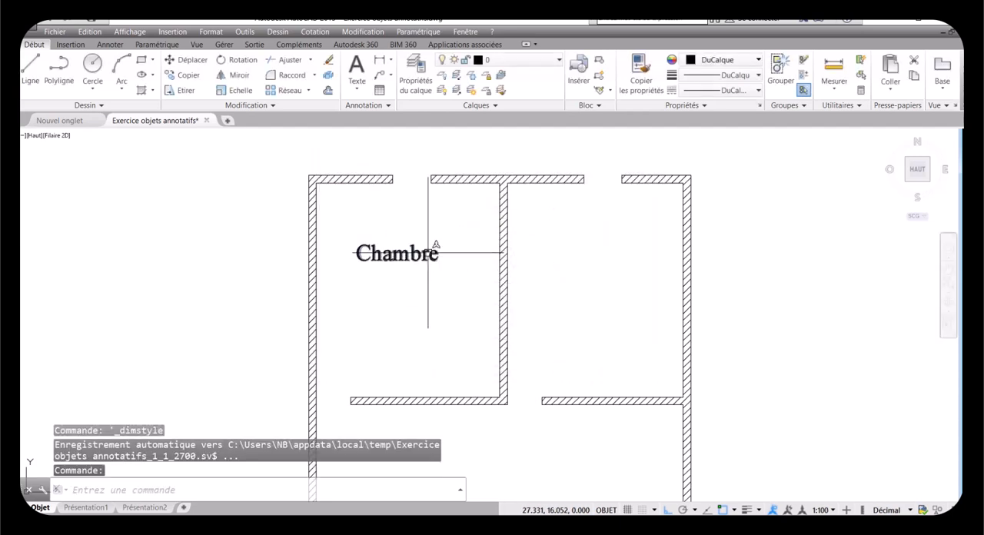
Step: Start a linear dimension across the thickness of the left outer wall, picking both corners of its lower end
{"action": "scroll", "coordinate": [430, 253], "scroll_direction": "down", "scroll_amount": 2}
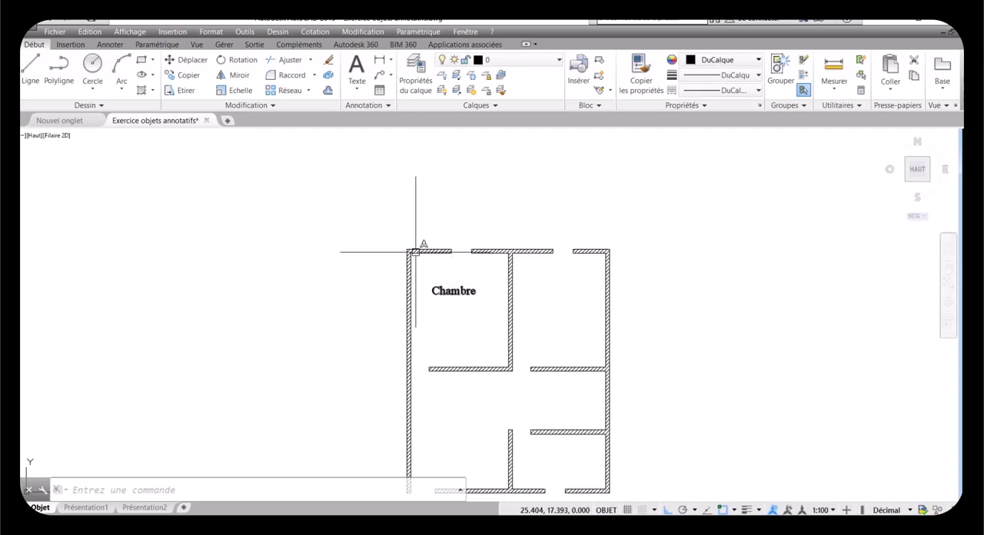
{"action": "scroll", "coordinate": [416, 252], "scroll_direction": "down", "scroll_amount": 2}
{"action": "scroll", "coordinate": [422, 413], "scroll_direction": "up", "scroll_amount": 4}
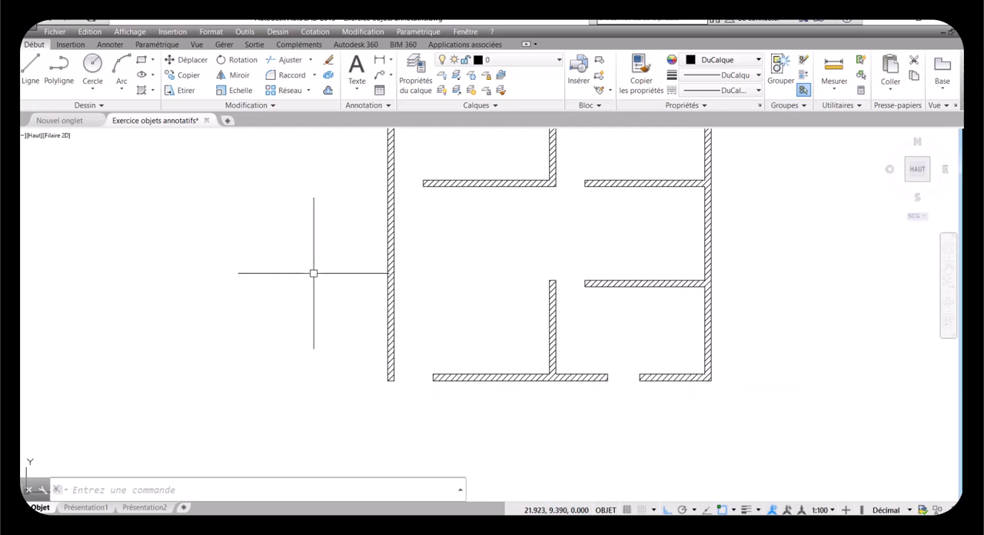
{"action": "left_click", "coordinate": [380, 62]}
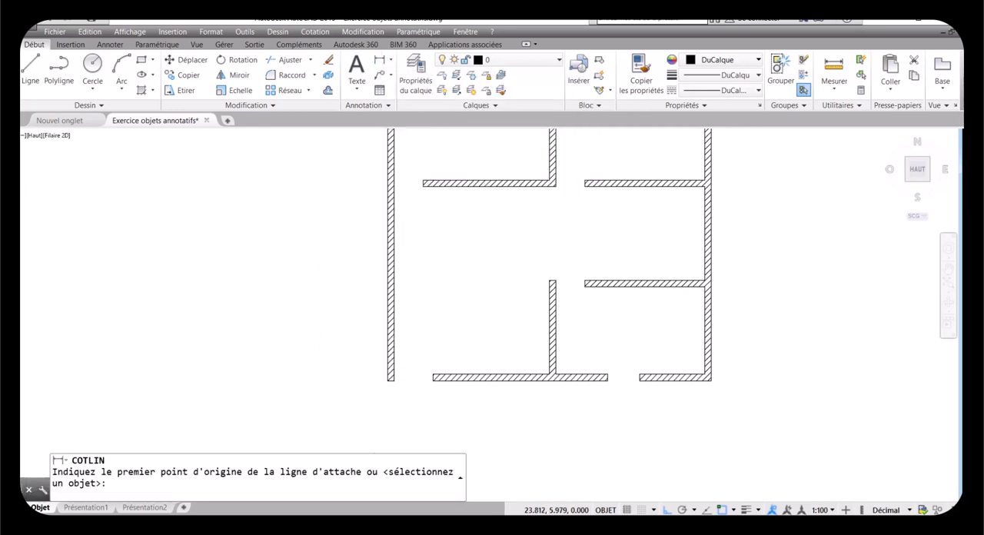
{"action": "scroll", "coordinate": [378, 381], "scroll_direction": "up", "scroll_amount": 5}
{"action": "left_click", "coordinate": [422, 374]}
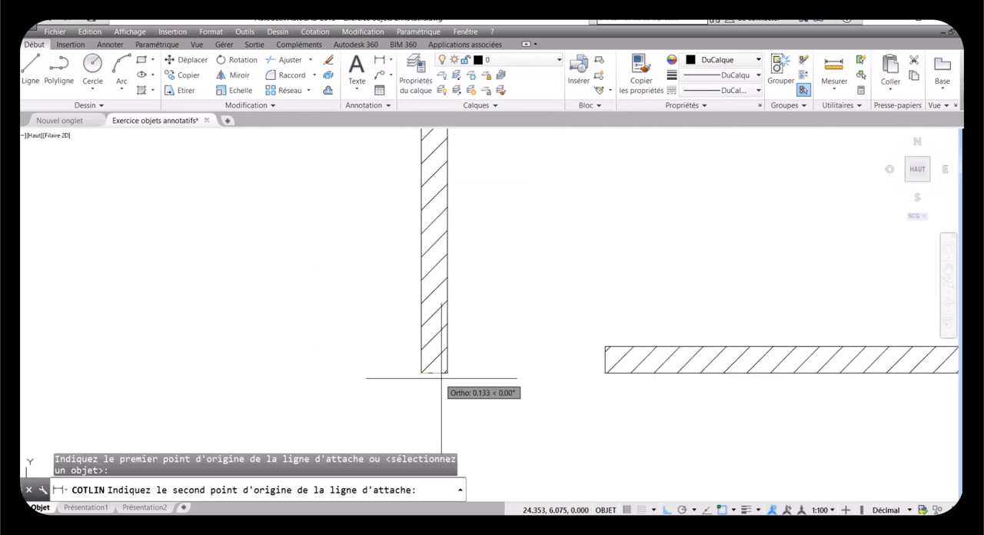
{"action": "left_click", "coordinate": [448, 374]}
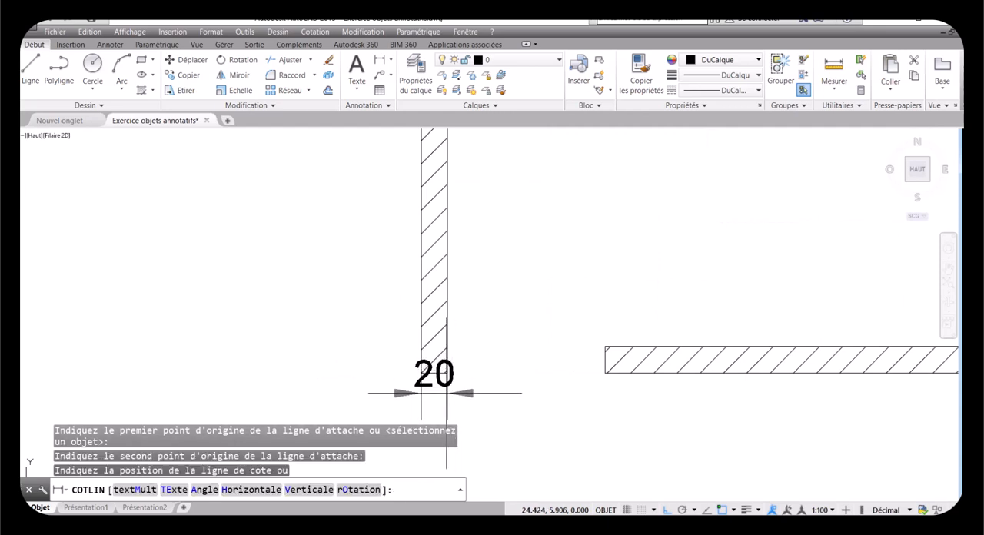
{"action": "scroll", "coordinate": [445, 382], "scroll_direction": "down", "scroll_amount": 2}
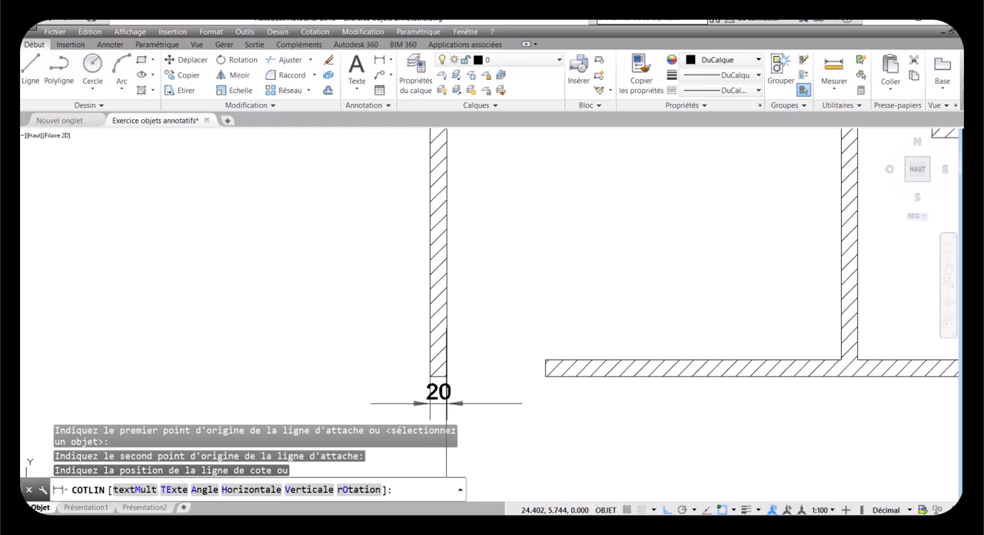
Step: Place the wall thickness dimension line below the wall end at the relative offset @0,-0.2
{"action": "type", "text": "@"}
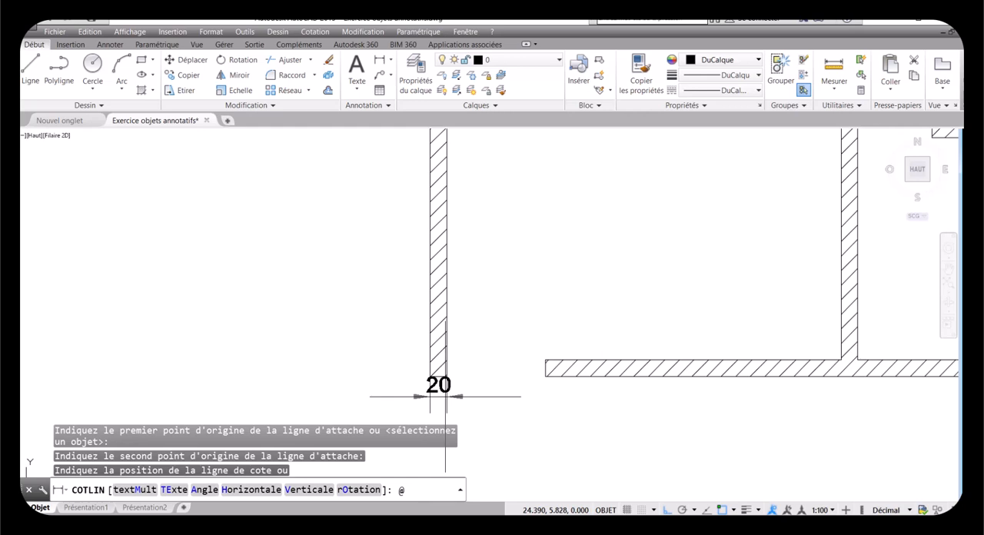
{"action": "type", "text": "0,"}
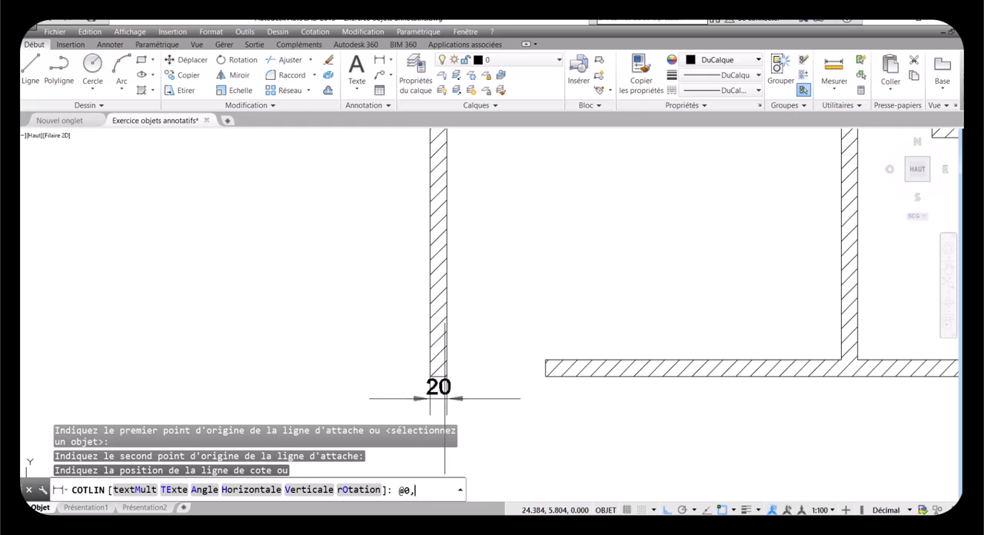
{"action": "type", "text": "-"}
{"action": "type", "text": "0,"}
{"action": "key", "text": "BackSpace"}
{"action": "type", "text": ".2"}
{"action": "key", "text": "Return"}
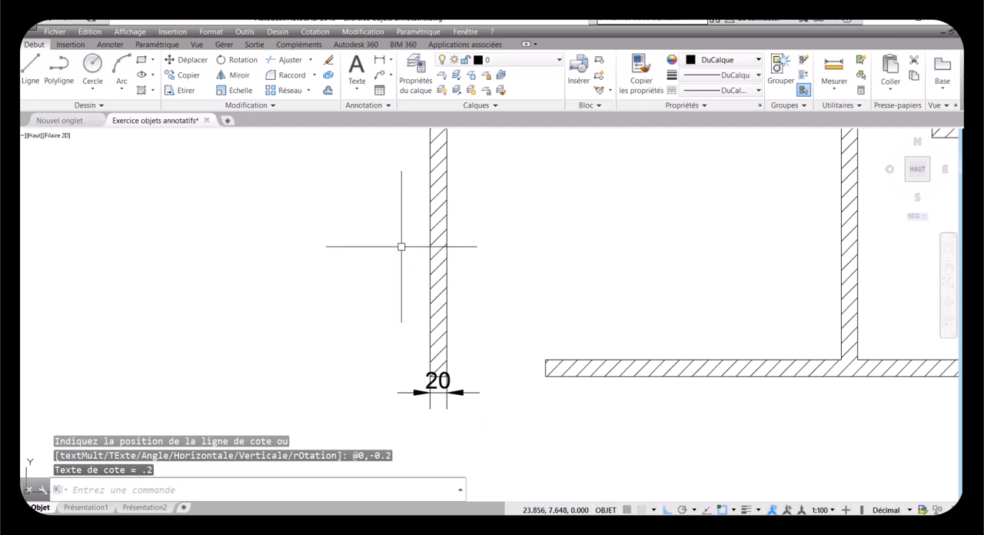
Step: Switch the annotation scale to 1:40 and review the annotation scales assigned to the Chambre label
{"action": "scroll", "coordinate": [439, 410], "scroll_direction": "down", "scroll_amount": 4}
{"action": "scroll", "coordinate": [474, 185], "scroll_direction": "up", "scroll_amount": 5}
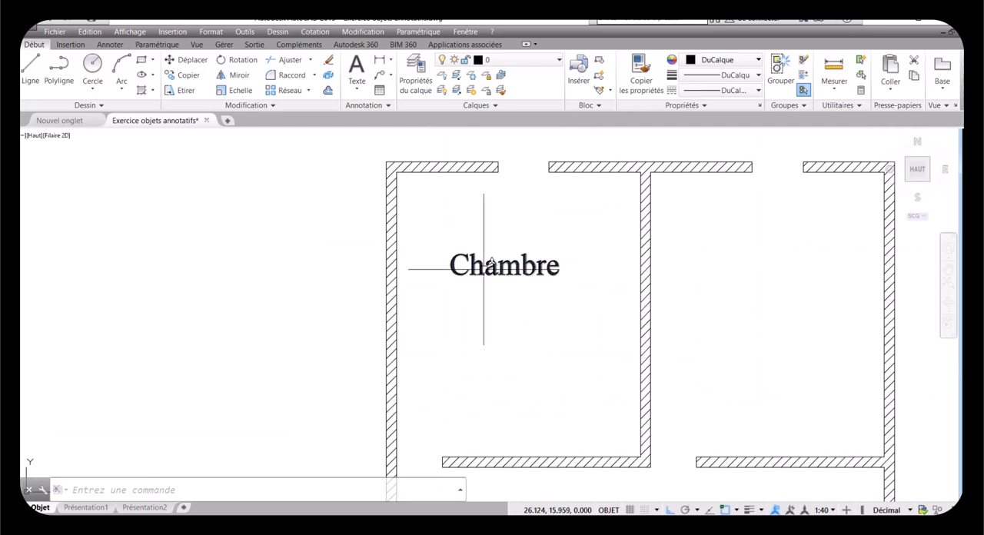
{"action": "left_click", "coordinate": [524, 261]}
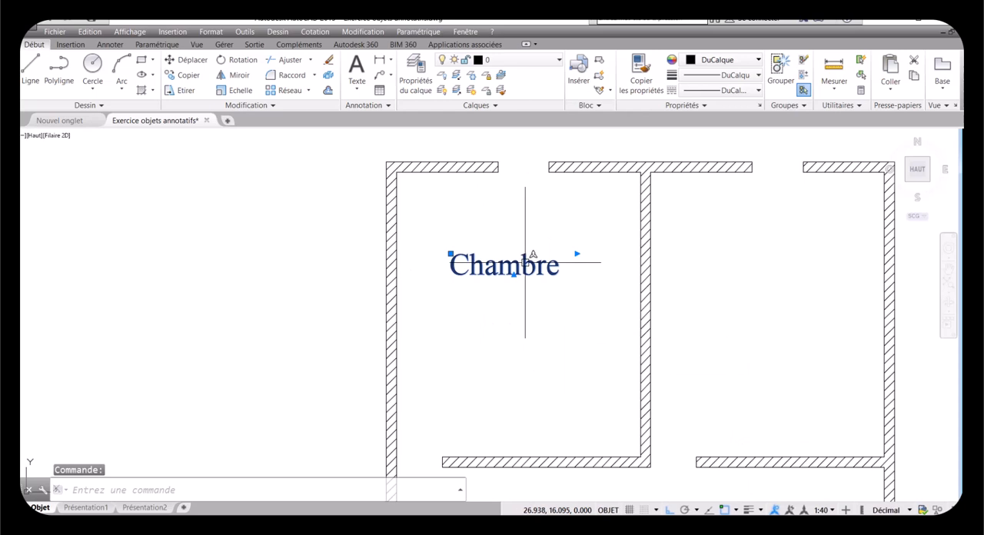
{"action": "right_click", "coordinate": [524, 262]}
{"action": "mouse_move", "coordinate": [553, 288]}
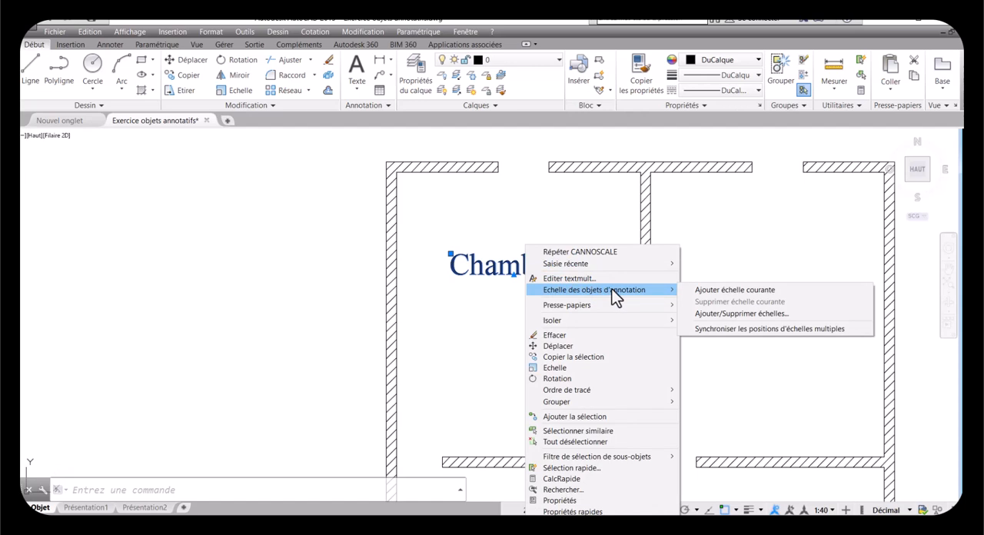
{"action": "left_click", "coordinate": [699, 313]}
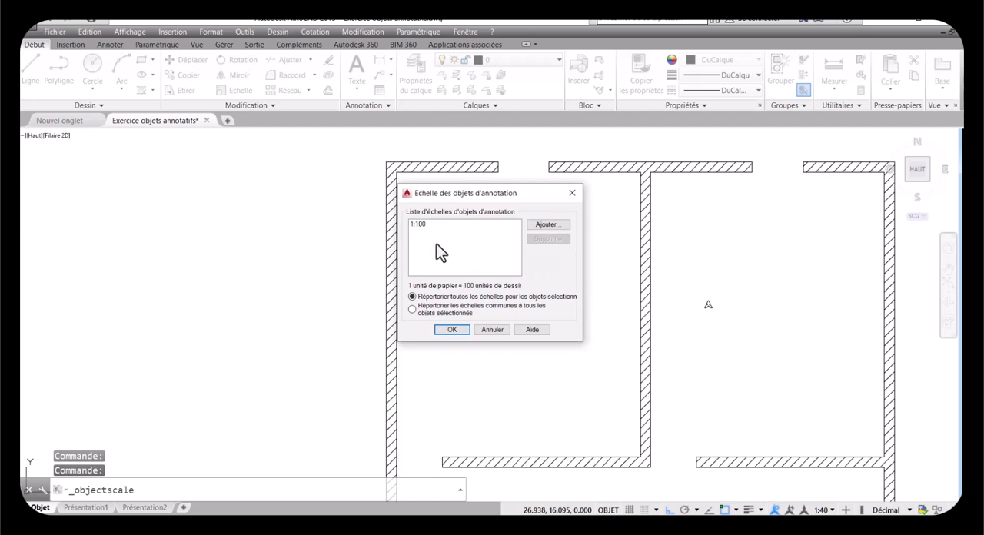
{"action": "left_click", "coordinate": [493, 330]}
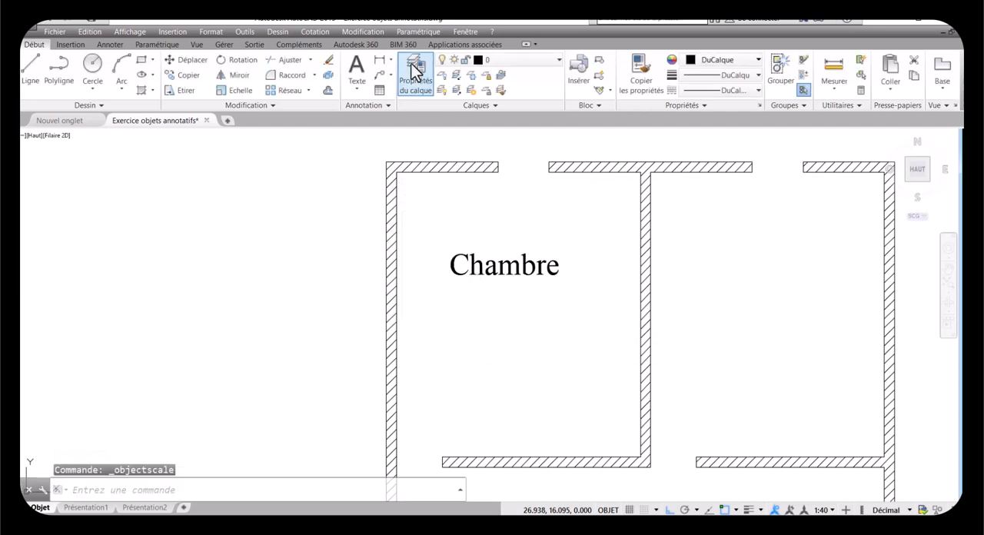
Step: Measure the height of the Chambre label with a temporary vertical linear dimension, then cancel the dimension
{"action": "left_click", "coordinate": [380, 60]}
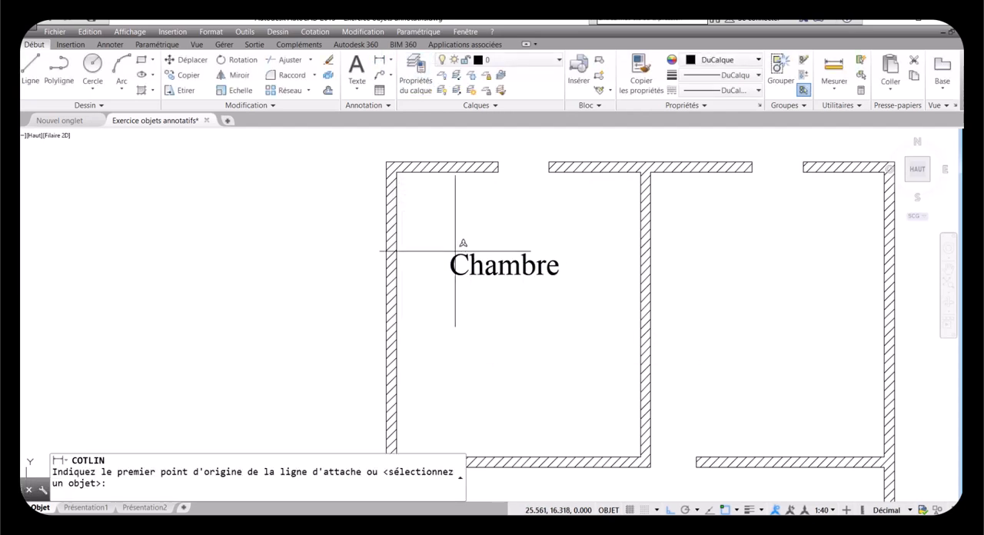
{"action": "left_click", "coordinate": [457, 254]}
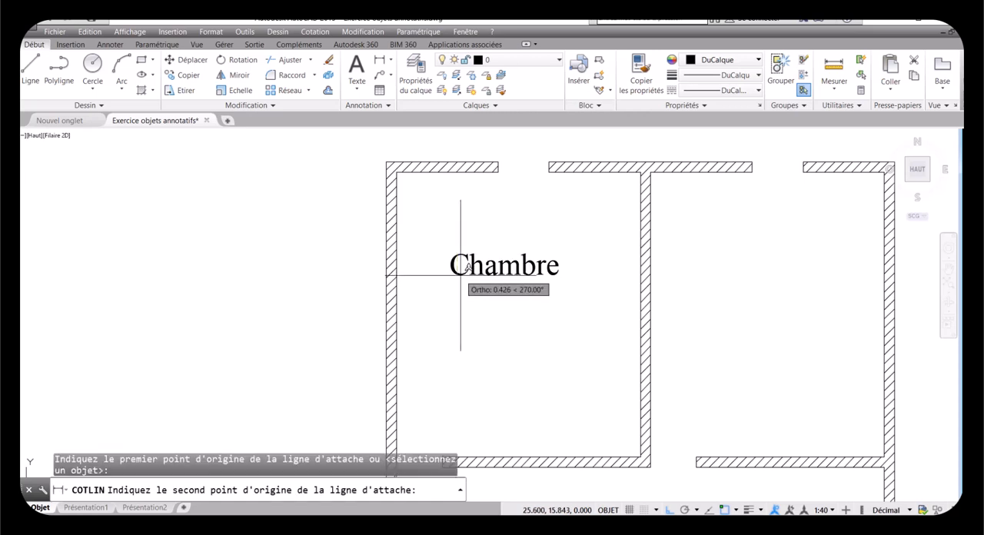
{"action": "left_click", "coordinate": [456, 275]}
{"action": "scroll", "coordinate": [437, 275], "scroll_direction": "up", "scroll_amount": 4}
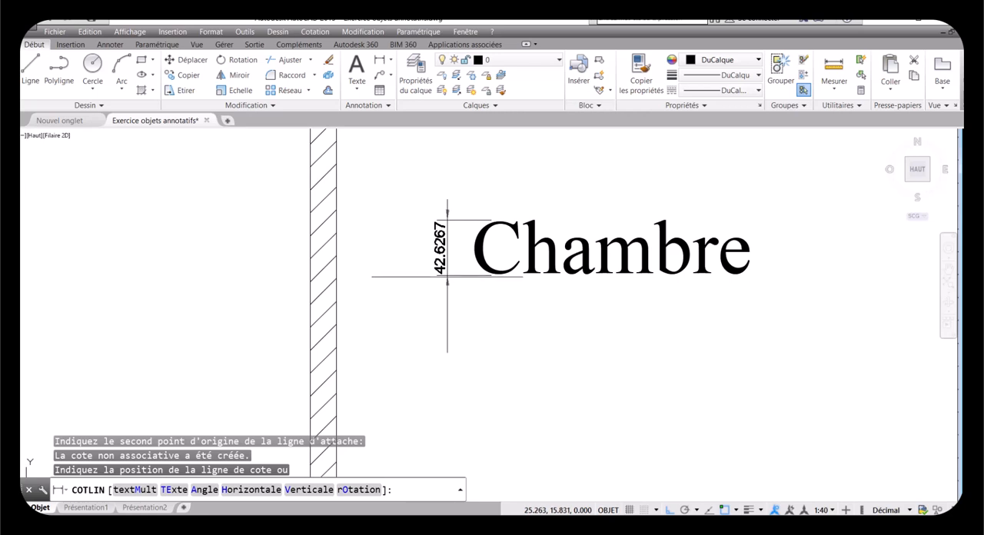
{"action": "key", "text": "Escape"}
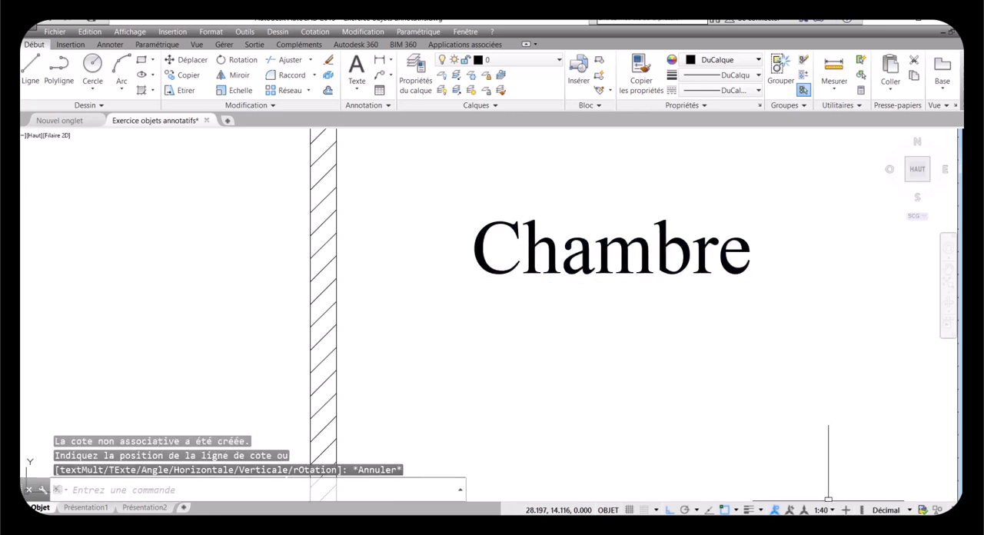
Step: Switch the annotation scale to 1:100, select the Chambre label and check the available annotation scales
{"action": "left_click", "coordinate": [832, 510]}
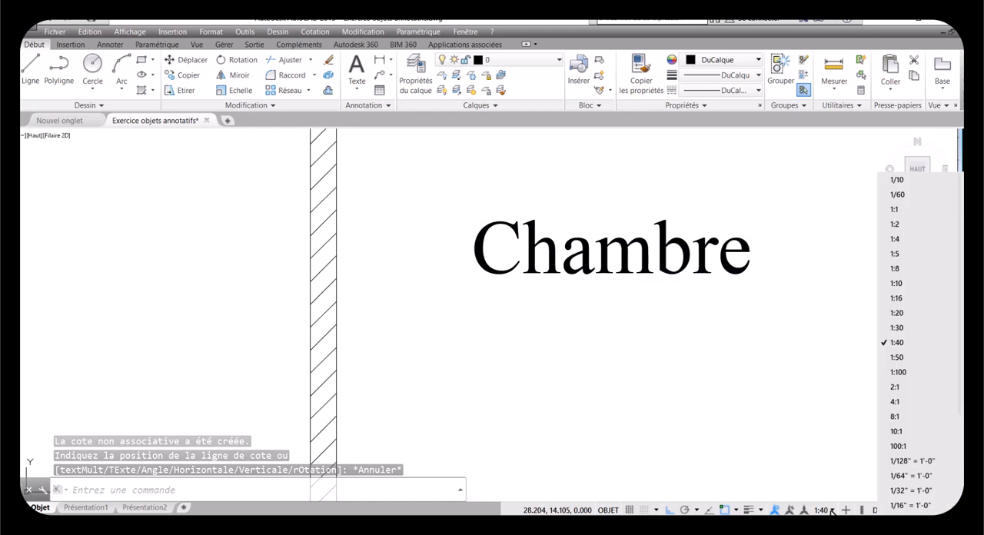
{"action": "left_click", "coordinate": [905, 372]}
{"action": "scroll", "coordinate": [481, 294], "scroll_direction": "down", "scroll_amount": 5}
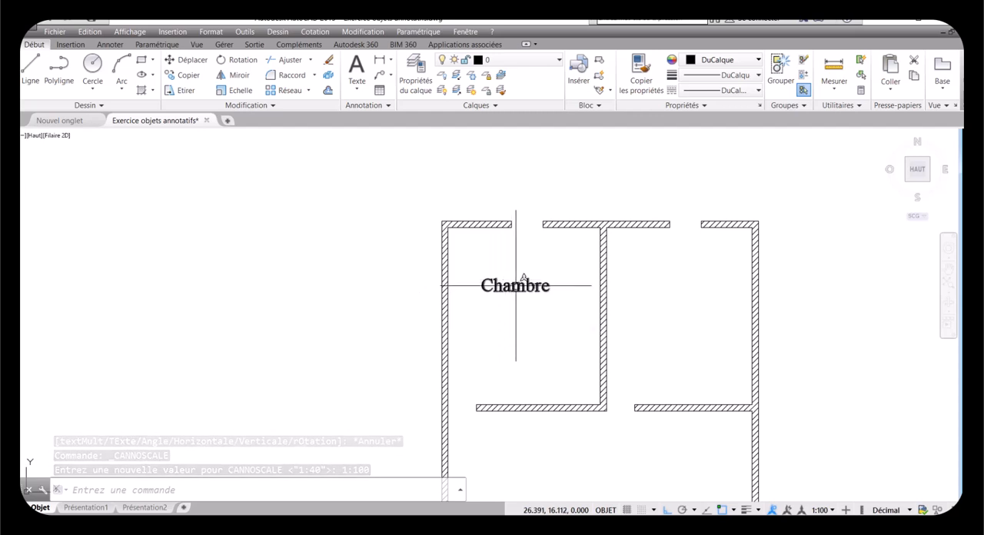
{"action": "left_click", "coordinate": [522, 285]}
{"action": "scroll", "coordinate": [470, 282], "scroll_direction": "up", "scroll_amount": 3}
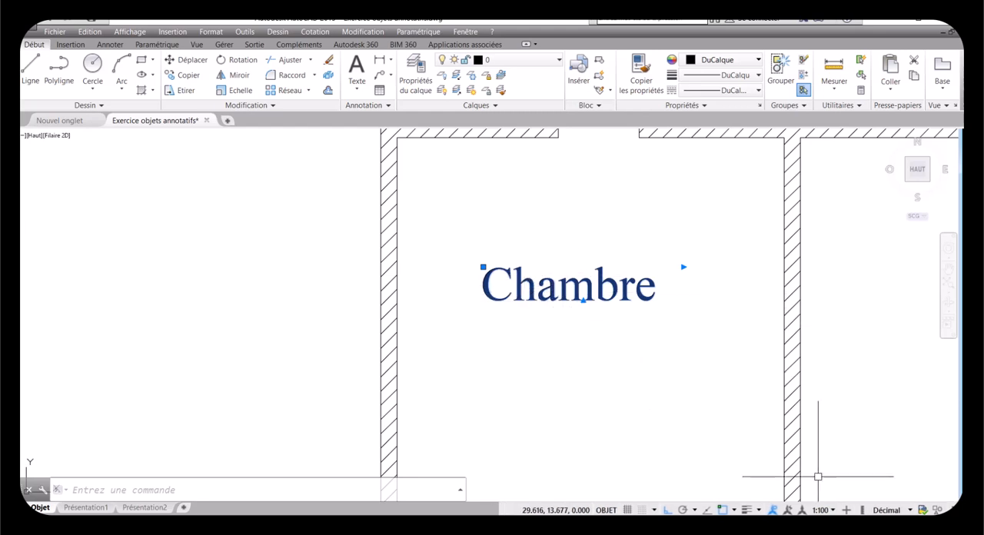
{"action": "left_click", "coordinate": [832, 510]}
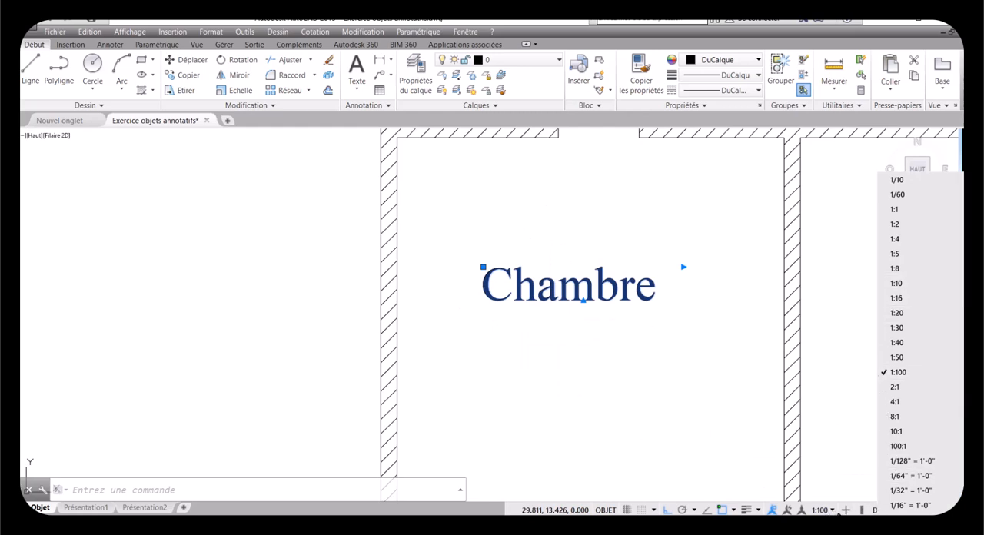
{"action": "left_click", "coordinate": [833, 511]}
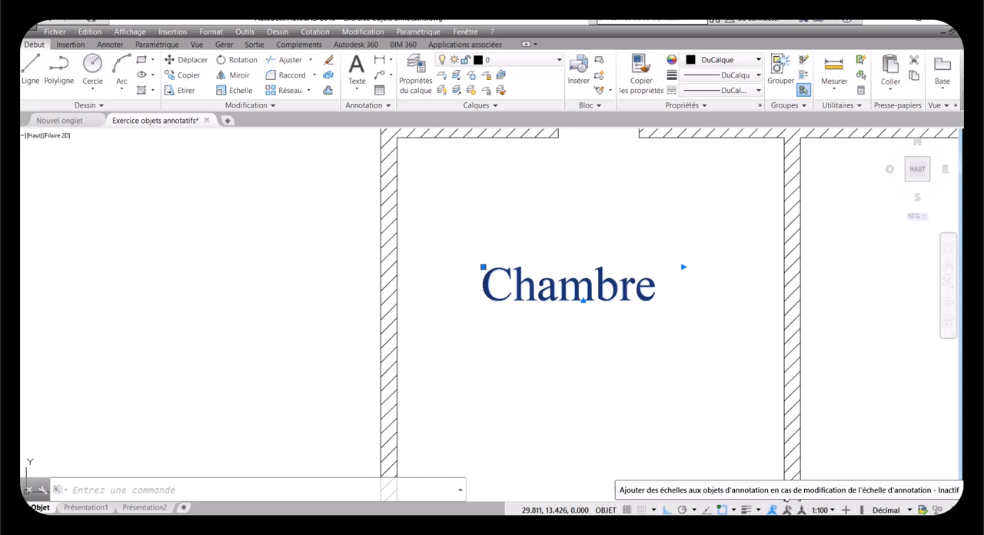
Step: Enable automatic adding of scales to annotative objects and switch the annotation scale to 1:50
{"action": "left_click", "coordinate": [787, 510]}
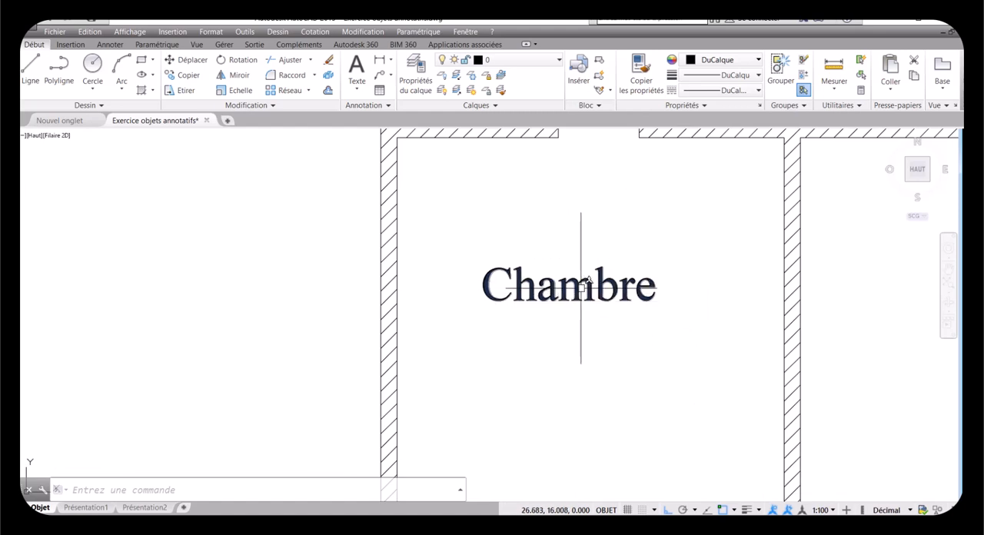
{"action": "left_click", "coordinate": [832, 510]}
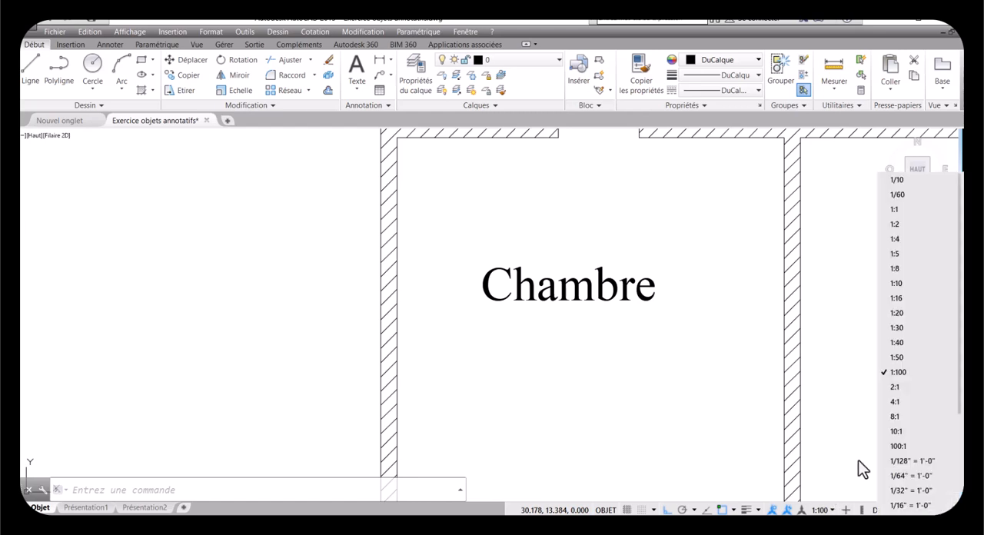
{"action": "left_click", "coordinate": [896, 358]}
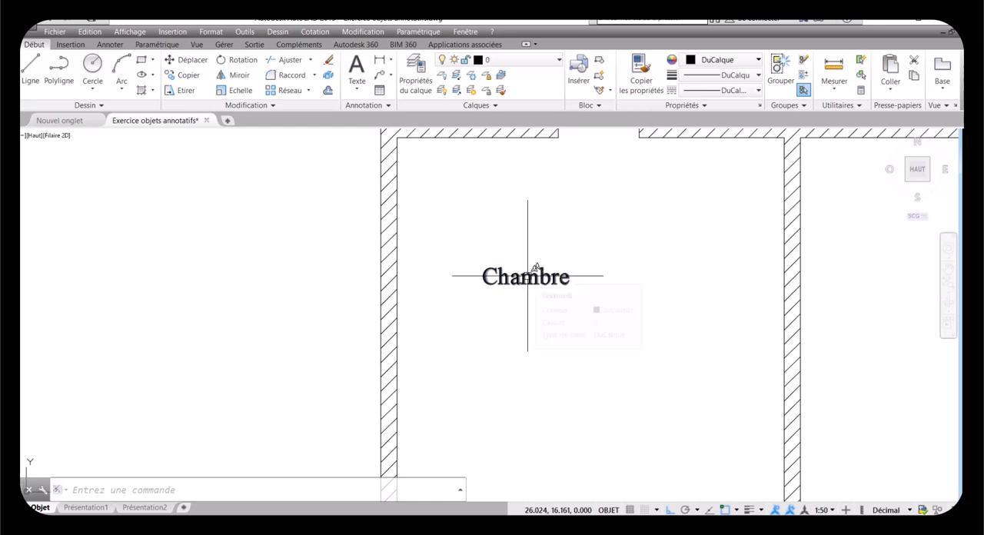
Step: Review the annotation scales assigned to the Chambre label
{"action": "right_click", "coordinate": [528, 276]}
{"action": "mouse_move", "coordinate": [567, 311]}
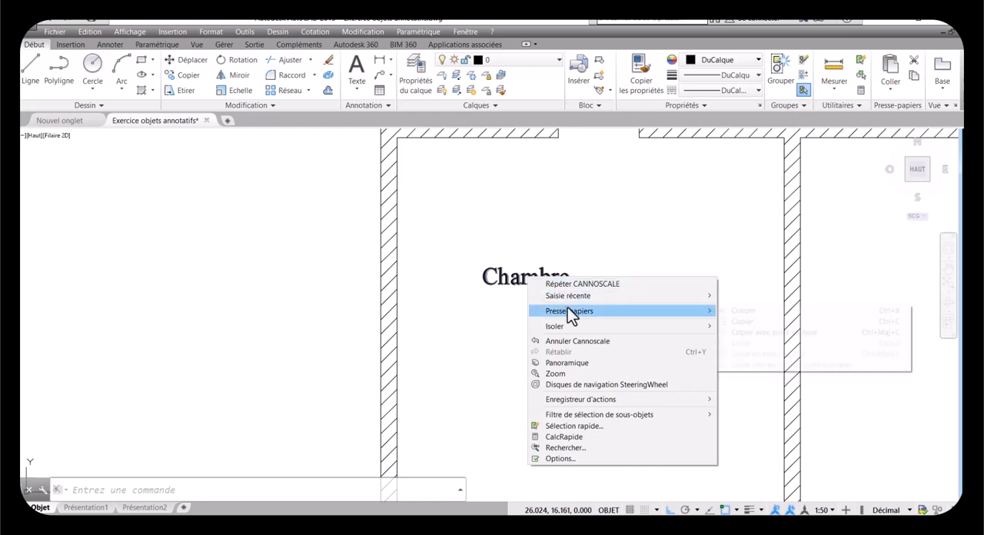
{"action": "left_click", "coordinate": [511, 277]}
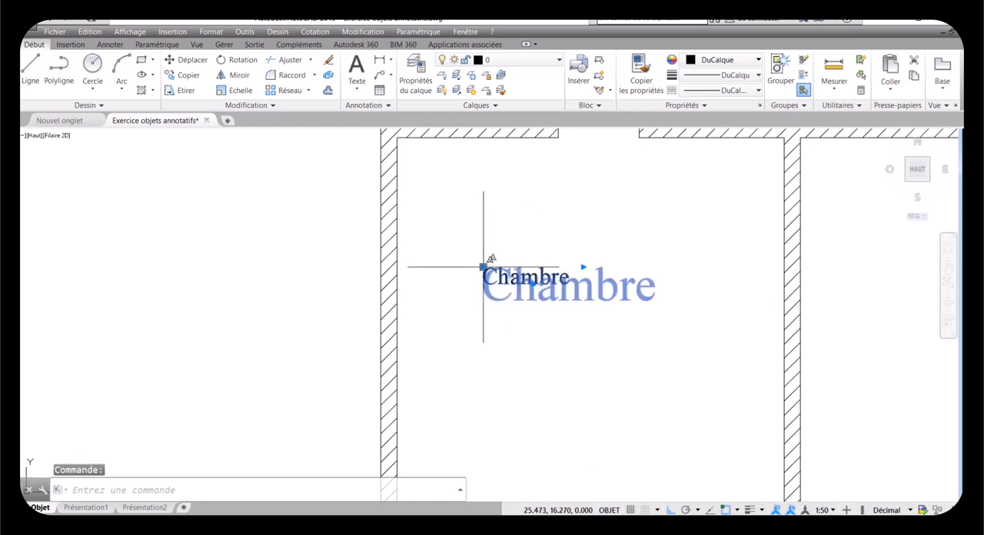
{"action": "right_click", "coordinate": [483, 267]}
{"action": "mouse_move", "coordinate": [549, 292]}
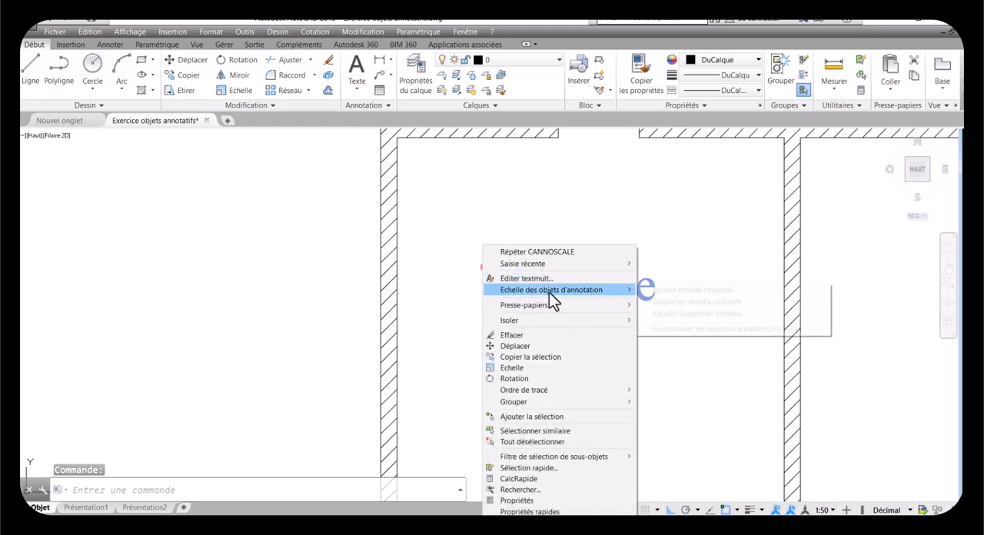
{"action": "left_click", "coordinate": [680, 315]}
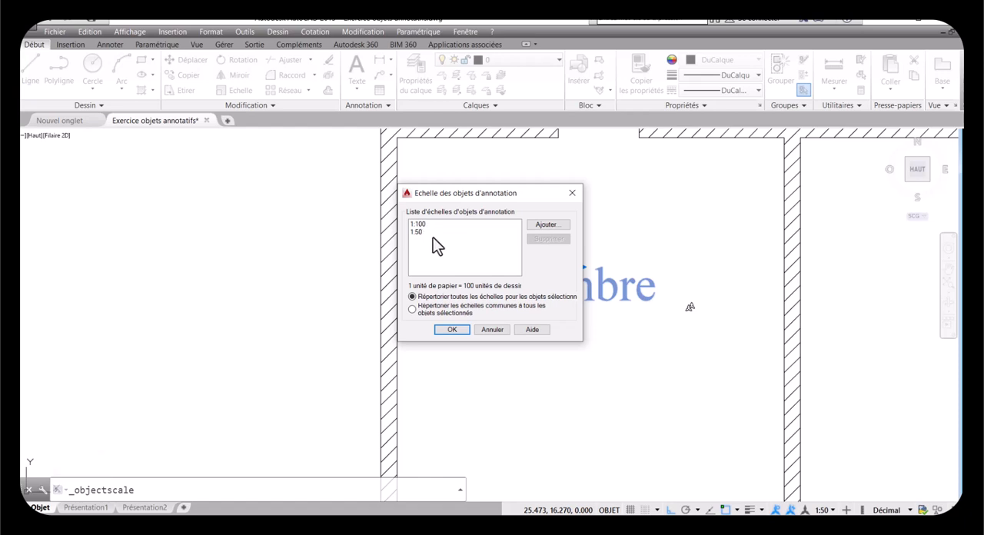
{"action": "left_click", "coordinate": [452, 329]}
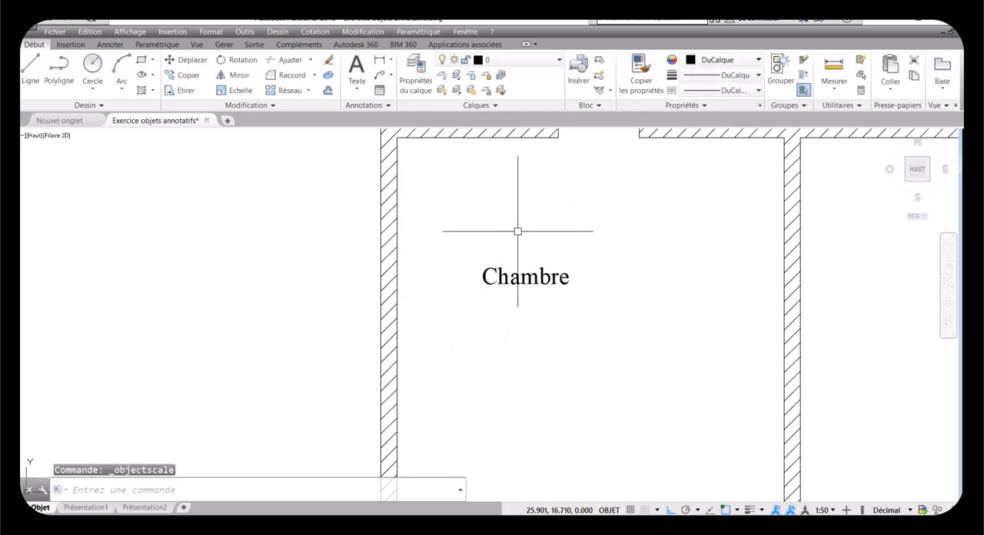
Step: Continue the left wall's thickness dimension across the first opening to the near end of the lower wall
{"action": "scroll", "coordinate": [517, 231], "scroll_direction": "down", "scroll_amount": 5}
{"action": "scroll", "coordinate": [492, 457], "scroll_direction": "up", "scroll_amount": 2}
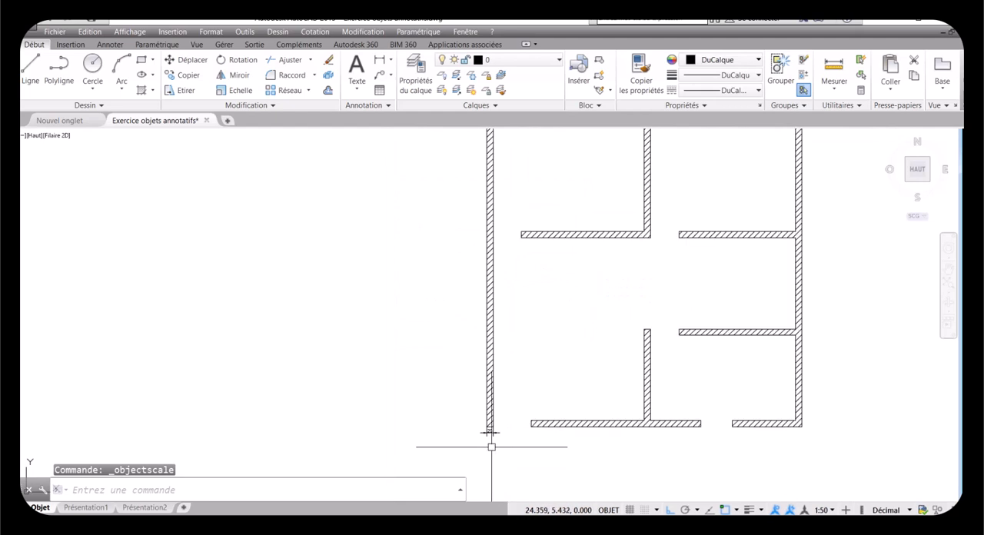
{"action": "scroll", "coordinate": [491, 446], "scroll_direction": "up", "scroll_amount": 3}
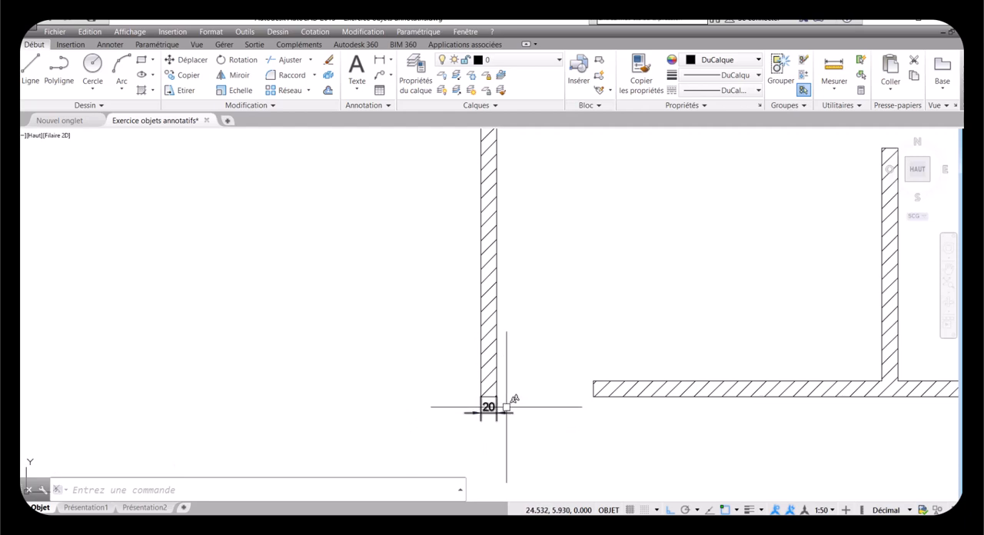
{"action": "middle_click_drag", "start_coordinate": [484, 405], "coordinate": [414, 319]}
{"action": "left_click", "coordinate": [109, 45]}
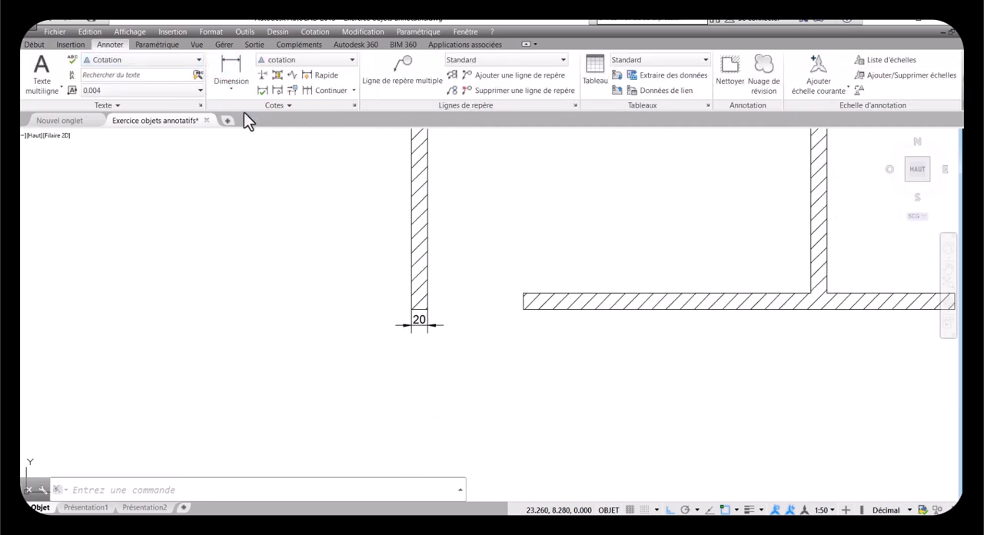
{"action": "left_click", "coordinate": [308, 90]}
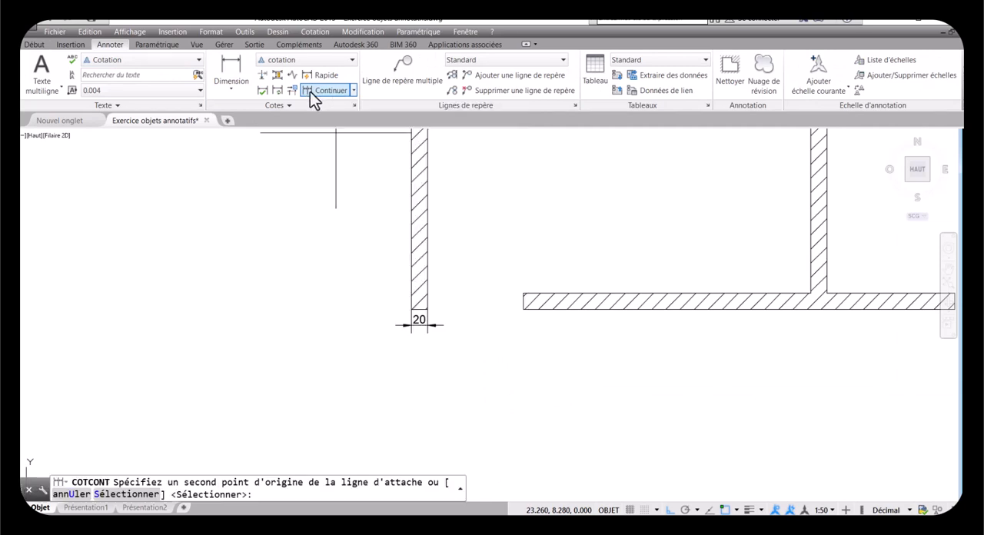
{"action": "left_click", "coordinate": [523, 308]}
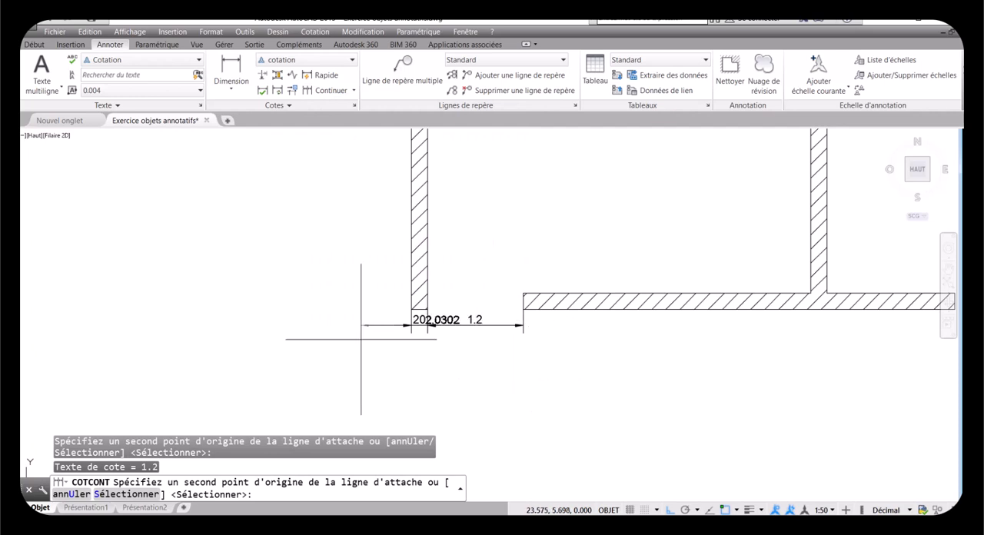
Step: Extend the continued dimensions along the lower wall, across the second opening, and up to the outer right corner
{"action": "scroll", "coordinate": [358, 334], "scroll_direction": "down", "scroll_amount": 2}
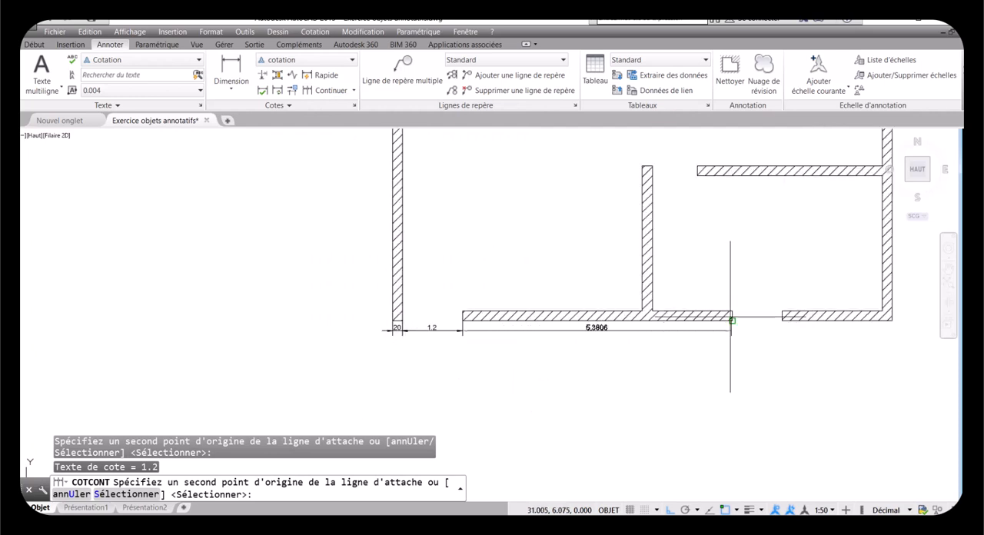
{"action": "scroll", "coordinate": [734, 321], "scroll_direction": "up", "scroll_amount": 2}
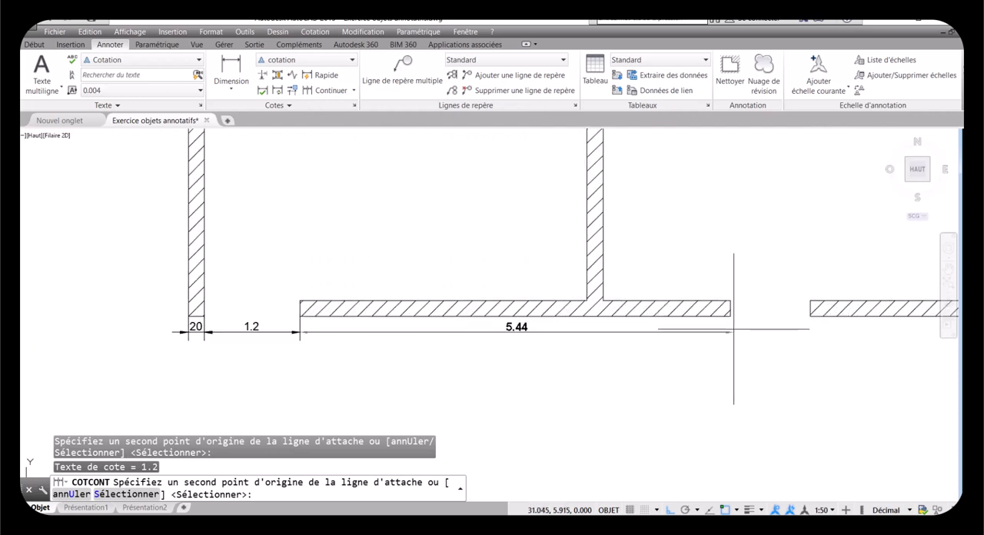
{"action": "left_click", "coordinate": [730, 318]}
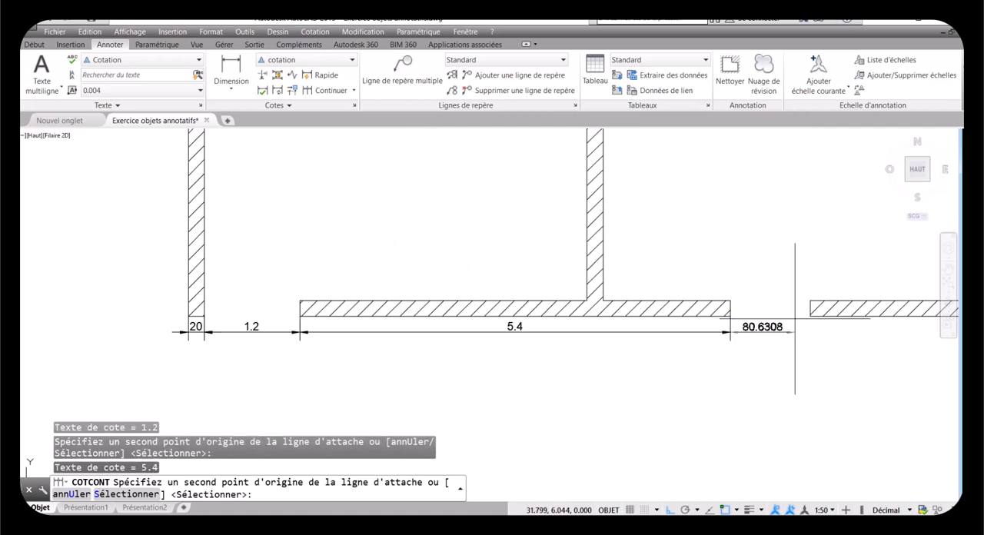
{"action": "left_click", "coordinate": [809, 316]}
{"action": "scroll", "coordinate": [516, 330], "scroll_direction": "down", "scroll_amount": 5}
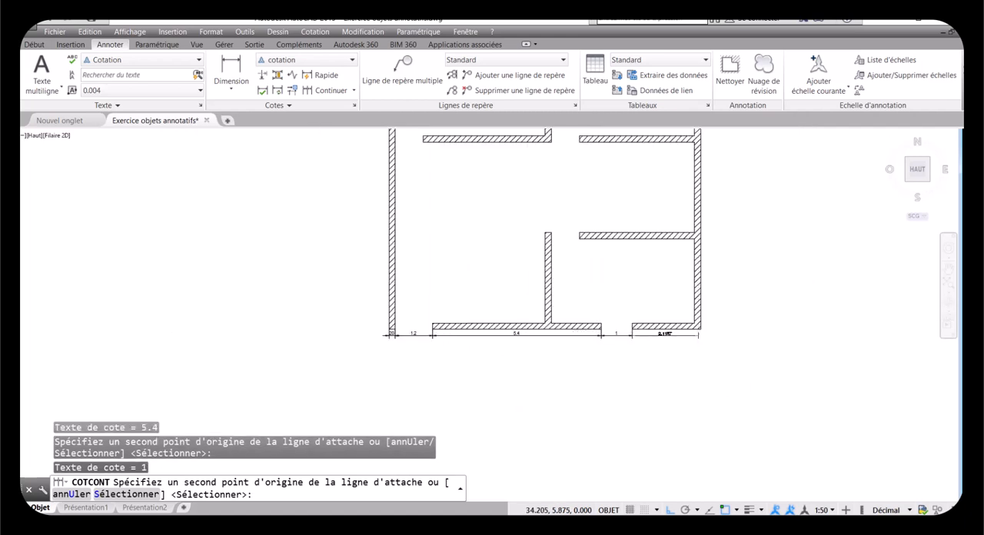
{"action": "scroll", "coordinate": [700, 330], "scroll_direction": "up", "scroll_amount": 6}
{"action": "left_click", "coordinate": [705, 319]}
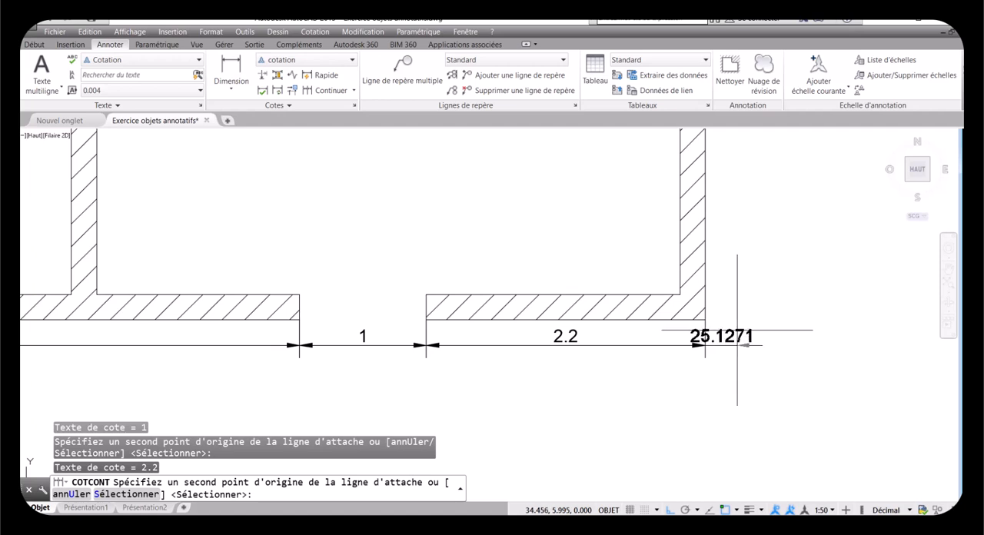
{"action": "key", "text": "Return"}
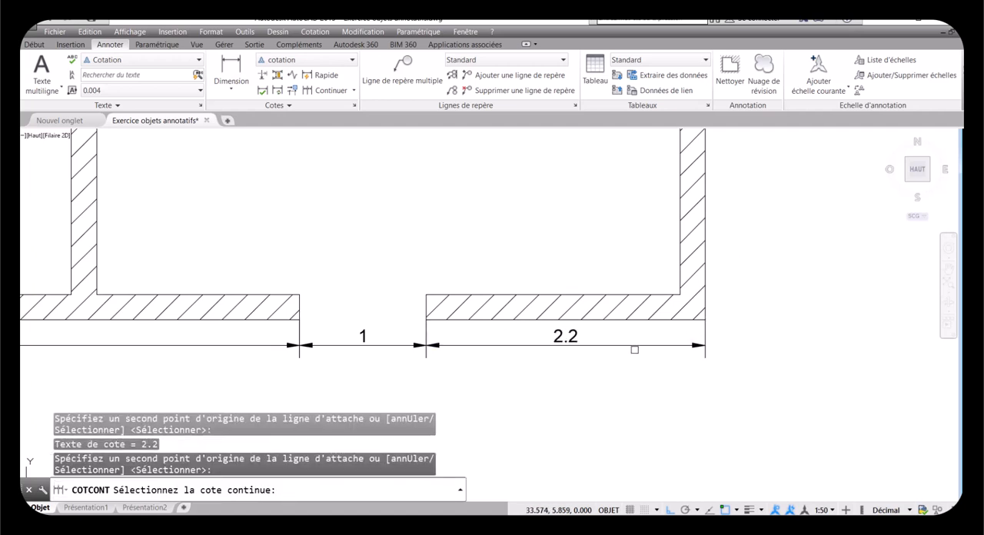
{"action": "scroll", "coordinate": [629, 355], "scroll_direction": "down", "scroll_amount": 6}
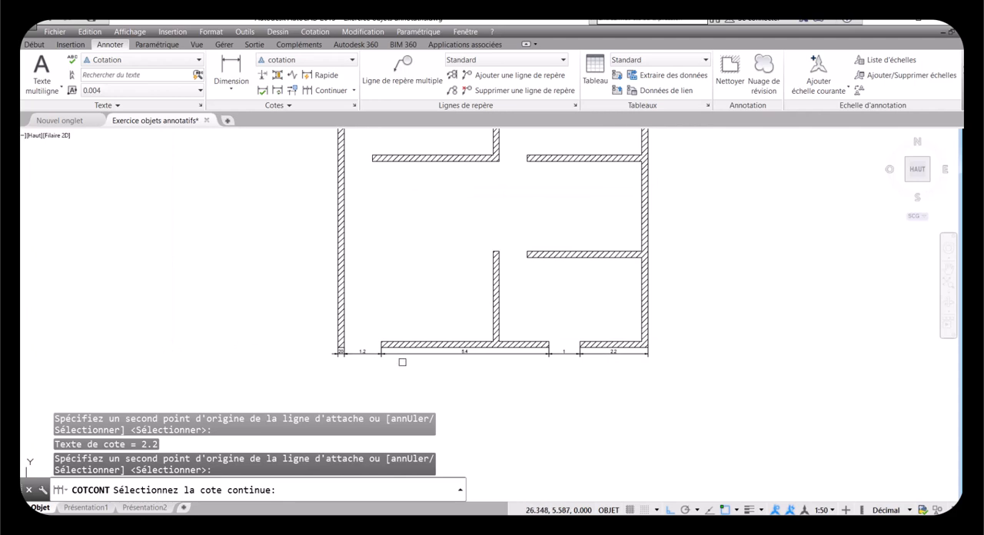
{"action": "scroll", "coordinate": [367, 346], "scroll_direction": "up", "scroll_amount": 2}
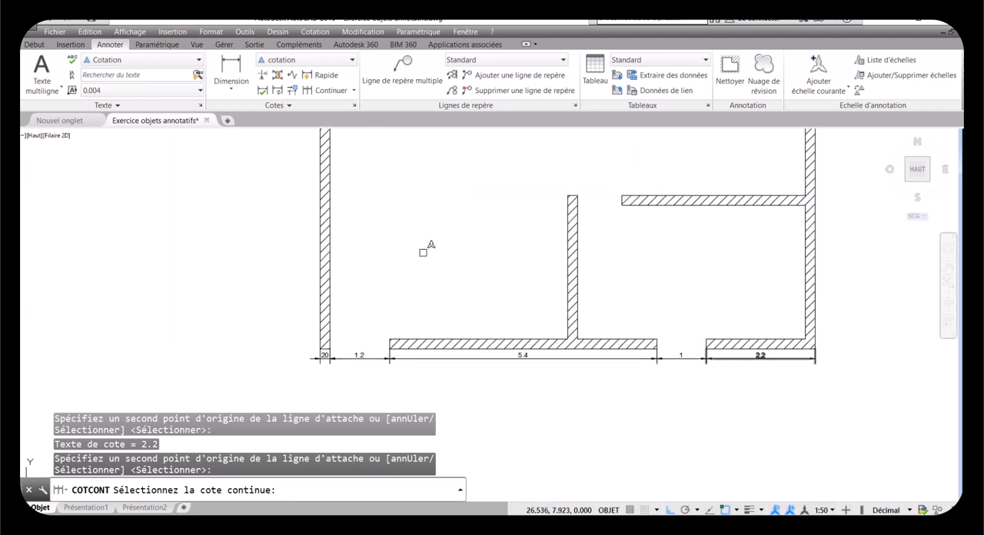
{"action": "key", "text": "Return"}
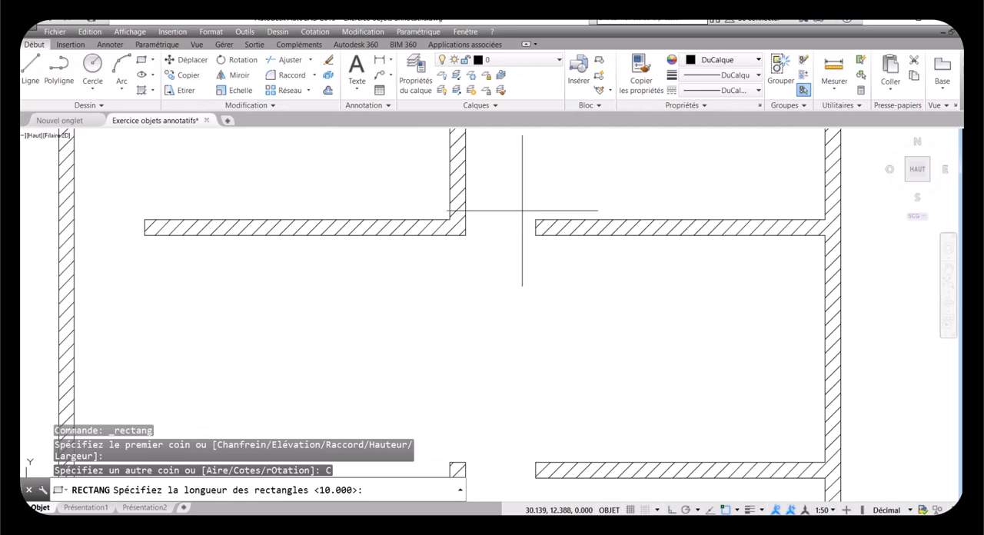
Step: Draw a 0.1 by 0.1 rectangle as a door jamb inside the opening, from the upper corner of the right-hand wall's end
{"action": "key", "text": "Escape"}
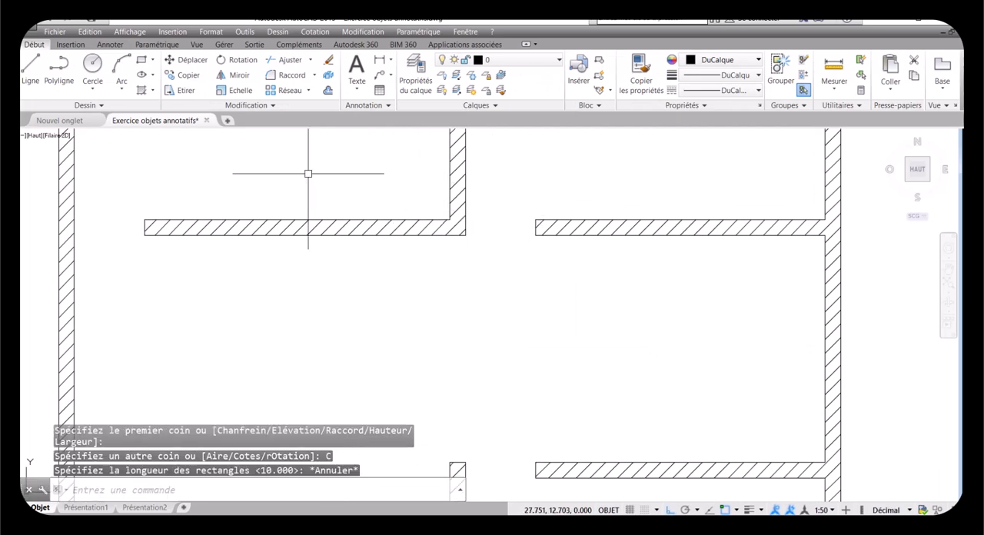
{"action": "left_click", "coordinate": [140, 65]}
{"action": "left_click", "coordinate": [534, 220]}
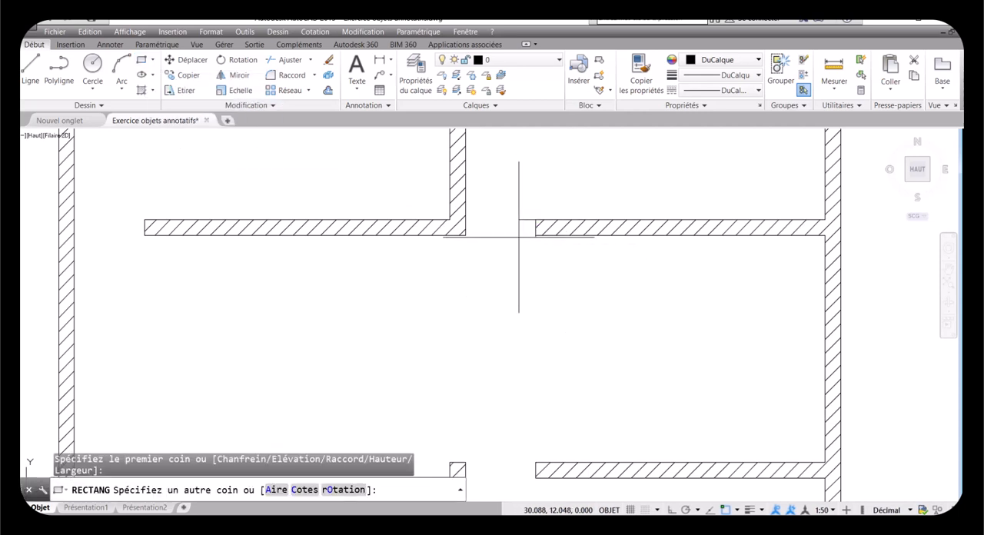
{"action": "left_click", "coordinate": [304, 490]}
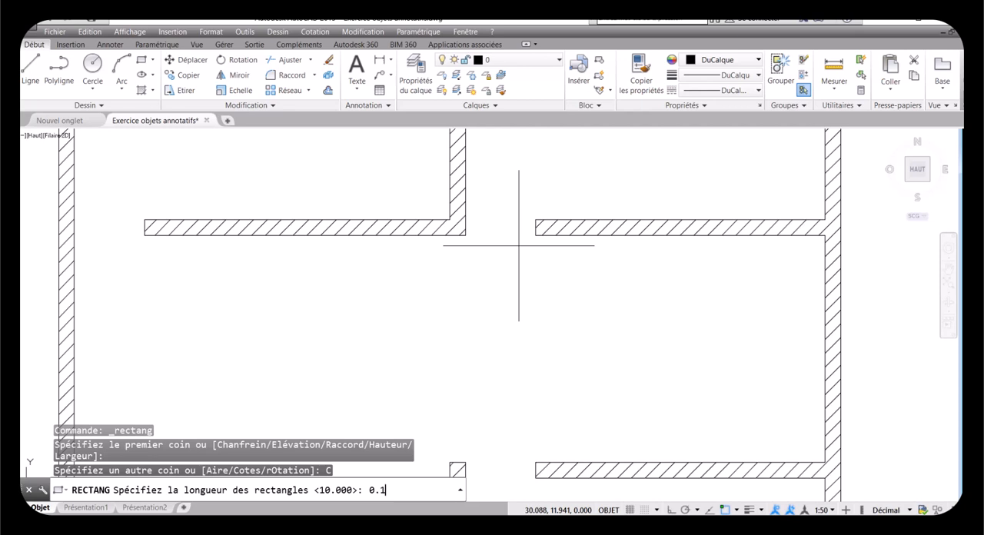
{"action": "key", "text": "Return"}
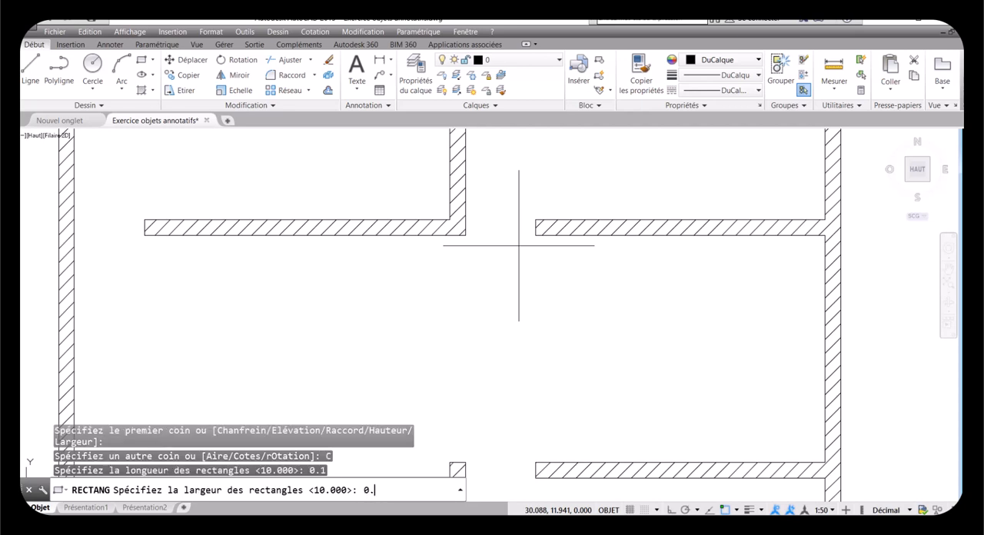
{"action": "key", "text": "Return"}
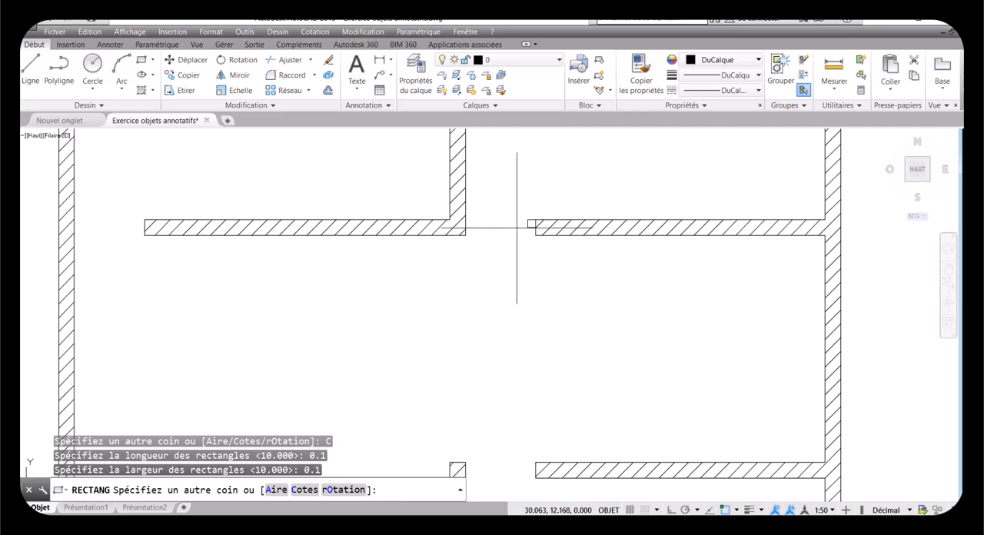
{"action": "left_click", "coordinate": [513, 225]}
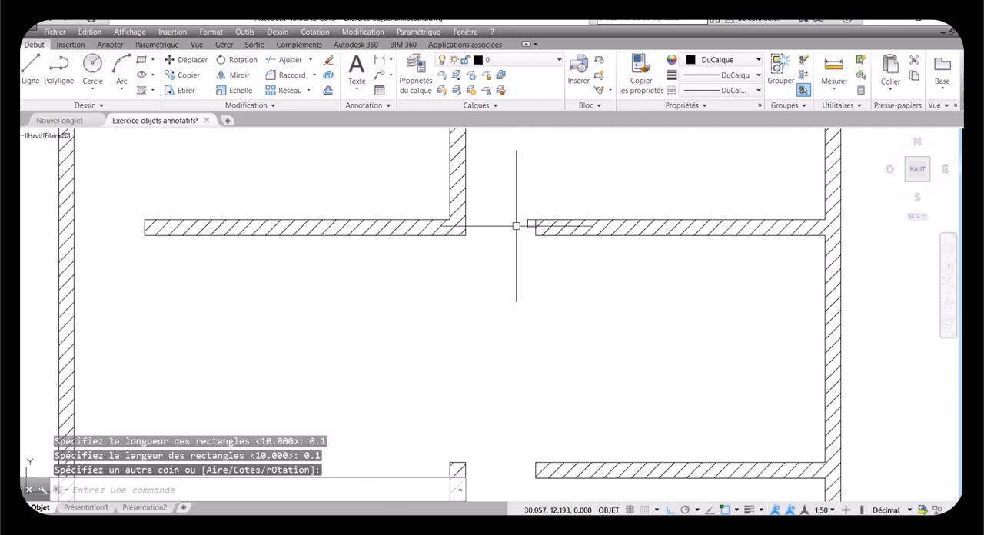
Step: Copy the square jamb by its upper left corner to the upper part of the opposite wall end across the opening
{"action": "left_click", "coordinate": [187, 75]}
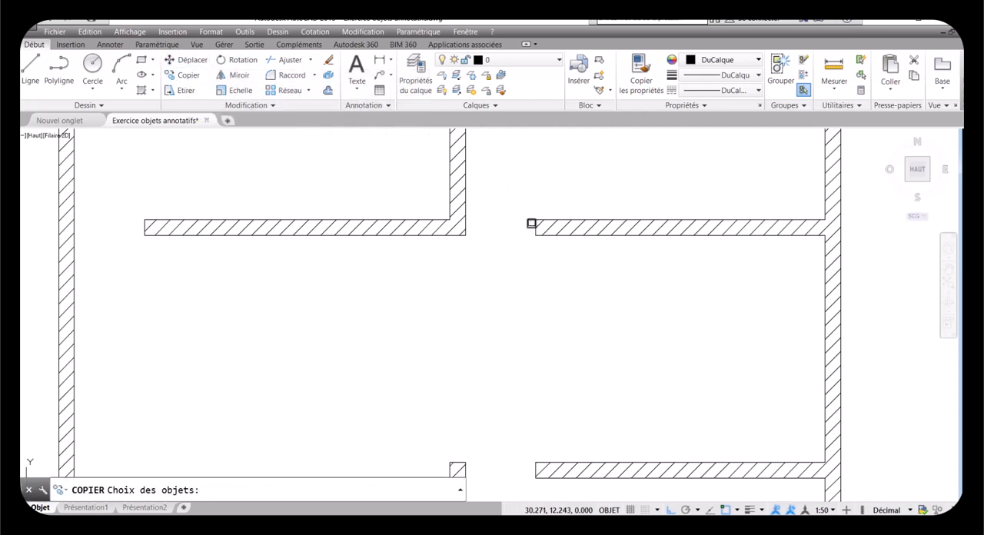
{"action": "scroll", "coordinate": [532, 224], "scroll_direction": "up", "scroll_amount": 4}
{"action": "left_click", "coordinate": [525, 235]}
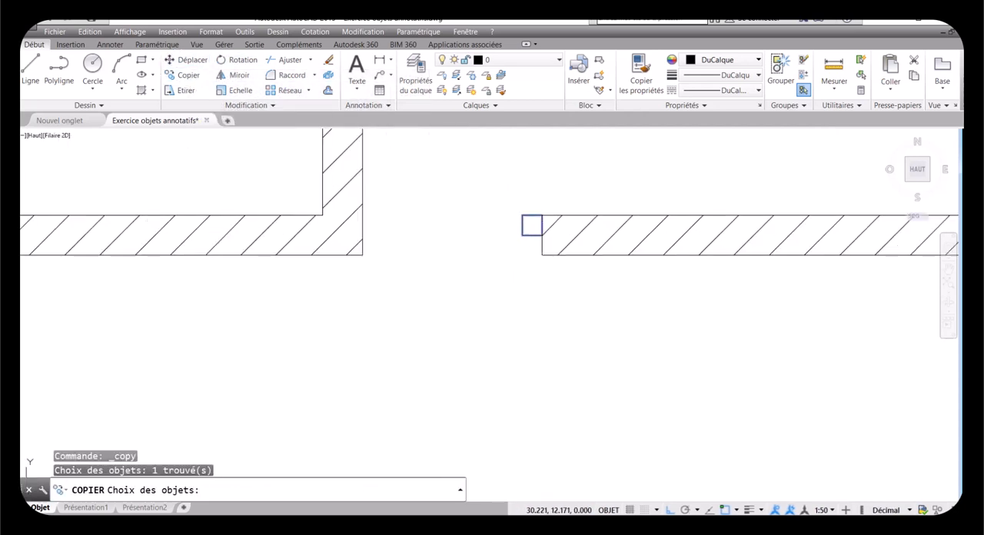
{"action": "key", "text": "Return"}
{"action": "left_click", "coordinate": [519, 216]}
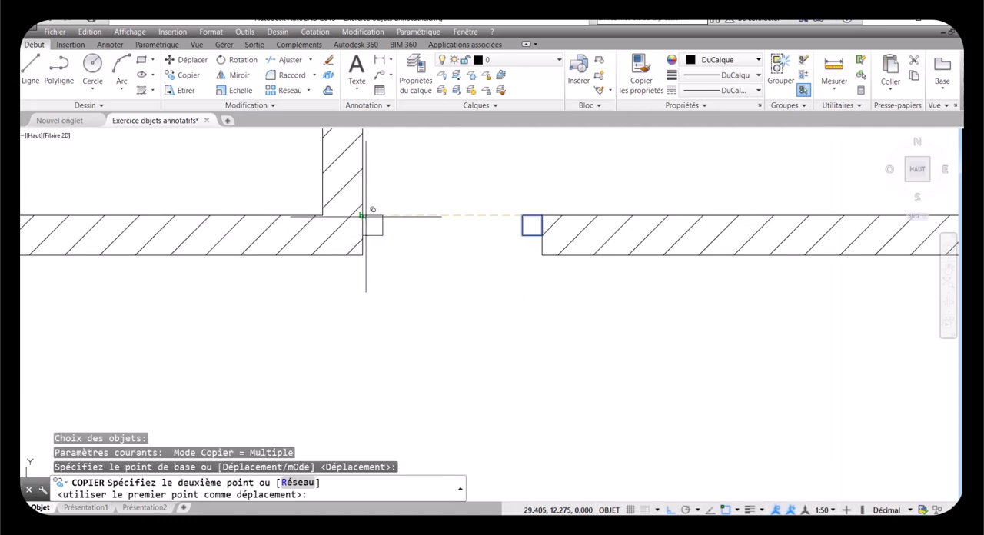
{"action": "left_click", "coordinate": [364, 216]}
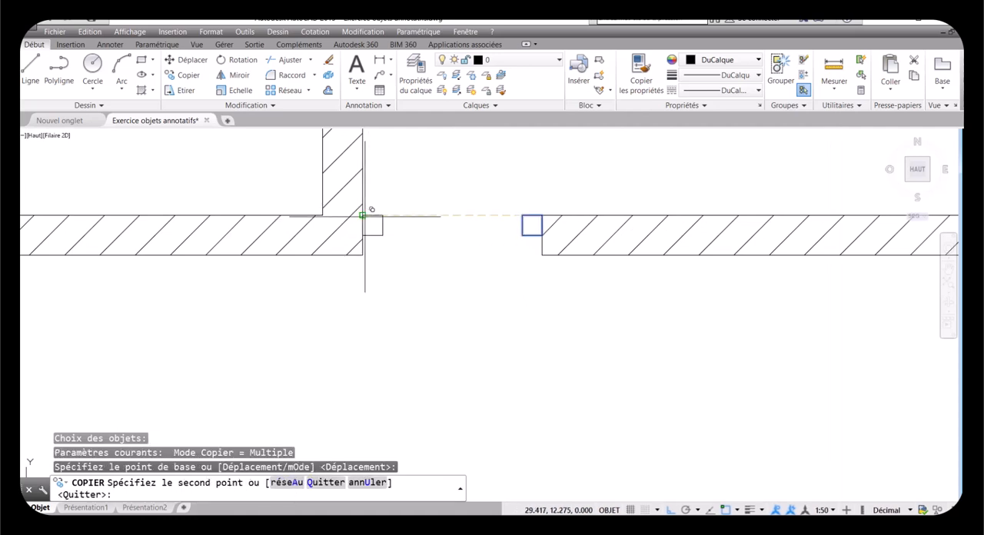
{"action": "right_click", "coordinate": [414, 227]}
{"action": "left_click", "coordinate": [423, 234]}
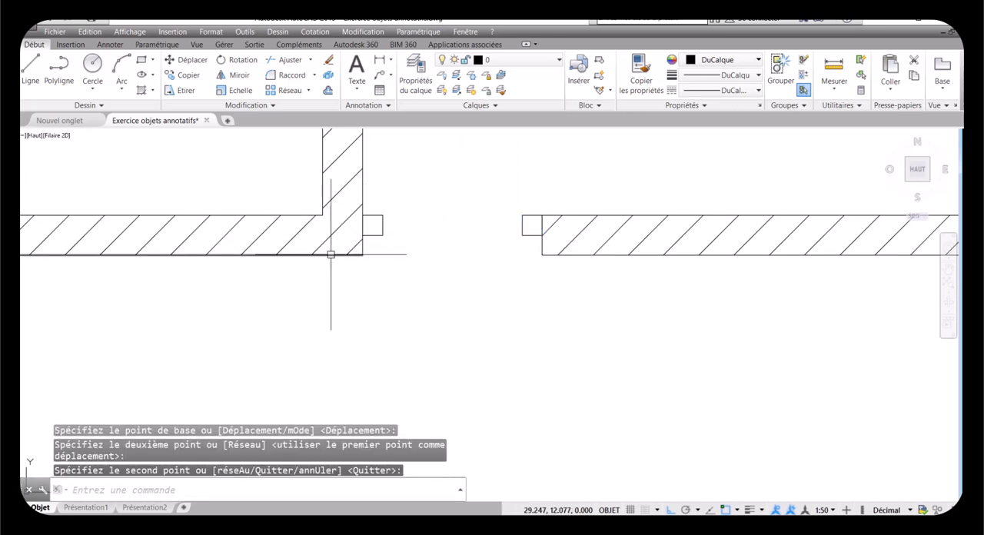
Step: Start the door leaf rectangle at the left jamb's upper right corner, sized by dimensions with a length of 0.04
{"action": "scroll", "coordinate": [330, 254], "scroll_direction": "down", "scroll_amount": 2}
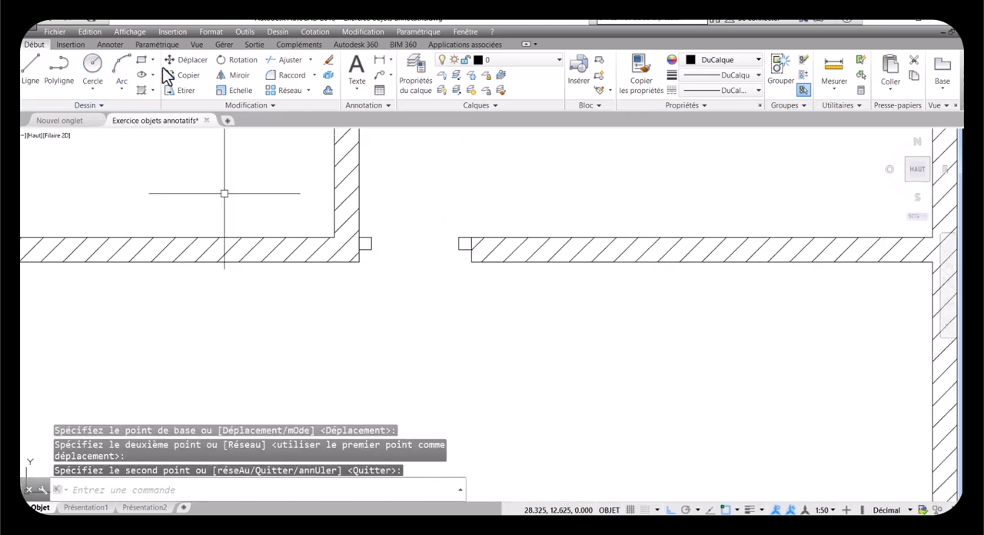
{"action": "left_click", "coordinate": [141, 60]}
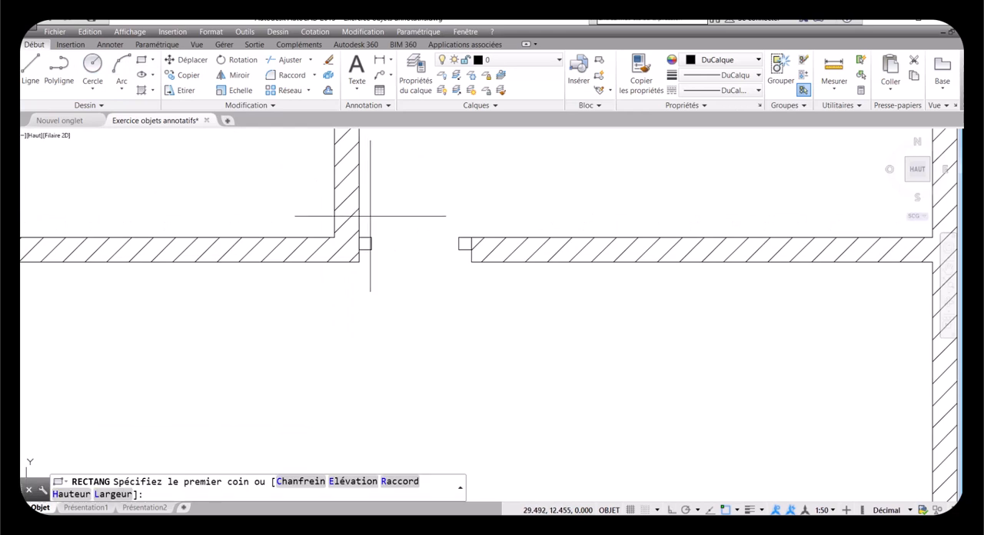
{"action": "left_click", "coordinate": [368, 239]}
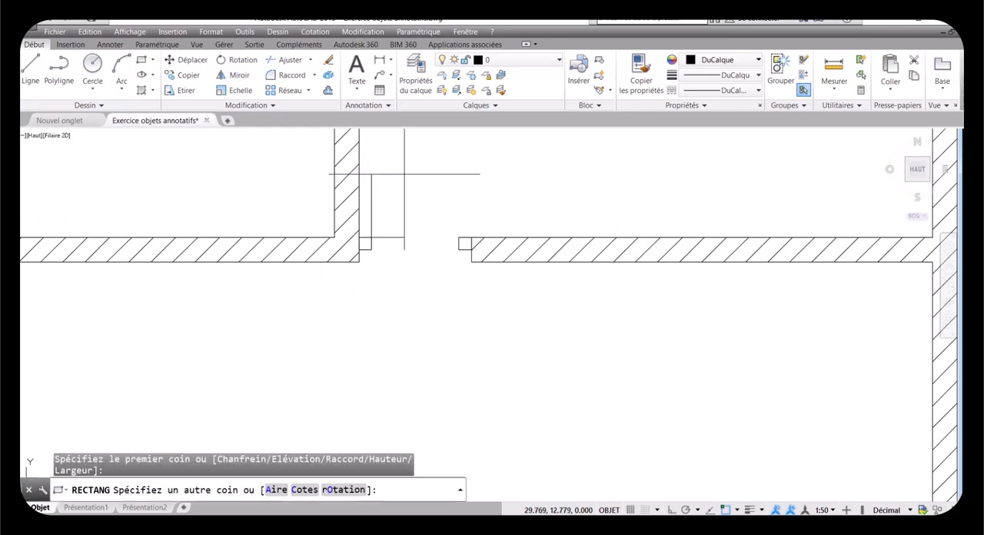
{"action": "left_click", "coordinate": [304, 489]}
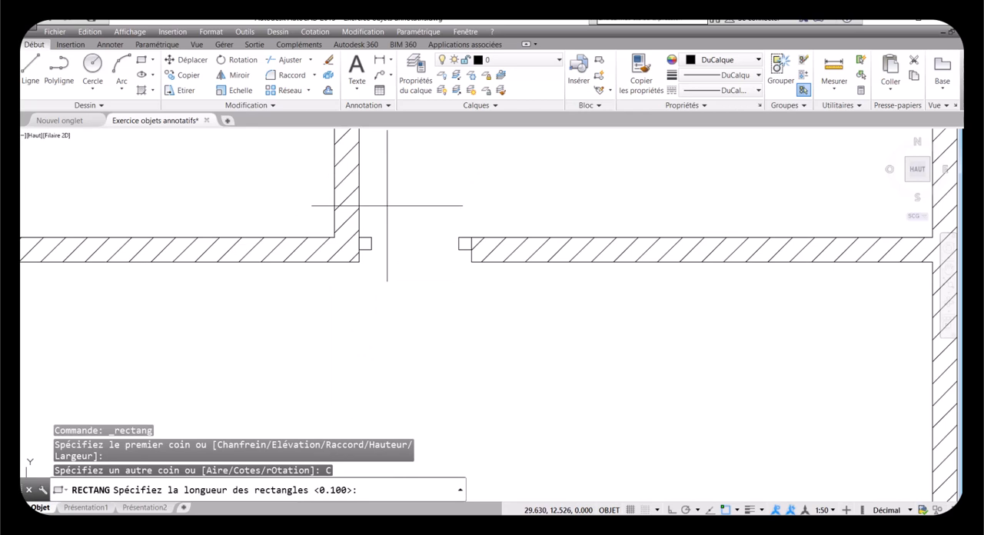
{"action": "type", "text": "0"}
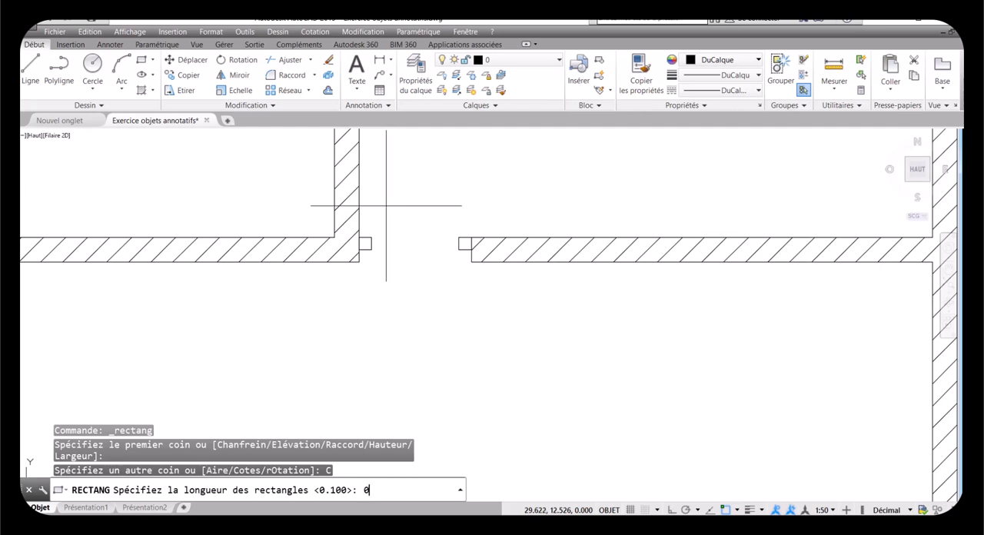
{"action": "type", "text": ".04"}
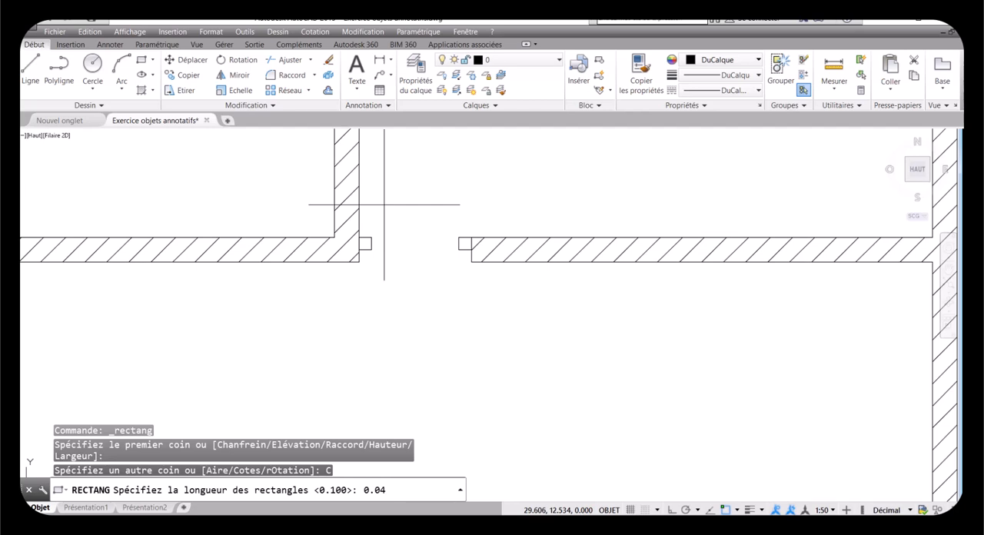
{"action": "key", "text": "Return"}
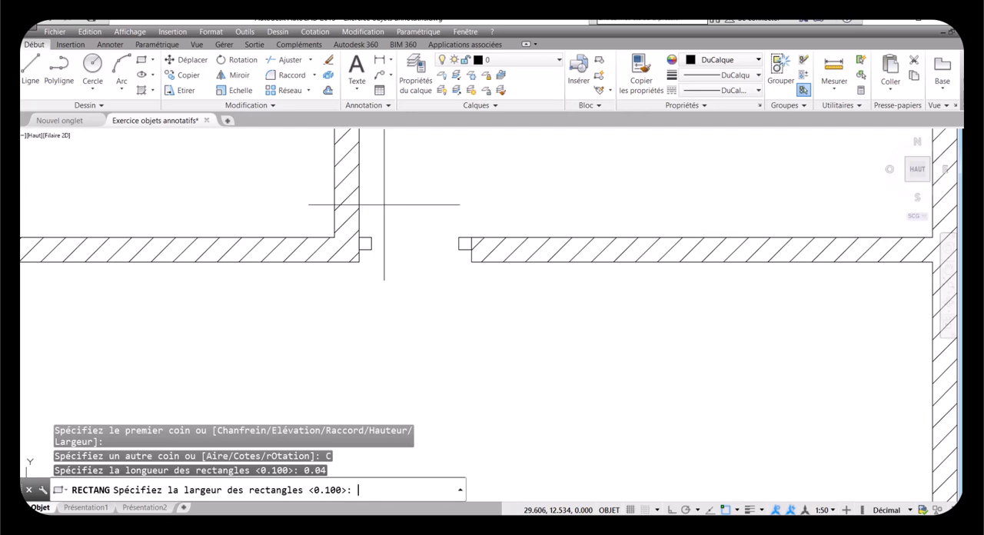
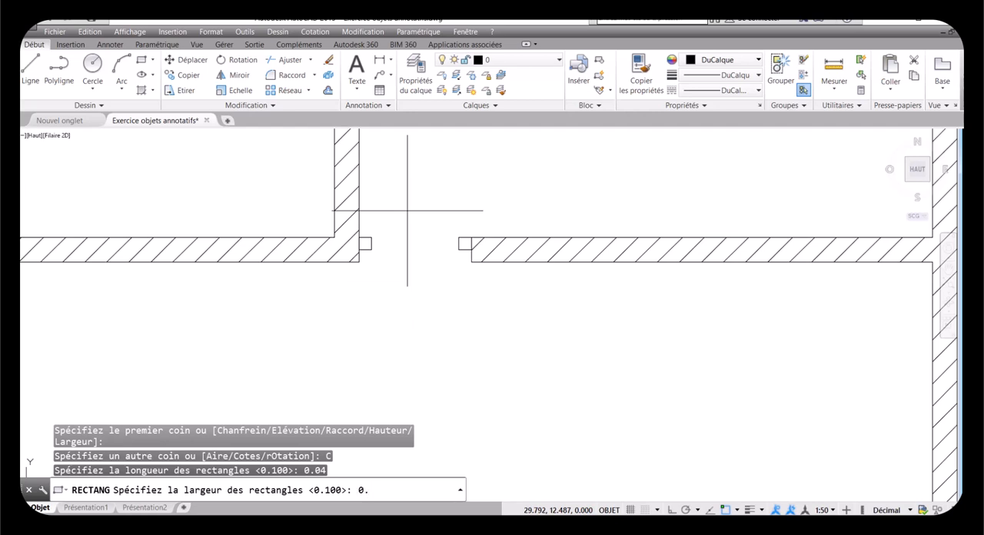
Step: Complete the door leaf rectangle upward with a width of 0.7 and draw its swing arc from the opposite jamb to the leaf's tip
{"action": "key", "text": "Return"}
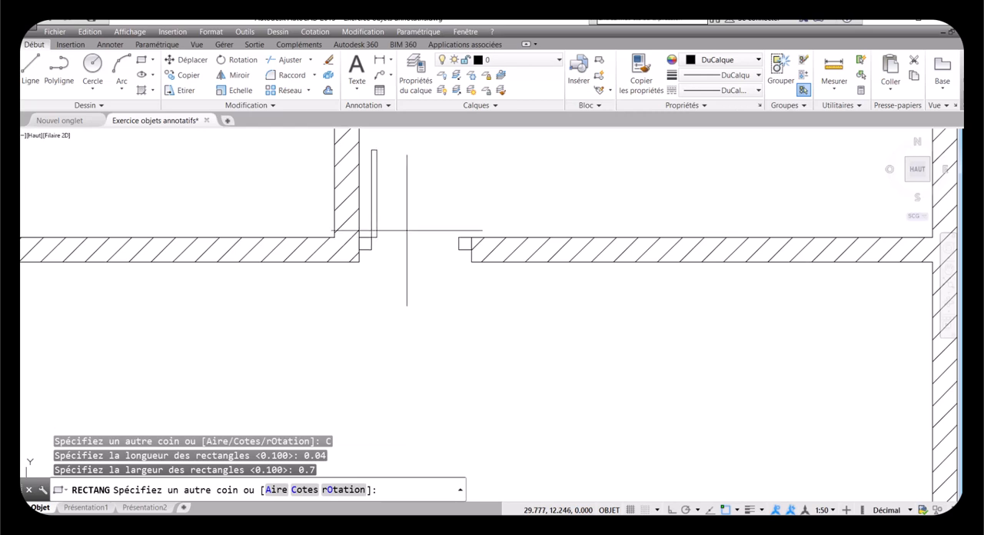
{"action": "left_click", "coordinate": [407, 177]}
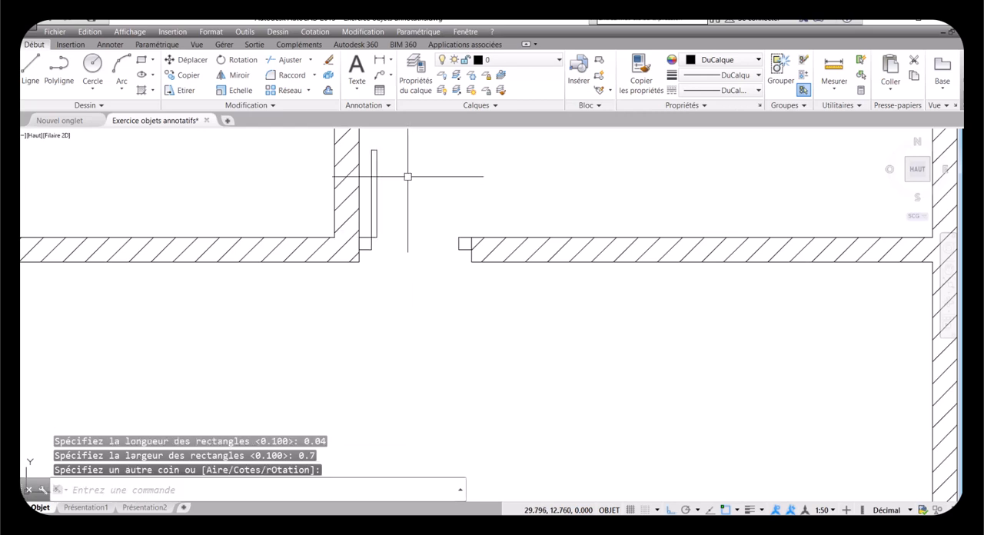
{"action": "left_click", "coordinate": [120, 90]}
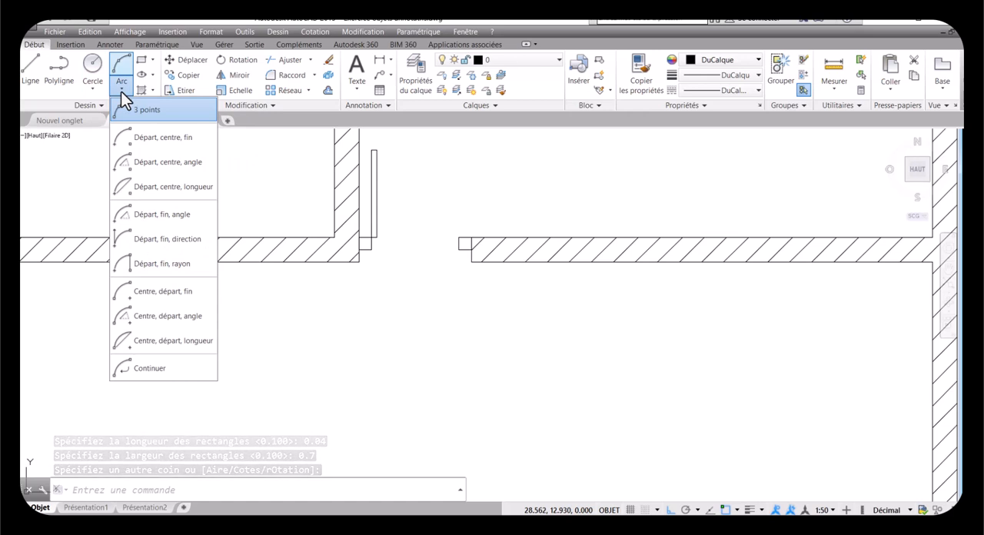
{"action": "left_click", "coordinate": [130, 139]}
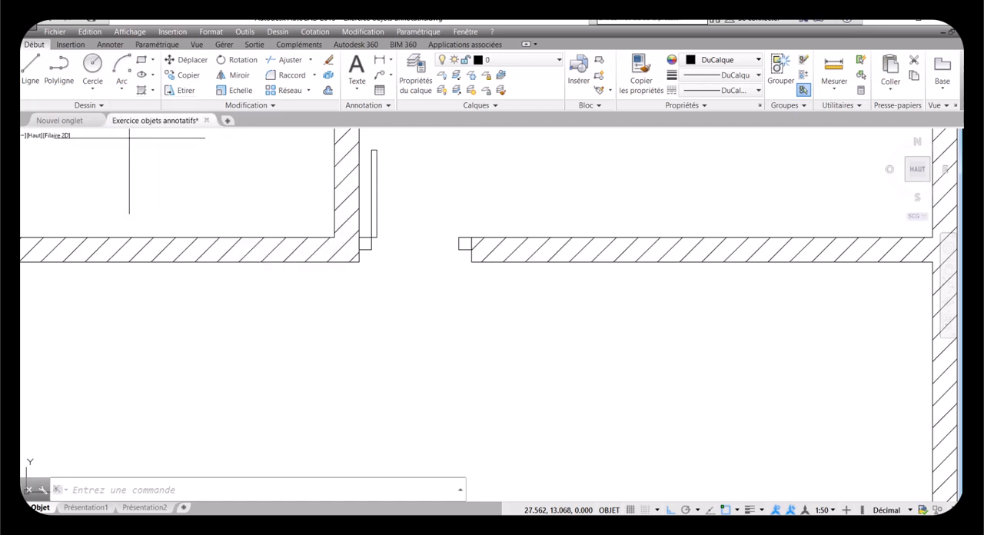
{"action": "left_click", "coordinate": [456, 238]}
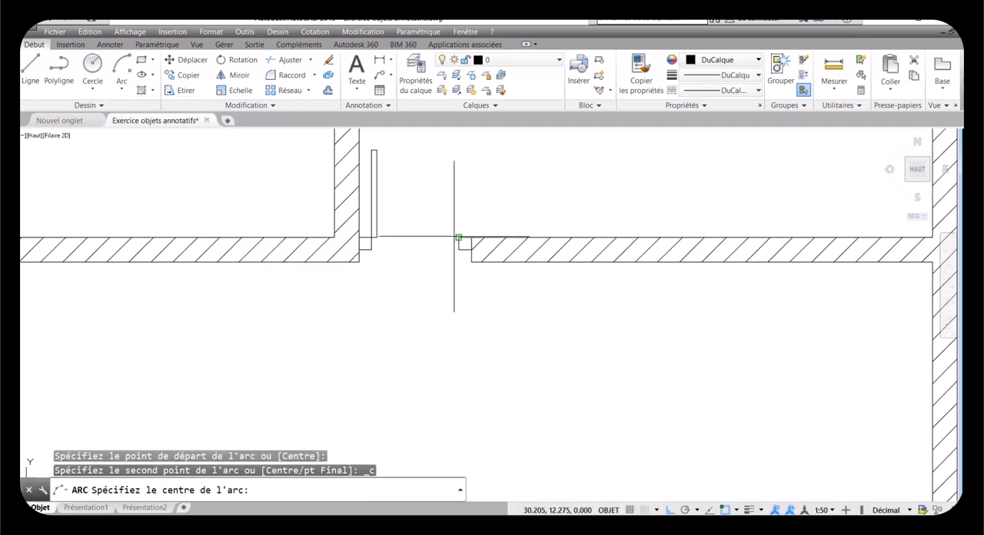
{"action": "left_click", "coordinate": [371, 237]}
{"action": "left_click", "coordinate": [373, 149]}
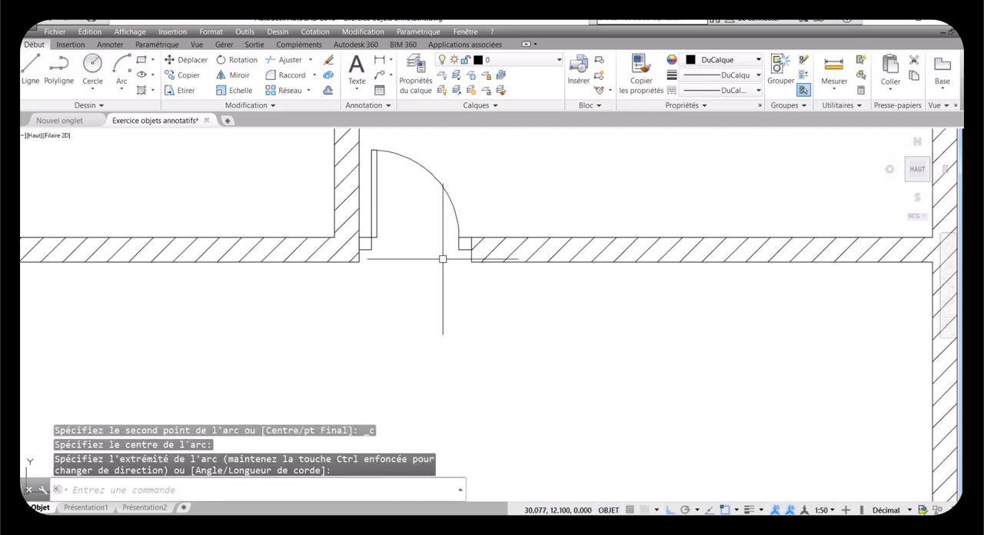
Step: Add a linear dimension across the left door jamb's width, placed just below the wall
{"action": "scroll", "coordinate": [374, 254], "scroll_direction": "up", "scroll_amount": 6}
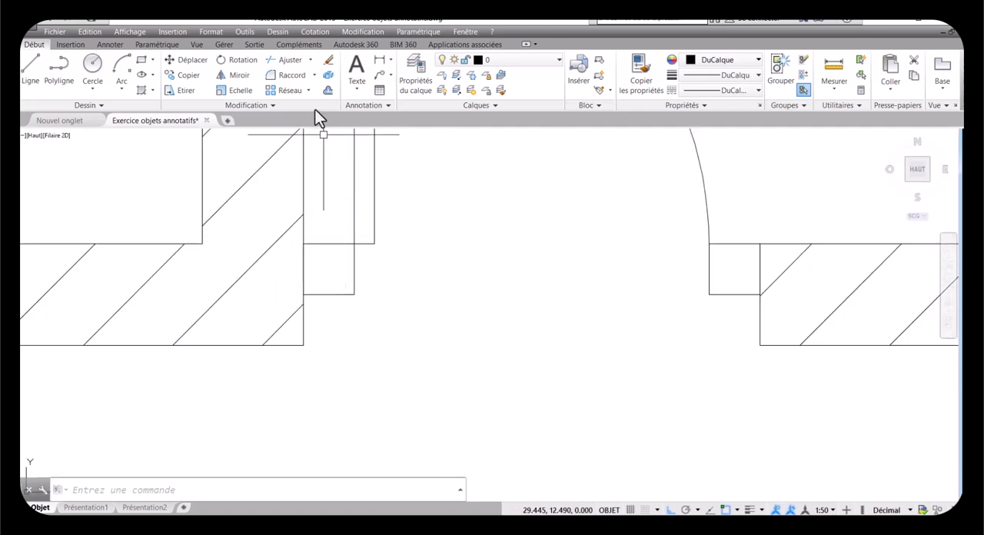
{"action": "left_click", "coordinate": [379, 61]}
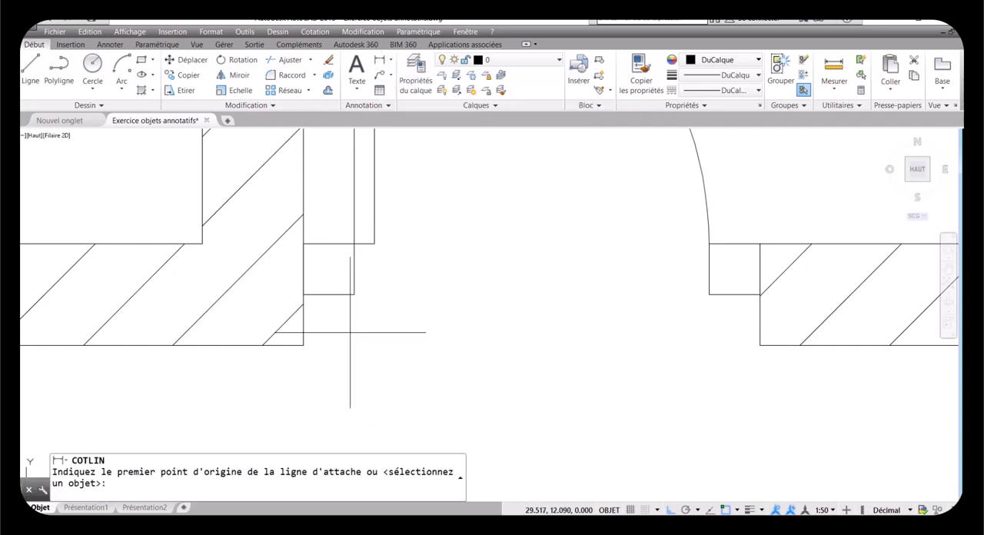
{"action": "left_click", "coordinate": [303, 294]}
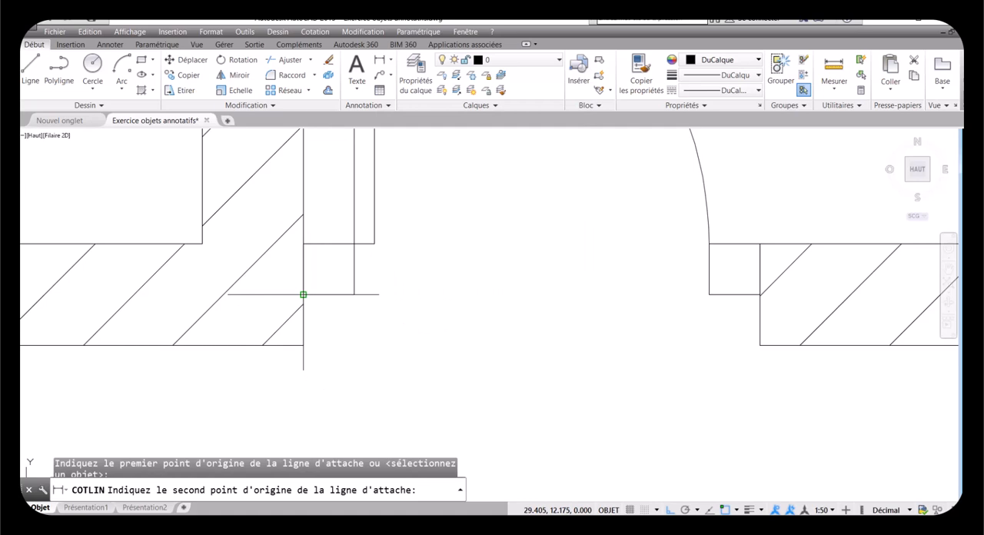
{"action": "left_click", "coordinate": [354, 294]}
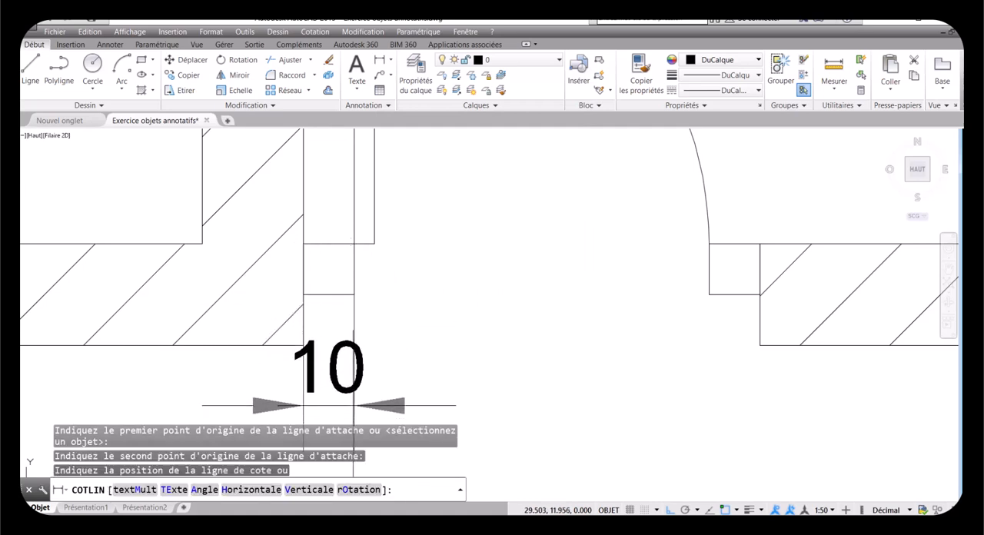
{"action": "left_click", "coordinate": [353, 405]}
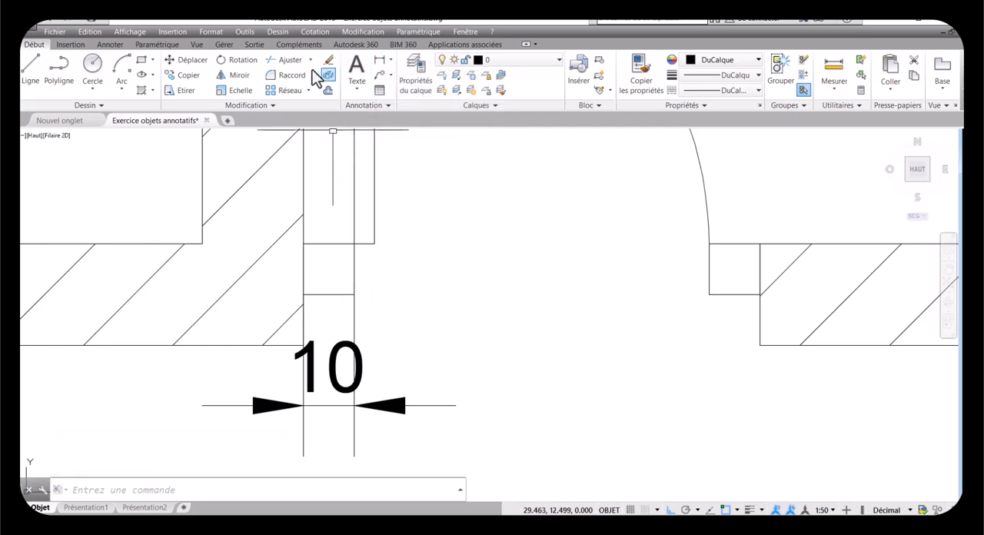
Step: Continue the dimension chain across the door leaf's thickness, the remaining opening and the right jamb
{"action": "left_click", "coordinate": [110, 45]}
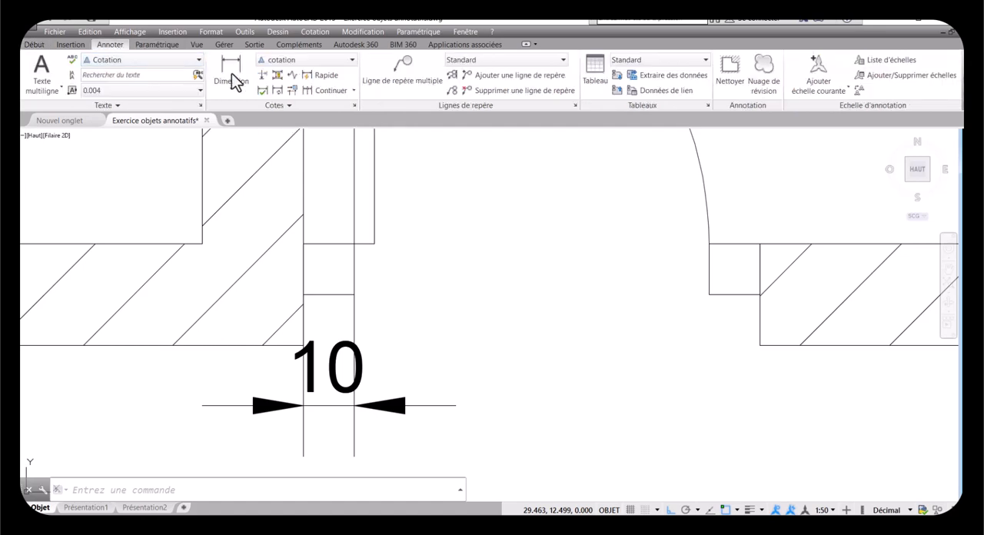
{"action": "left_click", "coordinate": [315, 90]}
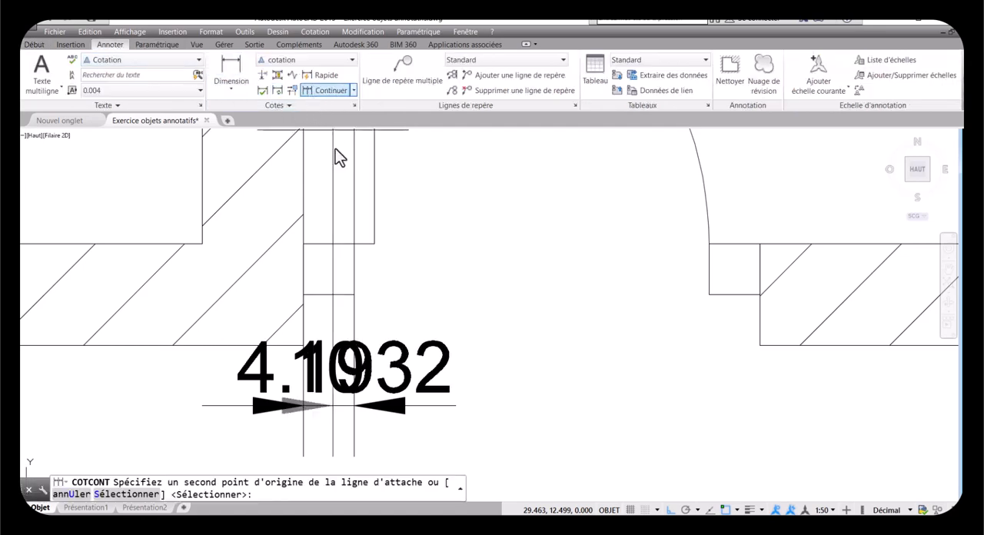
{"action": "left_click", "coordinate": [373, 244]}
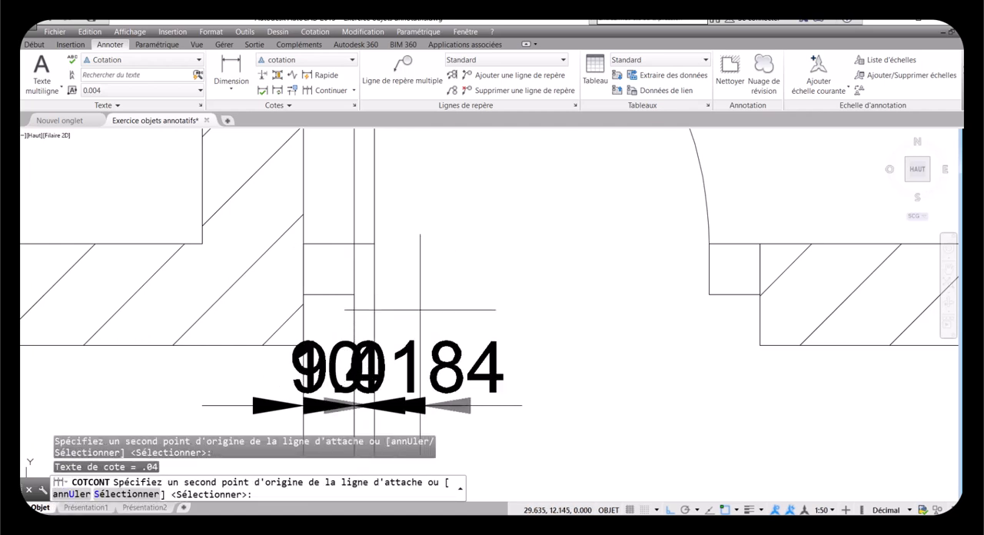
{"action": "left_click", "coordinate": [708, 294]}
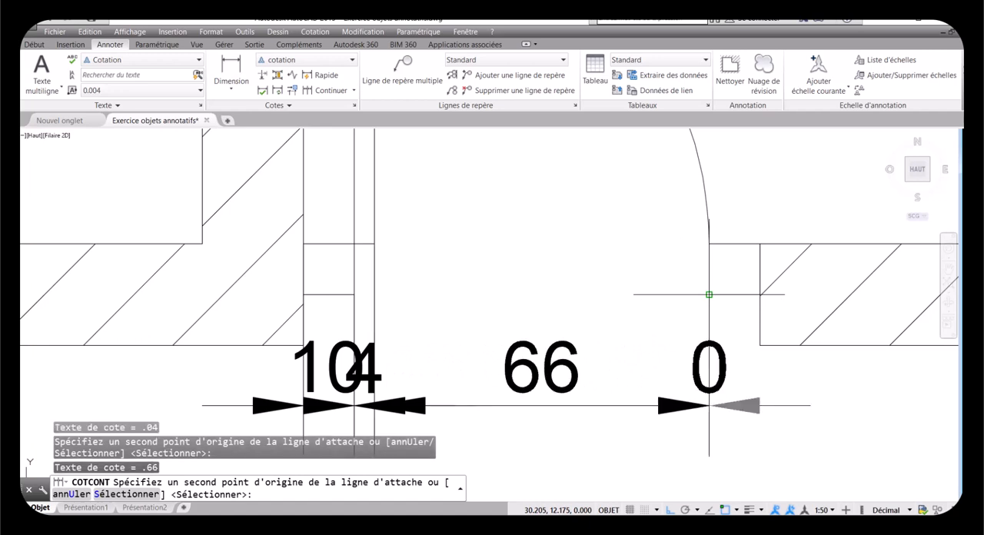
{"action": "left_click", "coordinate": [760, 295]}
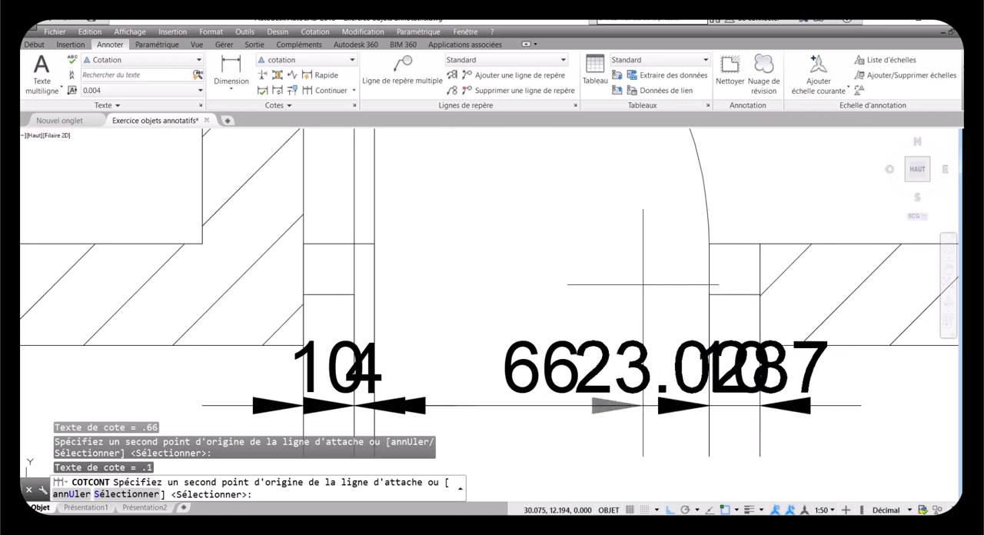
{"action": "key", "text": "Return"}
{"action": "scroll", "coordinate": [518, 294], "scroll_direction": "down", "scroll_amount": 2}
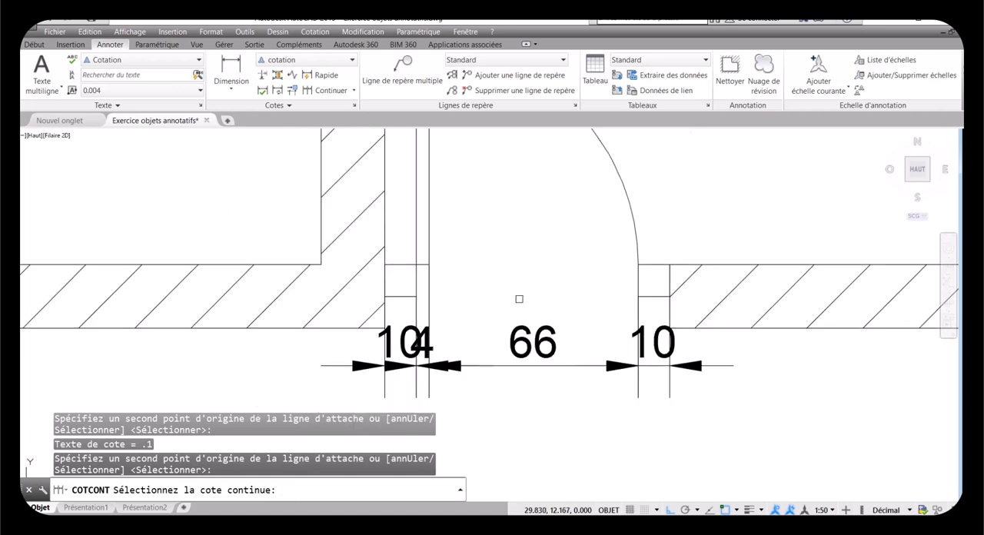
{"action": "scroll", "coordinate": [460, 372], "scroll_direction": "up", "scroll_amount": 4}
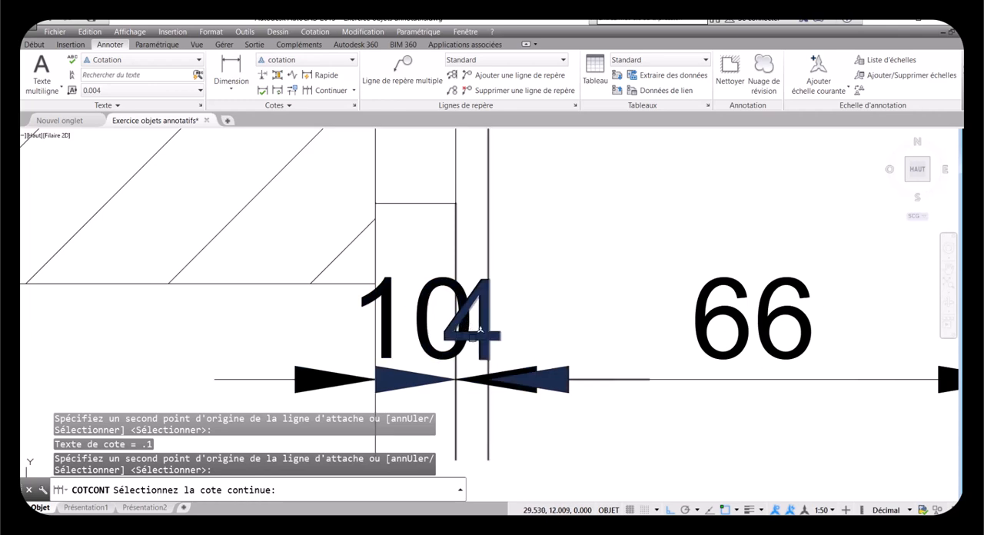
{"action": "key", "text": "Escape"}
Step: Reduce the annotation scale in stages to 1:40, 1:30 and finally 1:20 for the door dimensions
{"action": "scroll", "coordinate": [472, 352], "scroll_direction": "down", "scroll_amount": 4}
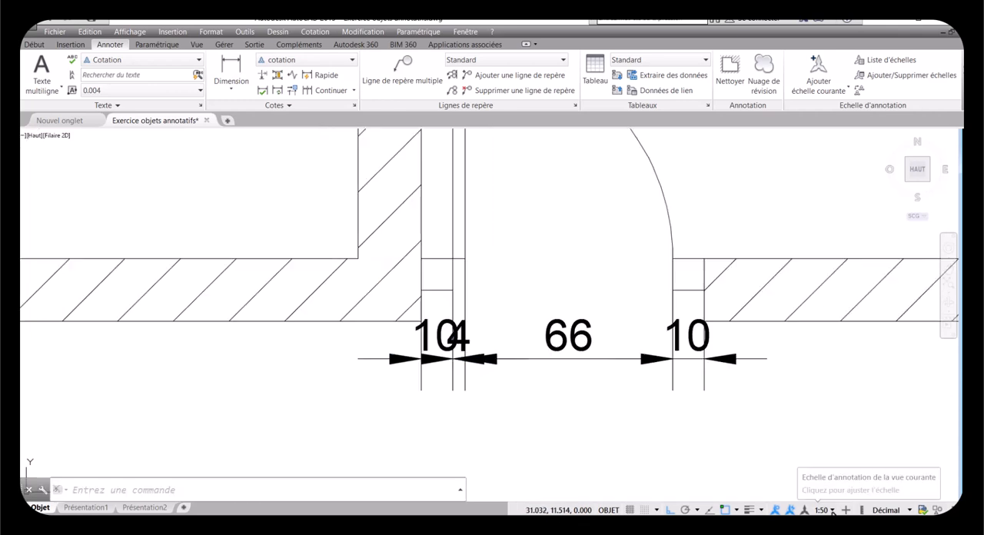
{"action": "left_click", "coordinate": [824, 510]}
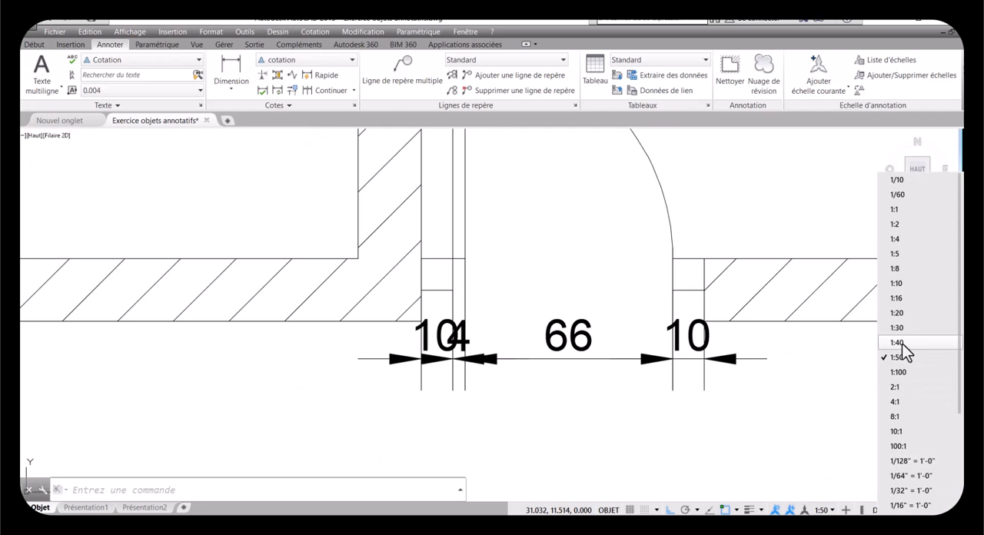
{"action": "left_click", "coordinate": [901, 343]}
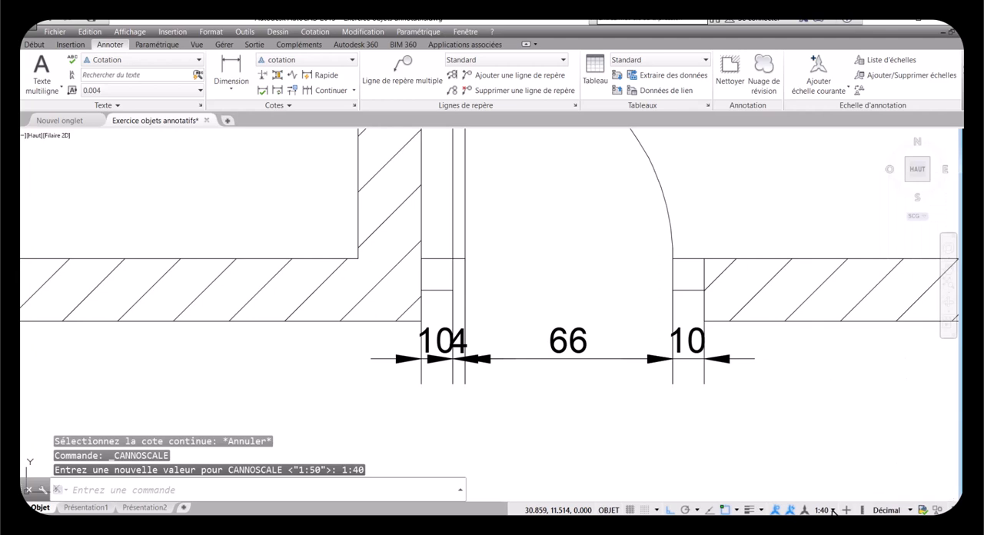
{"action": "left_click", "coordinate": [832, 510]}
{"action": "left_click", "coordinate": [909, 330]}
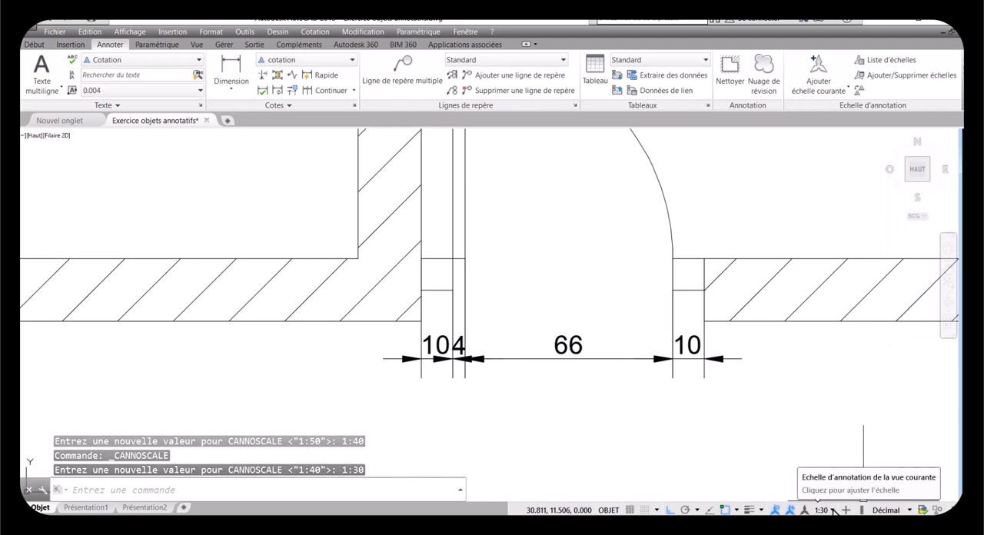
{"action": "left_click", "coordinate": [832, 509]}
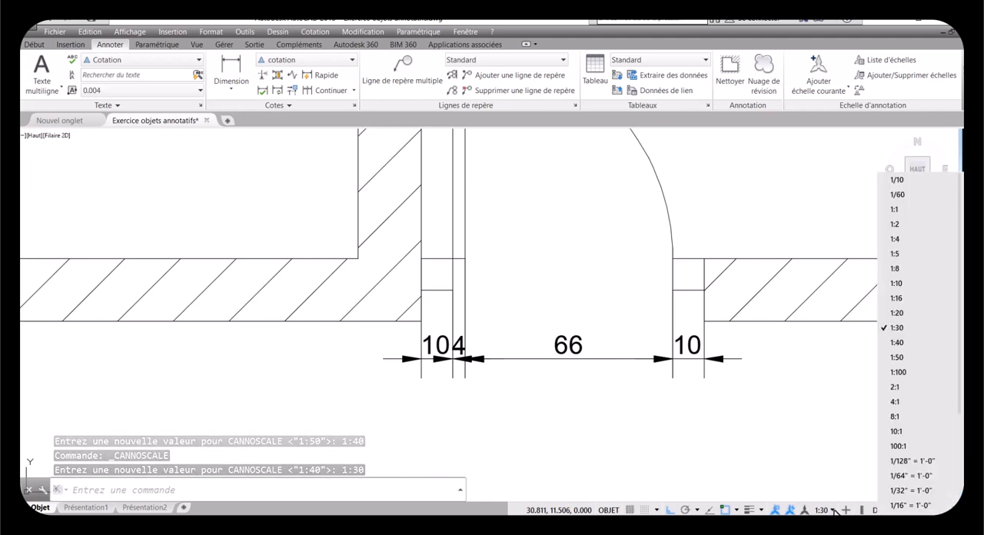
{"action": "left_click", "coordinate": [896, 312]}
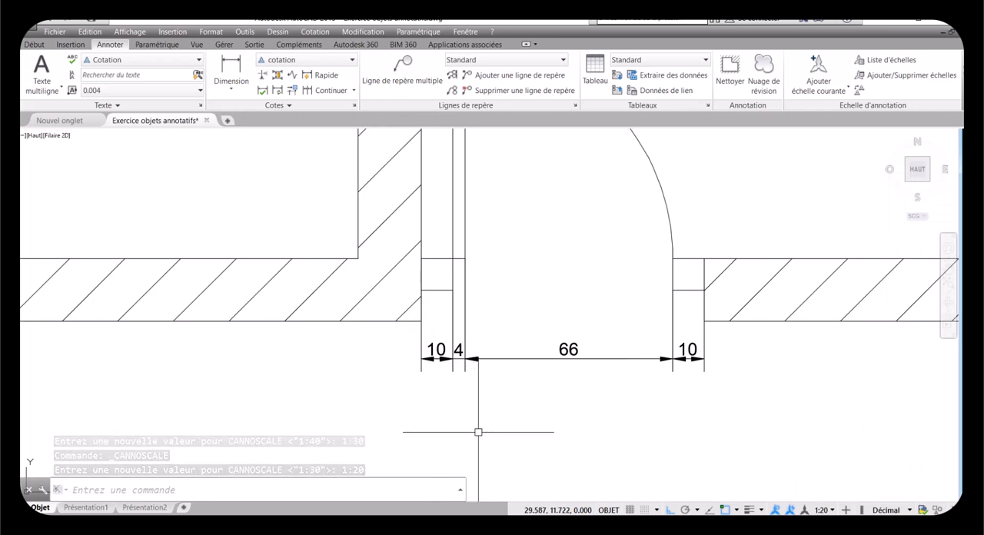
Step: Examine the size of the Chambre label and the lower wall's dimensions at the 1:20 annotation scale
{"action": "scroll", "coordinate": [679, 367], "scroll_direction": "down", "scroll_amount": 4}
{"action": "scroll", "coordinate": [678, 367], "scroll_direction": "down", "scroll_amount": 3}
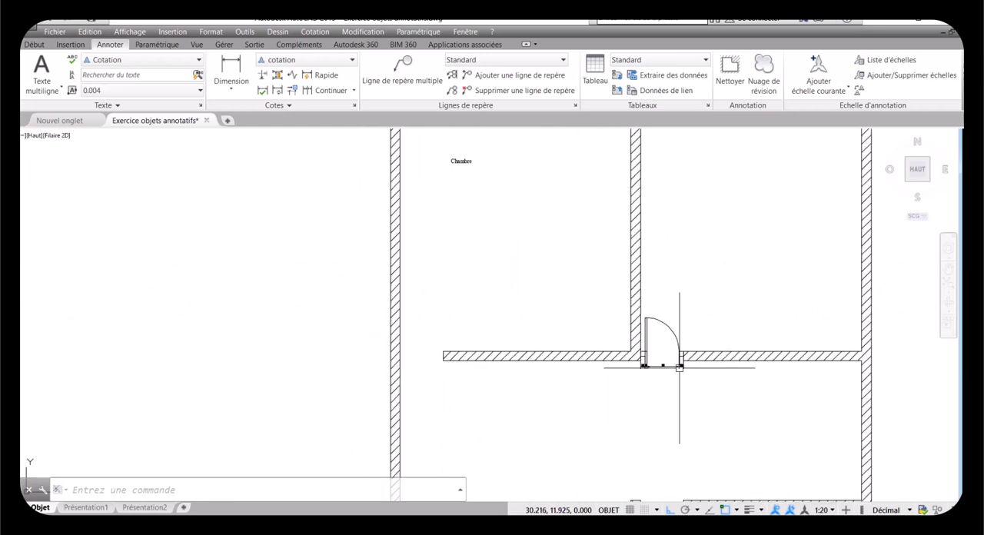
{"action": "scroll", "coordinate": [679, 367], "scroll_direction": "down", "scroll_amount": 2}
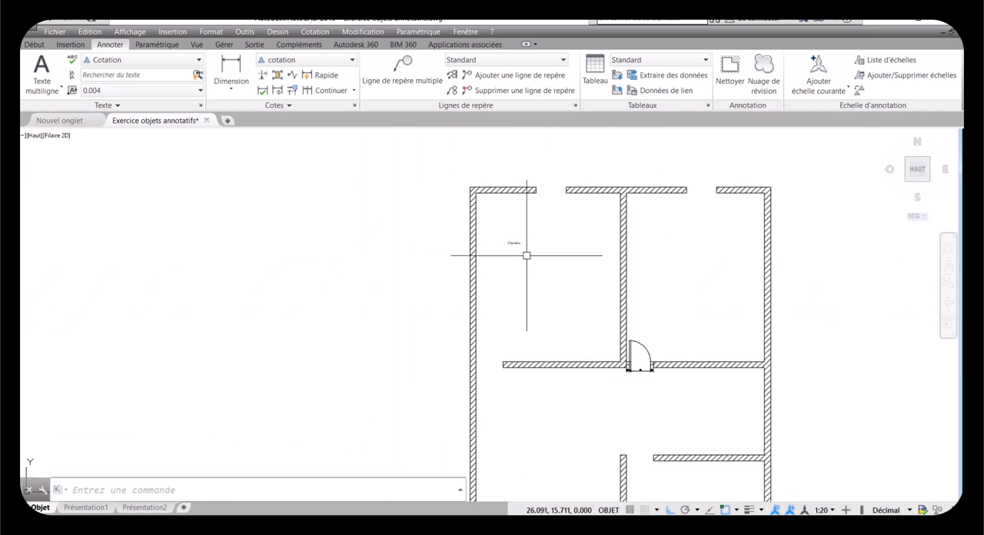
{"action": "scroll", "coordinate": [526, 255], "scroll_direction": "up", "scroll_amount": 4}
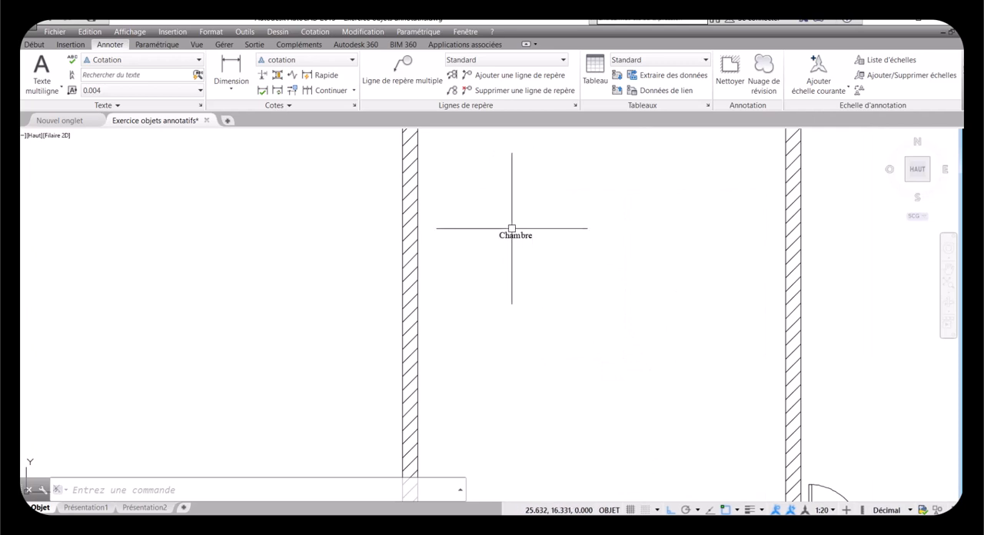
{"action": "scroll", "coordinate": [521, 236], "scroll_direction": "down", "scroll_amount": 4}
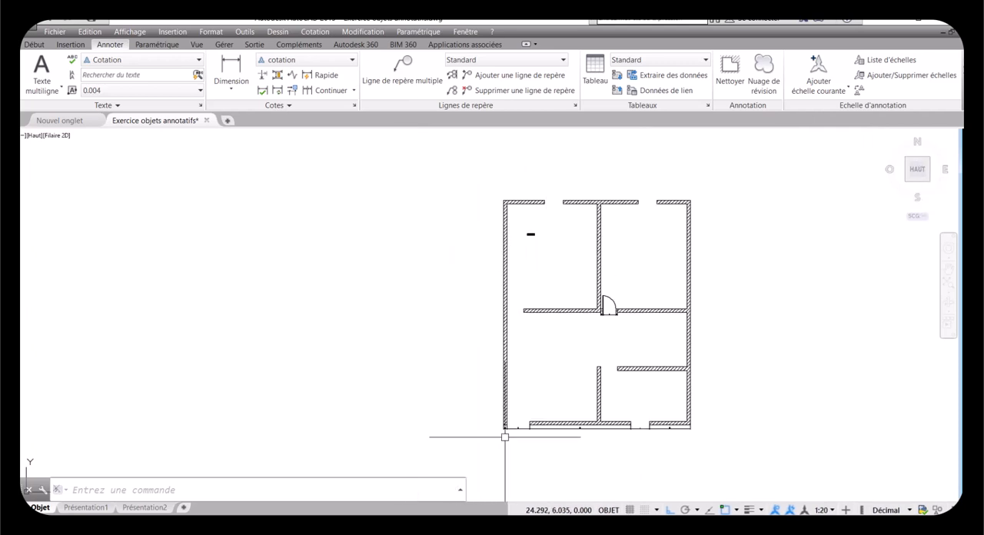
{"action": "scroll", "coordinate": [505, 437], "scroll_direction": "up", "scroll_amount": 5}
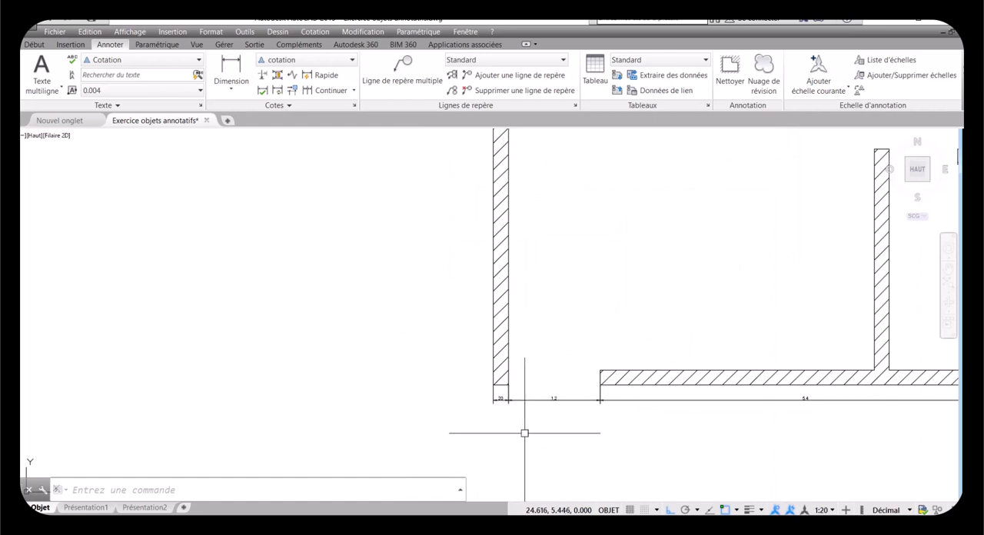
{"action": "left_click", "coordinate": [821, 510]}
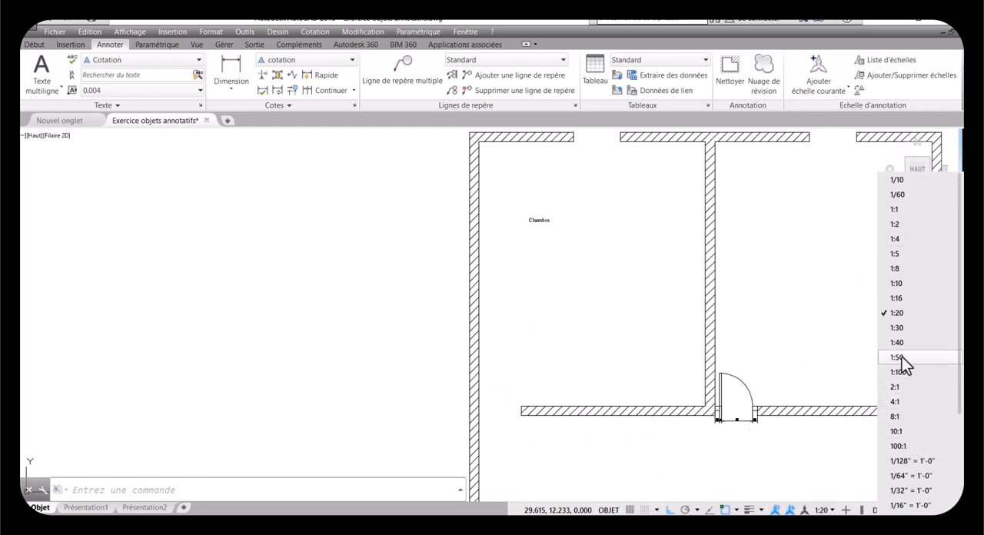
{"action": "left_click", "coordinate": [641, 342]}
{"action": "left_click", "coordinate": [604, 332]}
{"action": "left_click", "coordinate": [577, 320]}
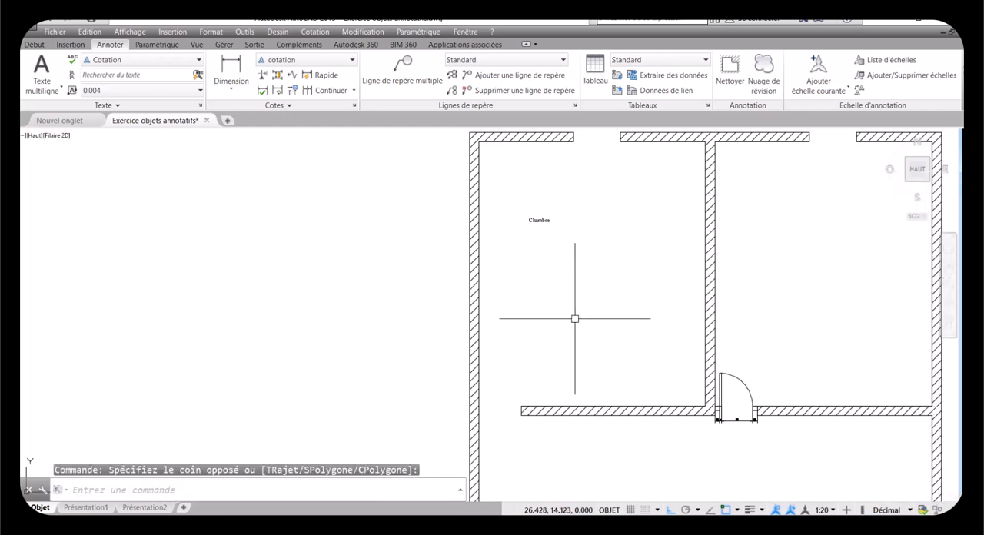
Step: Switch the automatic adding of annotation scales to annotative objects off, back on, and off again
{"action": "left_click", "coordinate": [790, 510]}
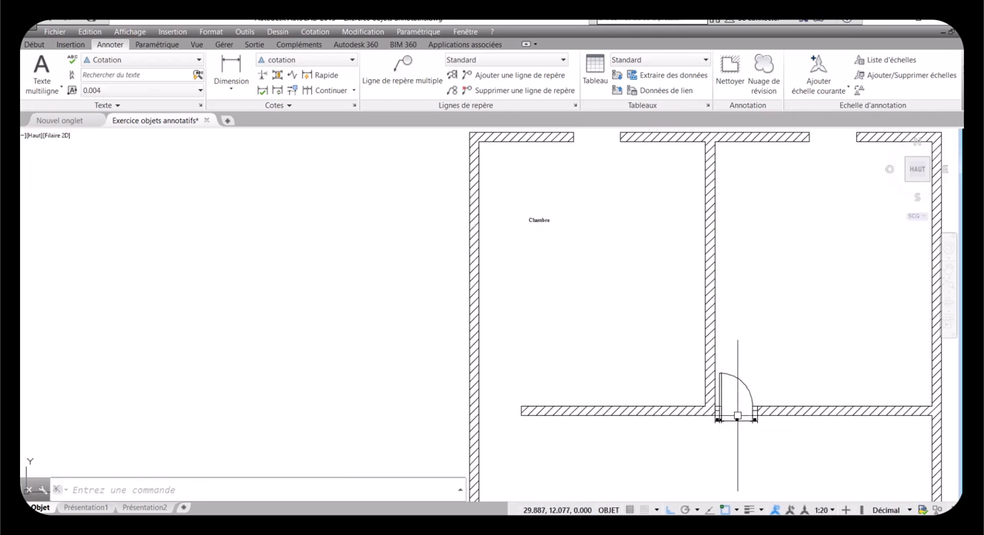
{"action": "scroll", "coordinate": [797, 494], "scroll_direction": "up", "scroll_amount": 2}
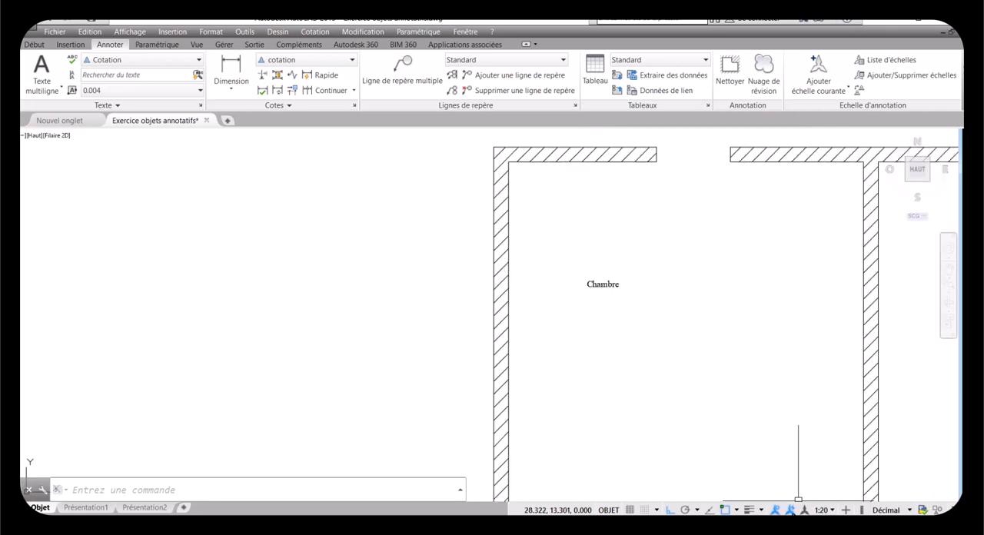
{"action": "left_click", "coordinate": [789, 509]}
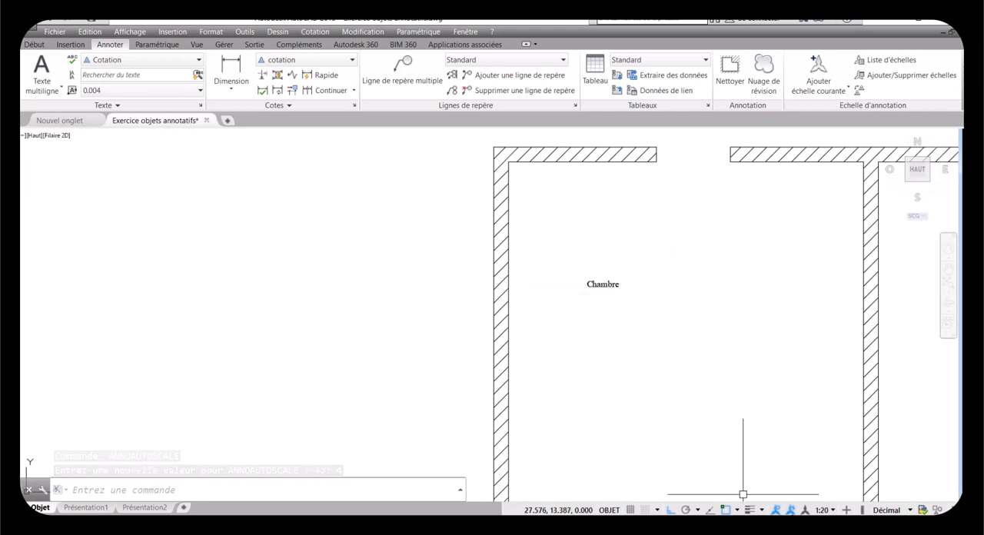
{"action": "left_click", "coordinate": [789, 510]}
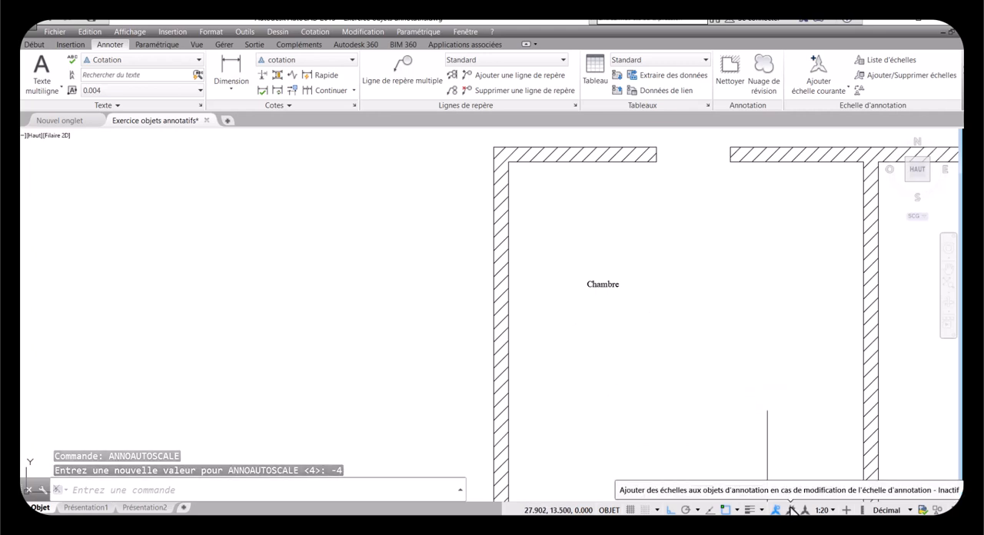
Step: Remove the 1:100, 1:20, 1:30 and 1:40 annotation scales from the Chambre label, keeping only 1:50
{"action": "left_click", "coordinate": [601, 283]}
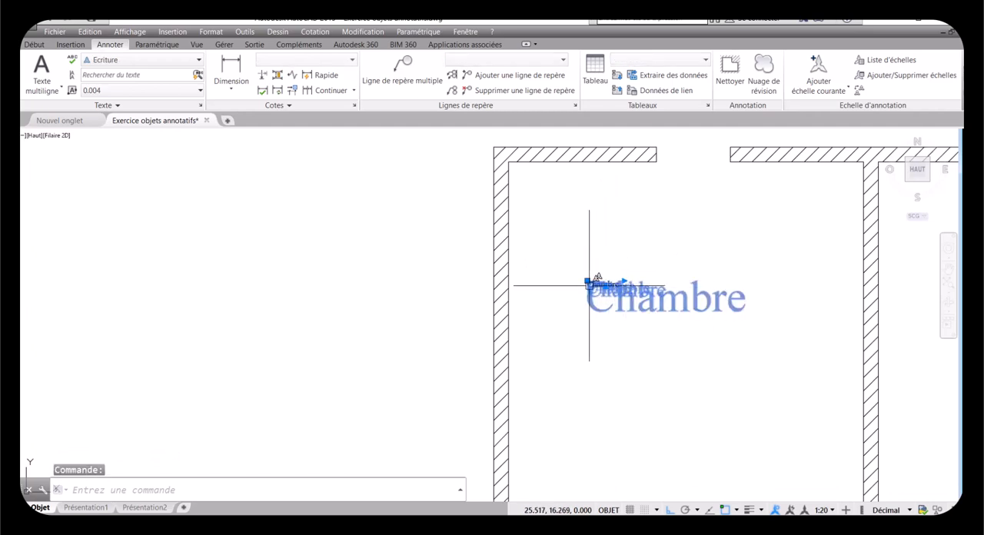
{"action": "right_click", "coordinate": [590, 287]}
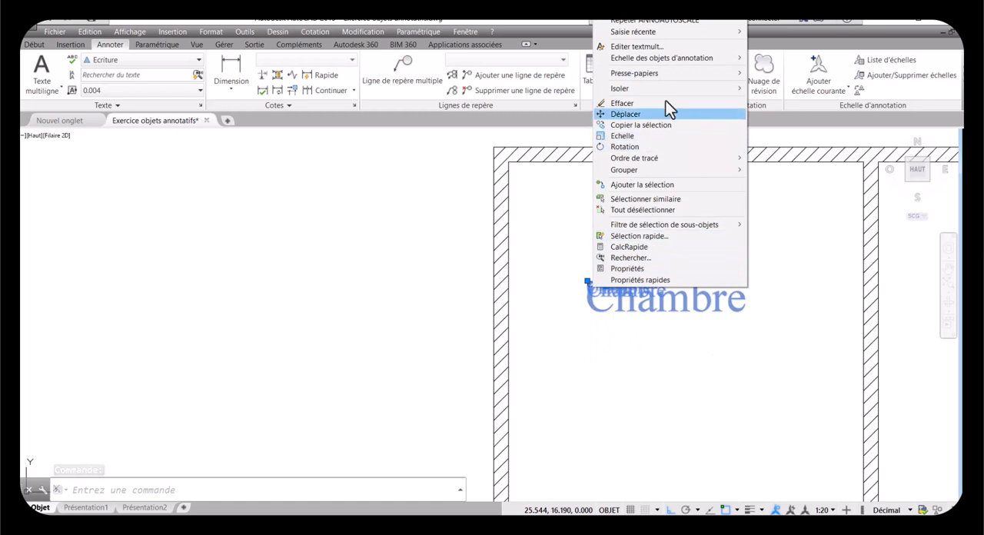
{"action": "mouse_move", "coordinate": [668, 55]}
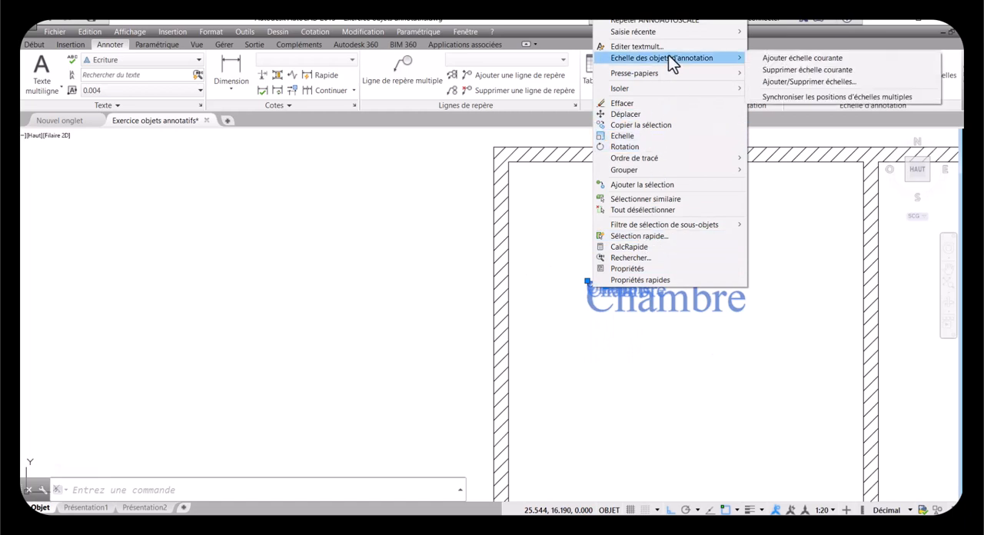
{"action": "left_click", "coordinate": [780, 82]}
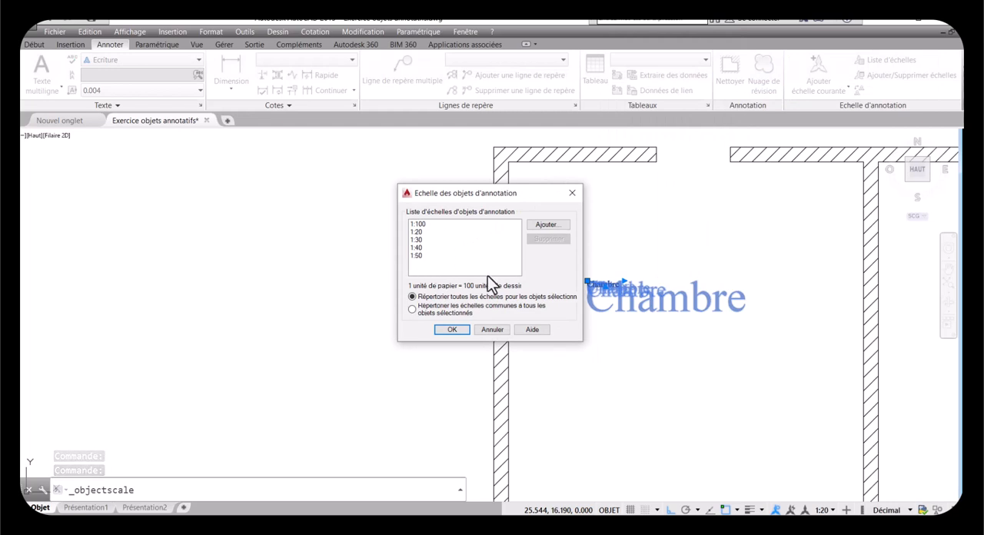
{"action": "left_click", "coordinate": [419, 247]}
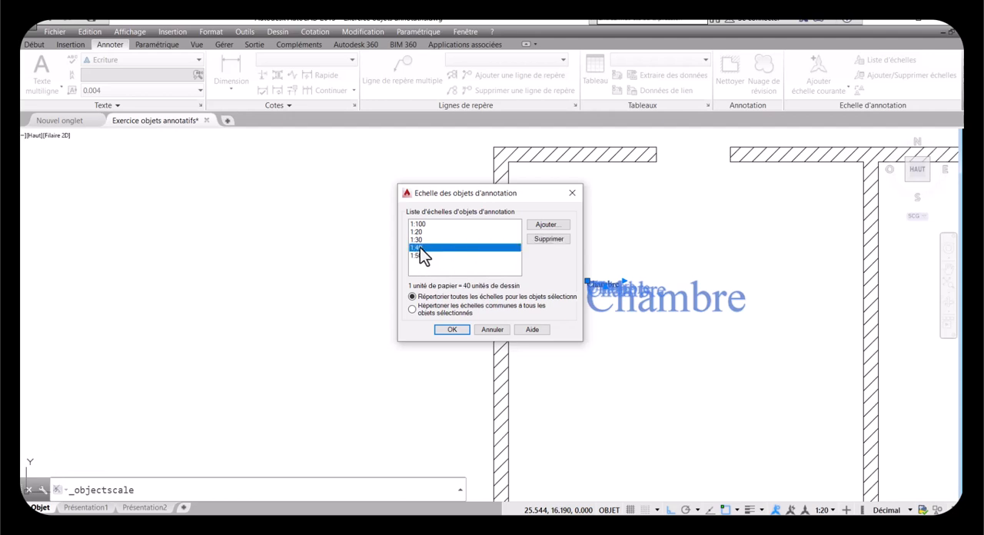
{"action": "left_click_drag", "start_coordinate": [419, 242], "coordinate": [468, 215]}
{"action": "left_click", "coordinate": [546, 239]}
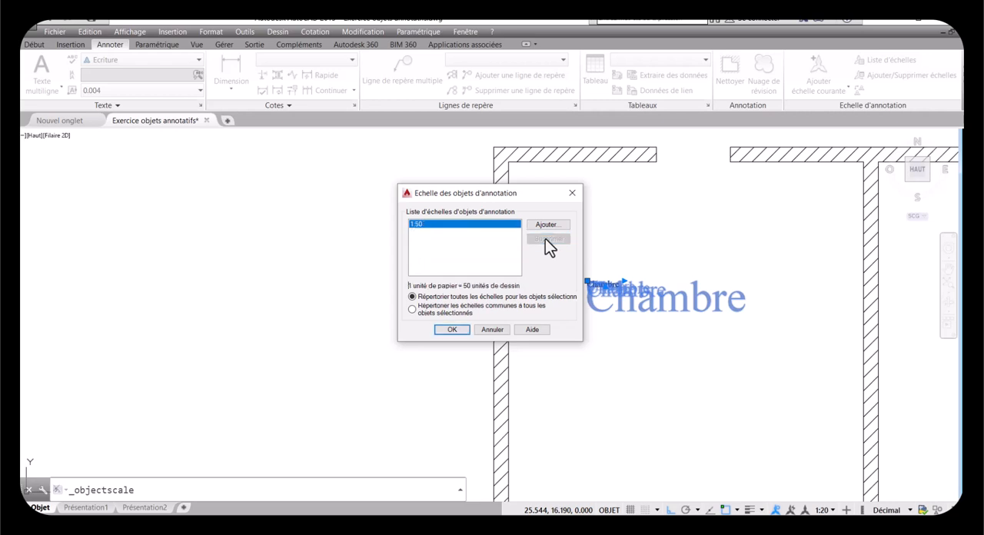
{"action": "left_click", "coordinate": [452, 329]}
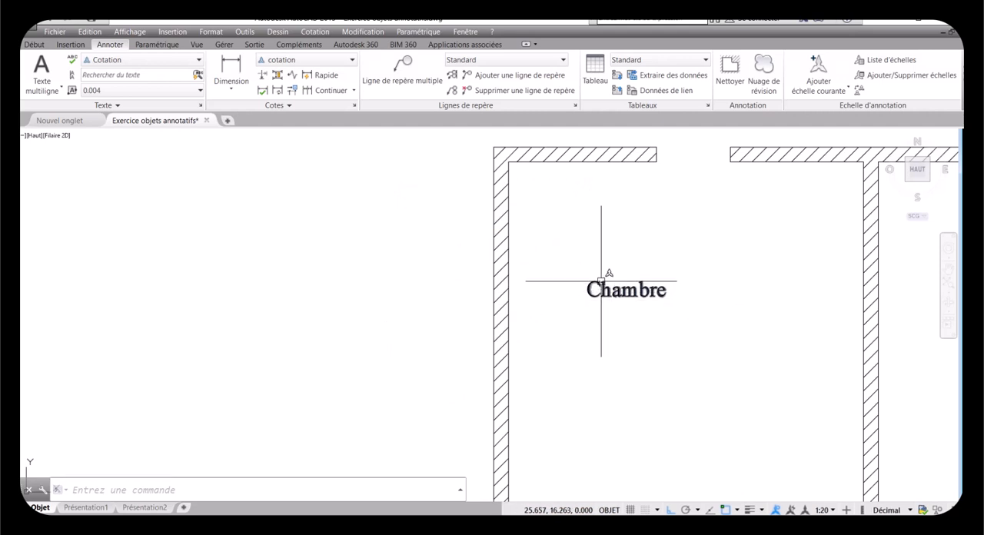
Step: Remove the 1:20, 1:30 and 1:40 annotation scales from the lower wall's dimension chain, keeping only 1:50
{"action": "scroll", "coordinate": [601, 280], "scroll_direction": "down", "scroll_amount": 5}
{"action": "scroll", "coordinate": [601, 281], "scroll_direction": "down", "scroll_amount": 4}
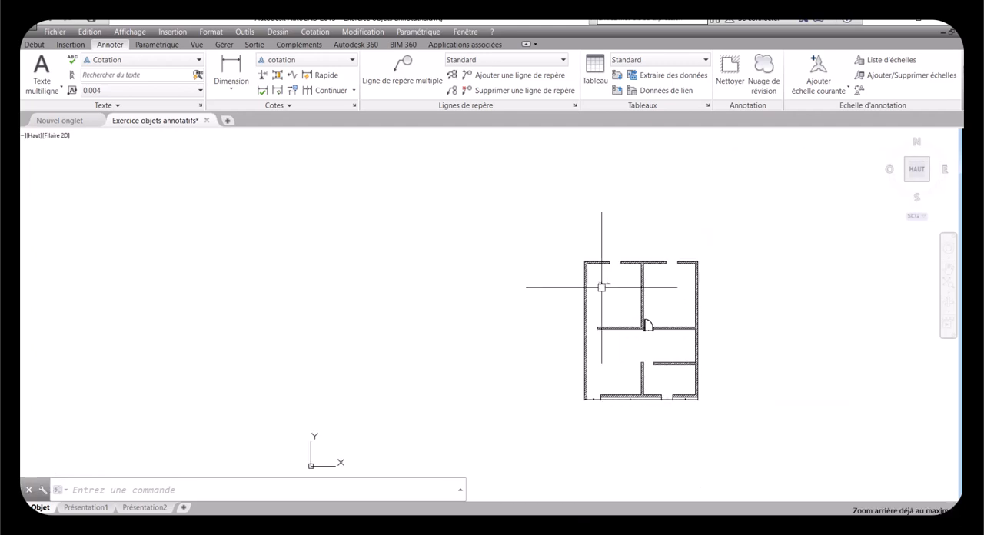
{"action": "scroll", "coordinate": [593, 400], "scroll_direction": "up", "scroll_amount": 5}
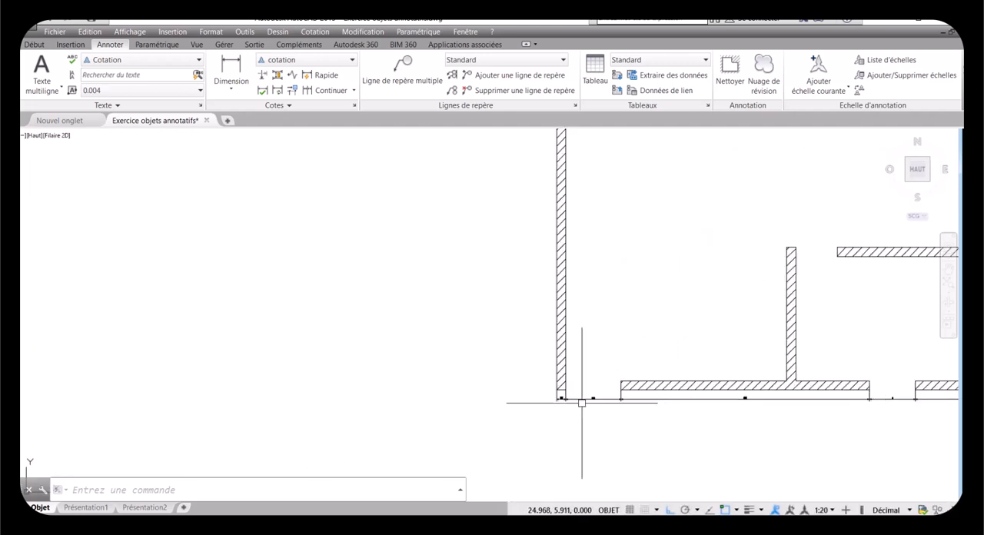
{"action": "scroll", "coordinate": [581, 398], "scroll_direction": "down", "scroll_amount": 3}
{"action": "scroll", "coordinate": [688, 400], "scroll_direction": "up", "scroll_amount": 4}
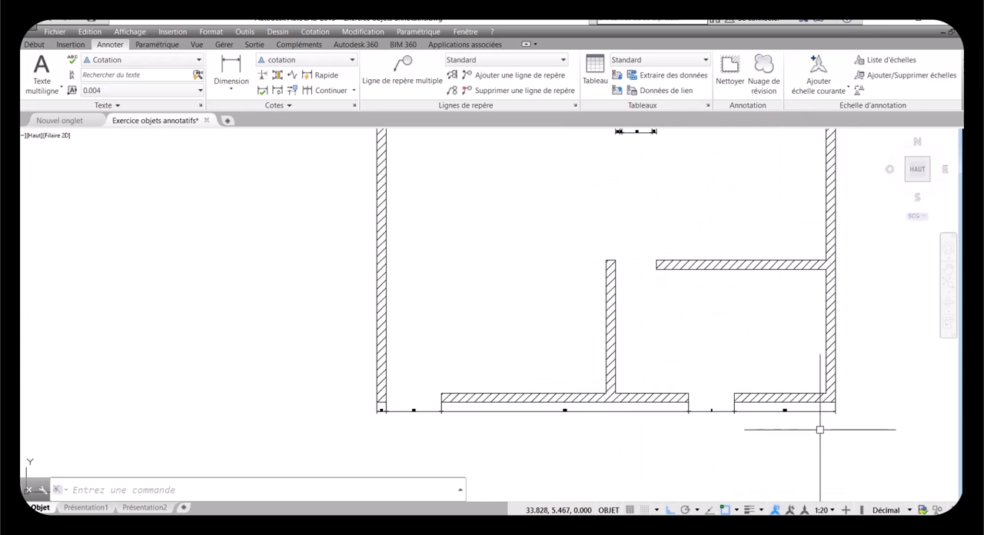
{"action": "left_click", "coordinate": [852, 425]}
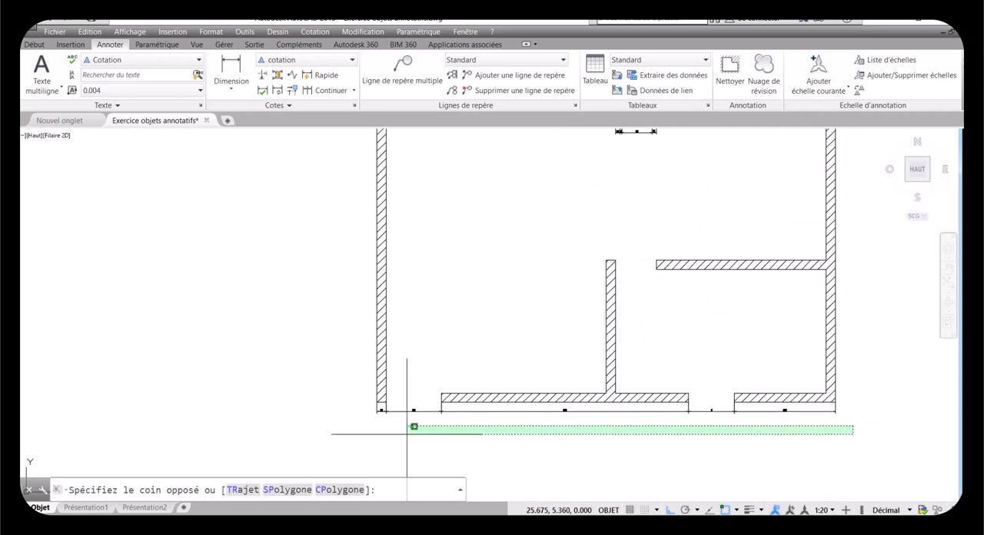
{"action": "left_click", "coordinate": [351, 414]}
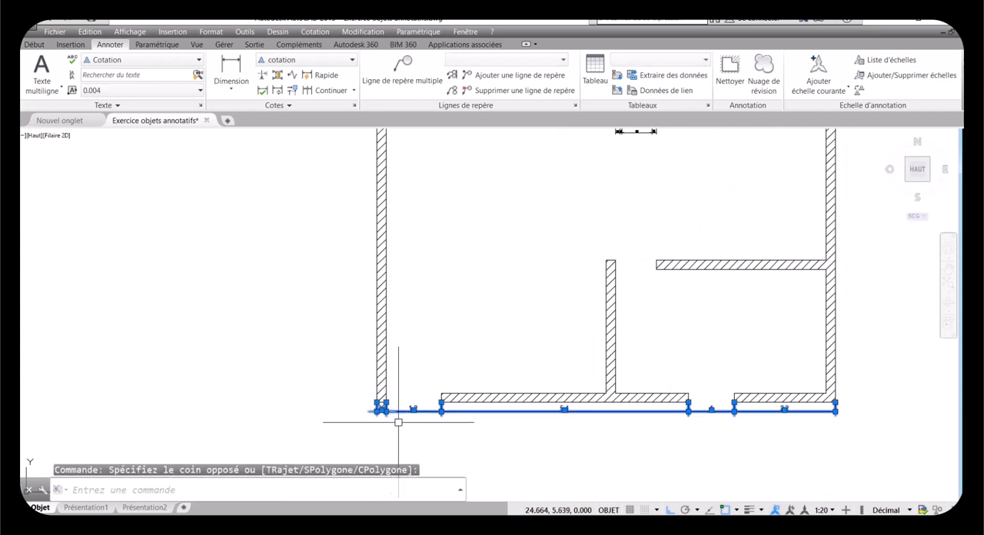
{"action": "right_click", "coordinate": [384, 409]}
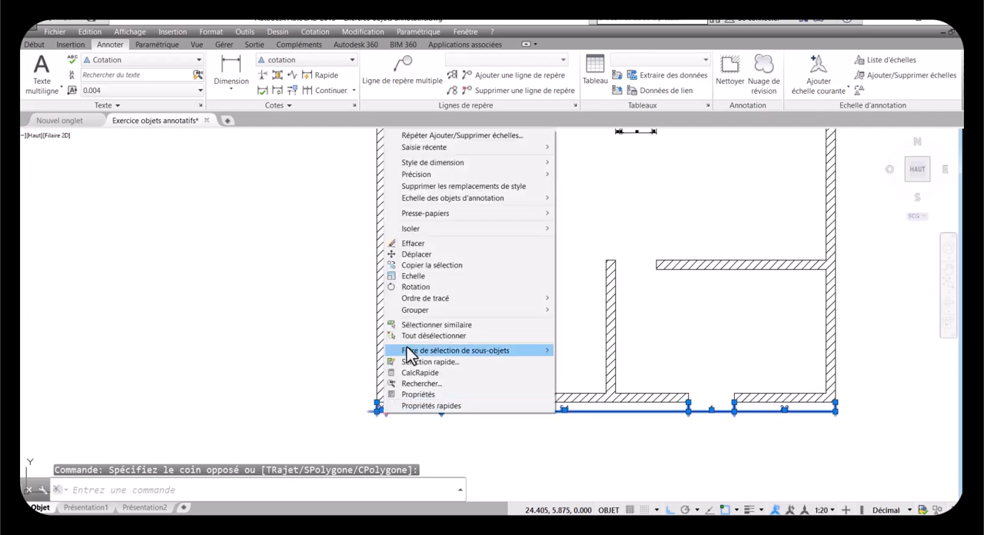
{"action": "mouse_move", "coordinate": [515, 201]}
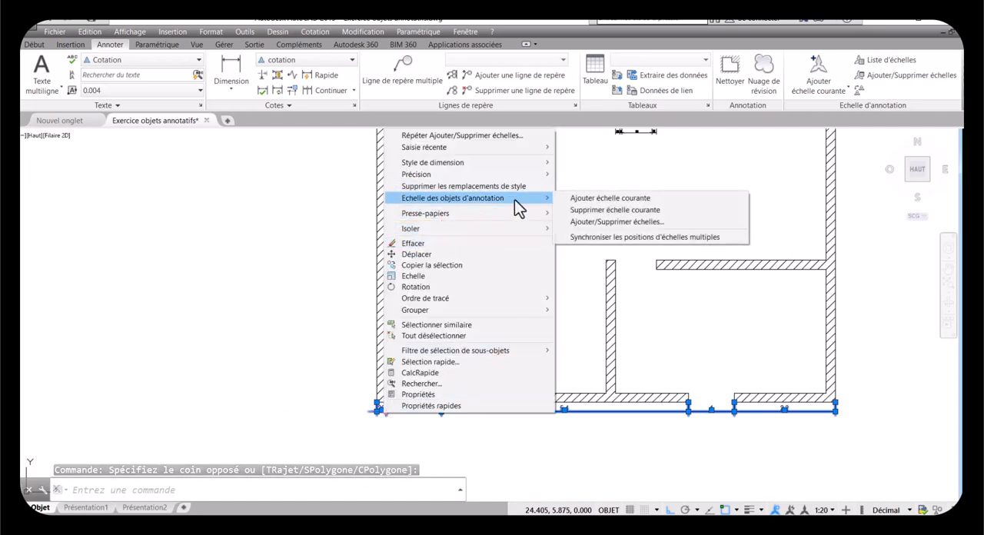
{"action": "left_click", "coordinate": [584, 222]}
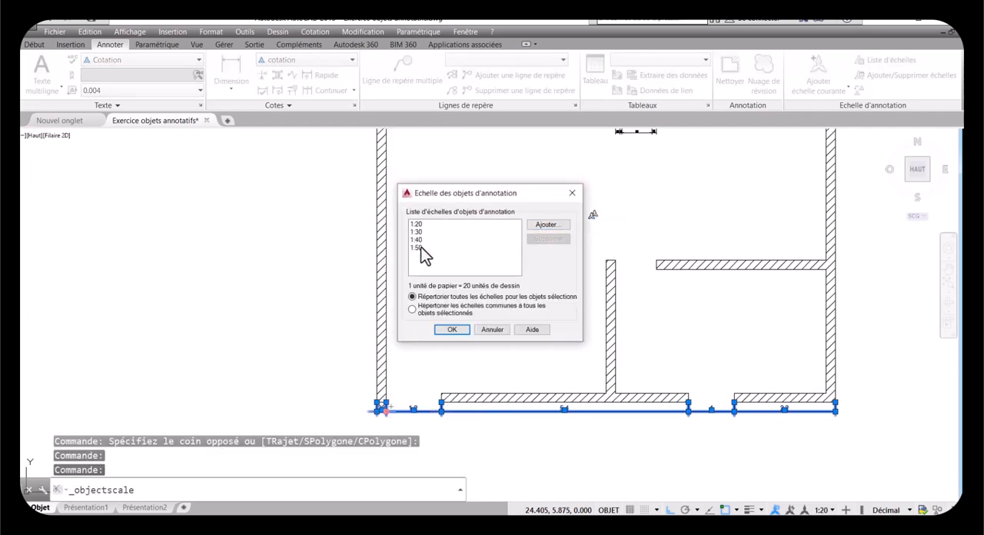
{"action": "left_click_drag", "start_coordinate": [418, 239], "coordinate": [419, 223]}
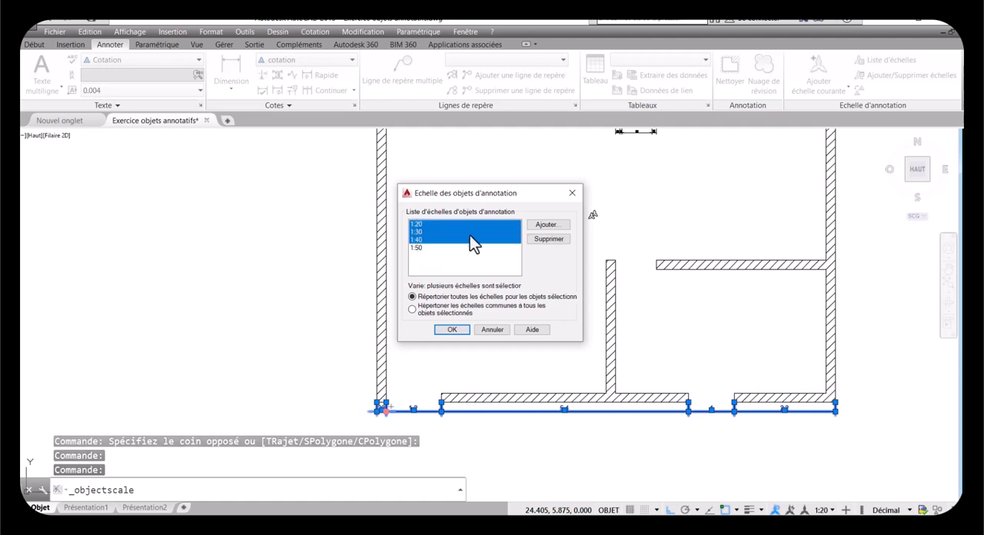
{"action": "left_click", "coordinate": [547, 238]}
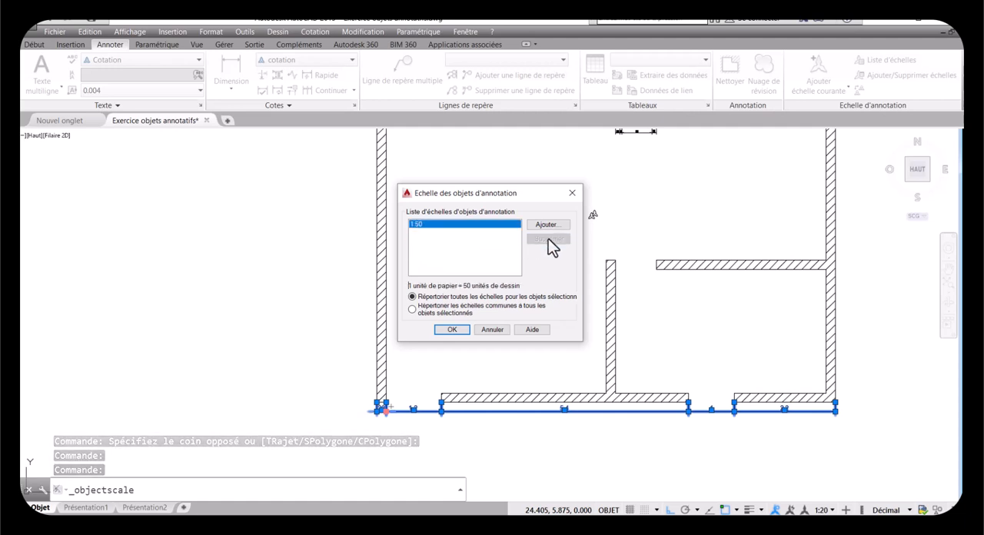
{"action": "left_click", "coordinate": [452, 329]}
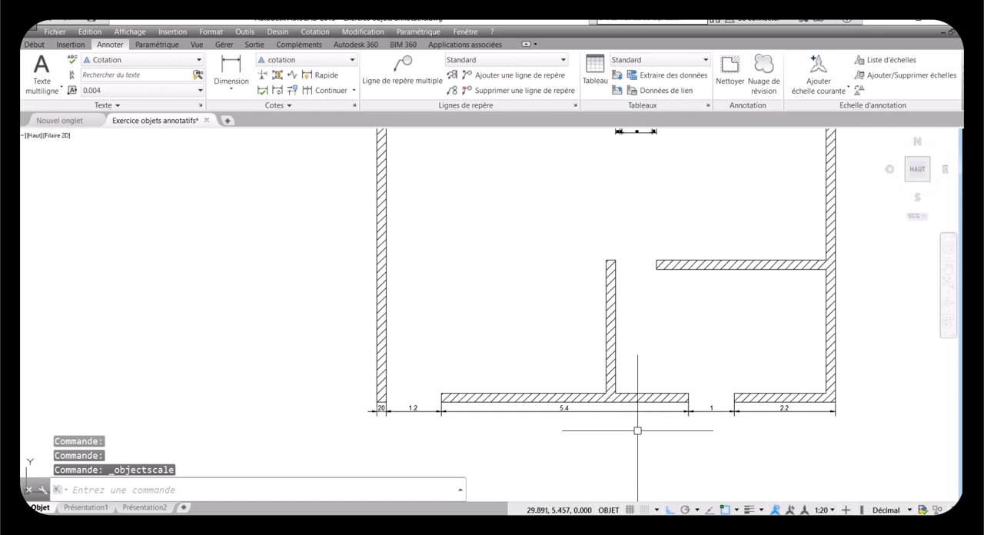
Step: Inspect the door dimensions against the whole plan and set the current annotation scale to 1:50
{"action": "scroll", "coordinate": [647, 369], "scroll_direction": "down", "scroll_amount": 4}
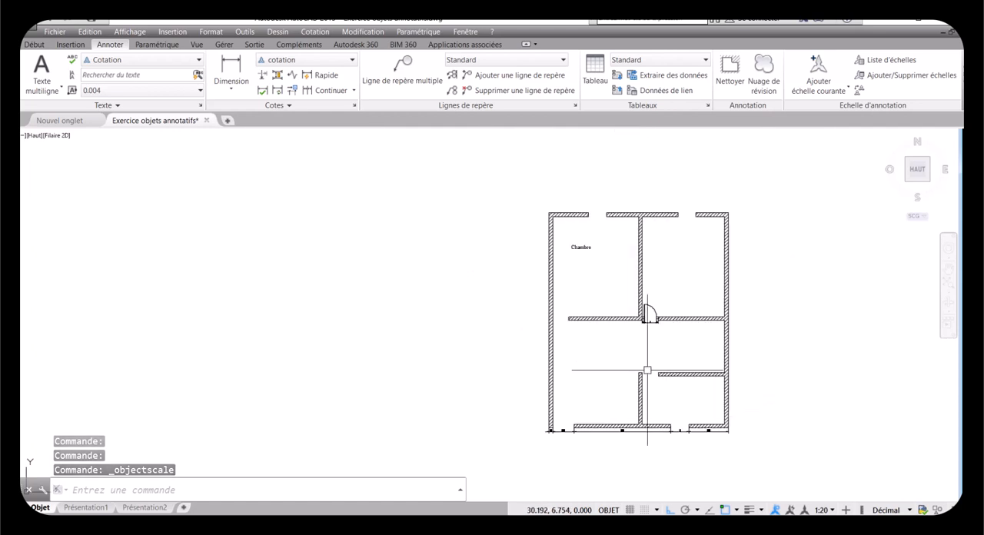
{"action": "scroll", "coordinate": [647, 326], "scroll_direction": "up", "scroll_amount": 5}
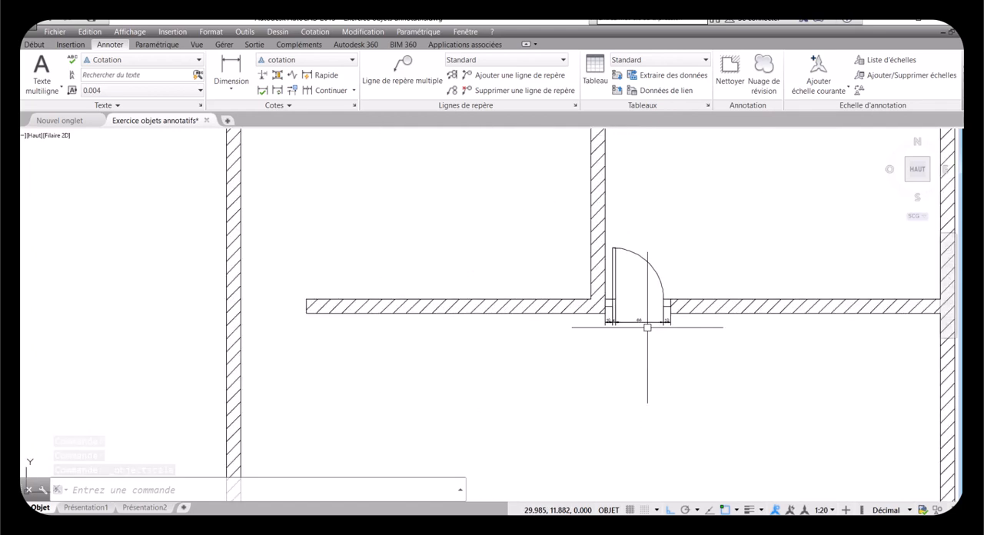
{"action": "scroll", "coordinate": [651, 324], "scroll_direction": "up", "scroll_amount": 5}
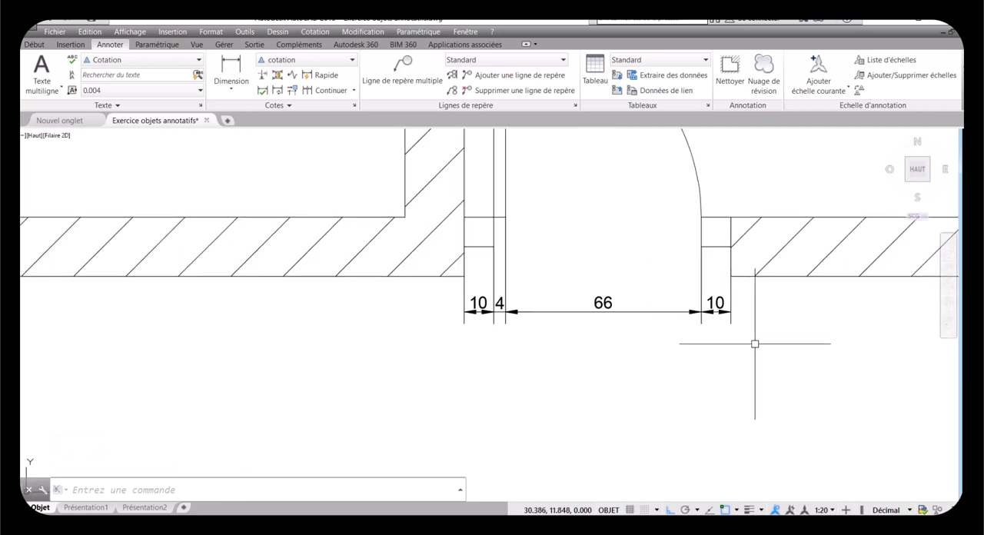
{"action": "scroll", "coordinate": [714, 331], "scroll_direction": "down", "scroll_amount": 5}
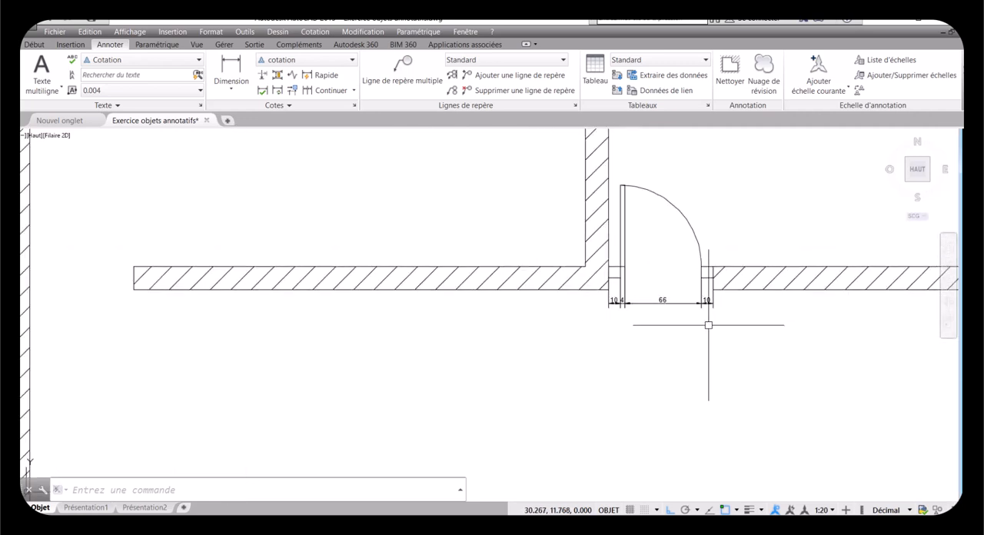
{"action": "scroll", "coordinate": [708, 328], "scroll_direction": "down", "scroll_amount": 5}
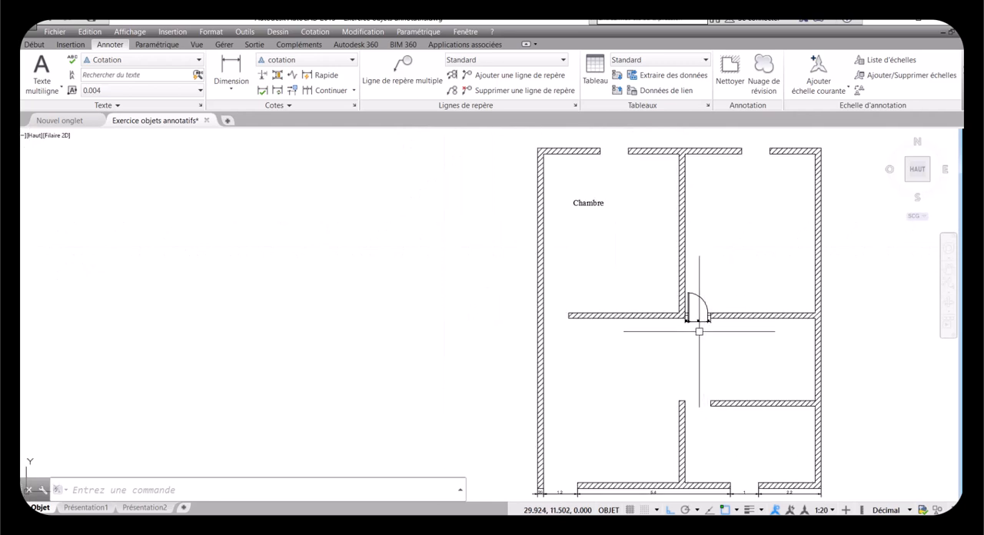
{"action": "scroll", "coordinate": [705, 324], "scroll_direction": "up", "scroll_amount": 3}
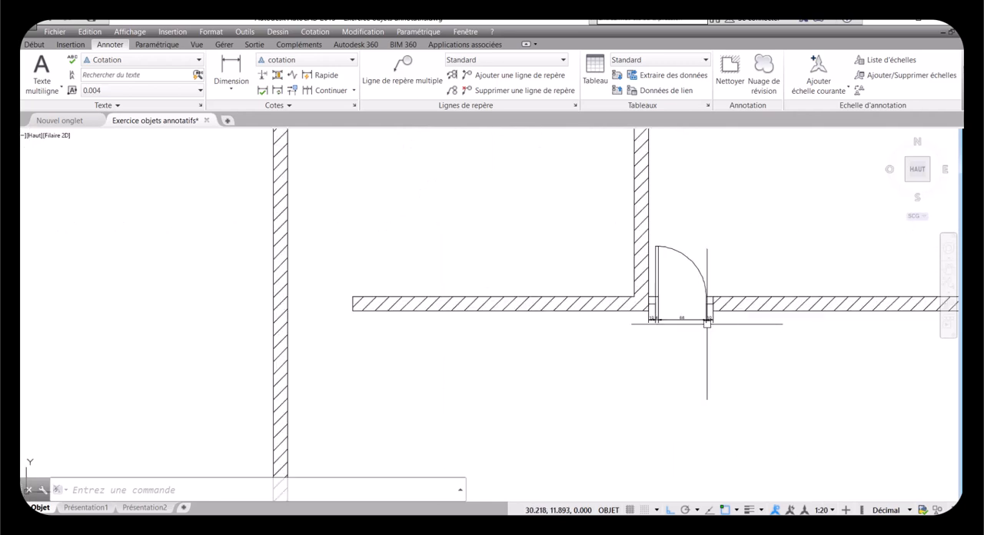
{"action": "left_click", "coordinate": [833, 510]}
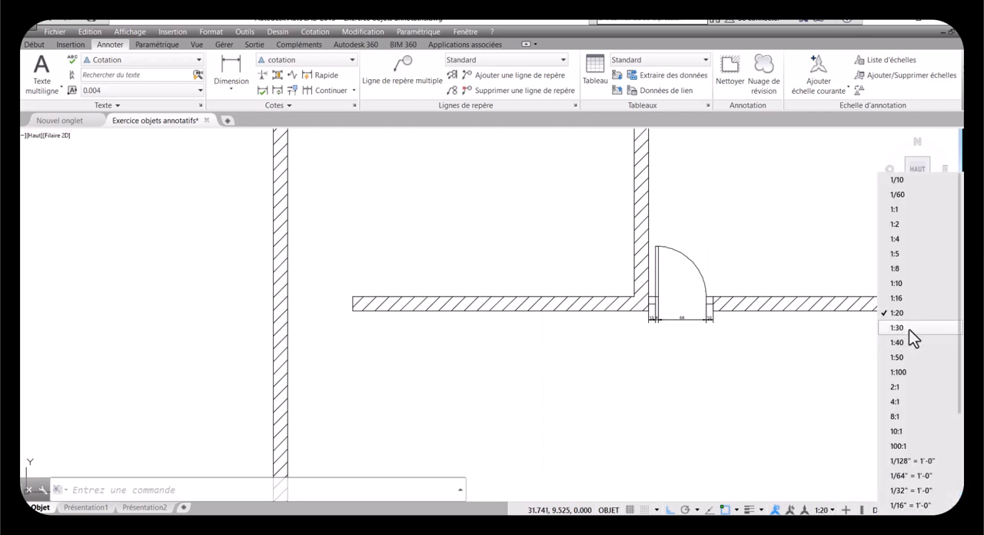
{"action": "left_click", "coordinate": [909, 358]}
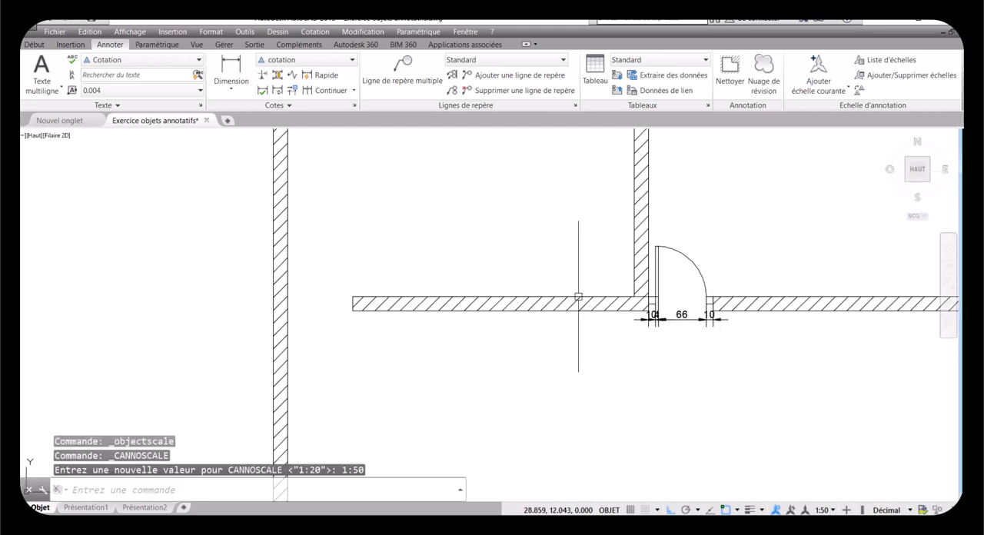
Step: Remove the 1:30, 1:40 and 1:50 annotation scales from the four door dimensions, keeping only 1:20
{"action": "scroll", "coordinate": [575, 292], "scroll_direction": "down", "scroll_amount": 5}
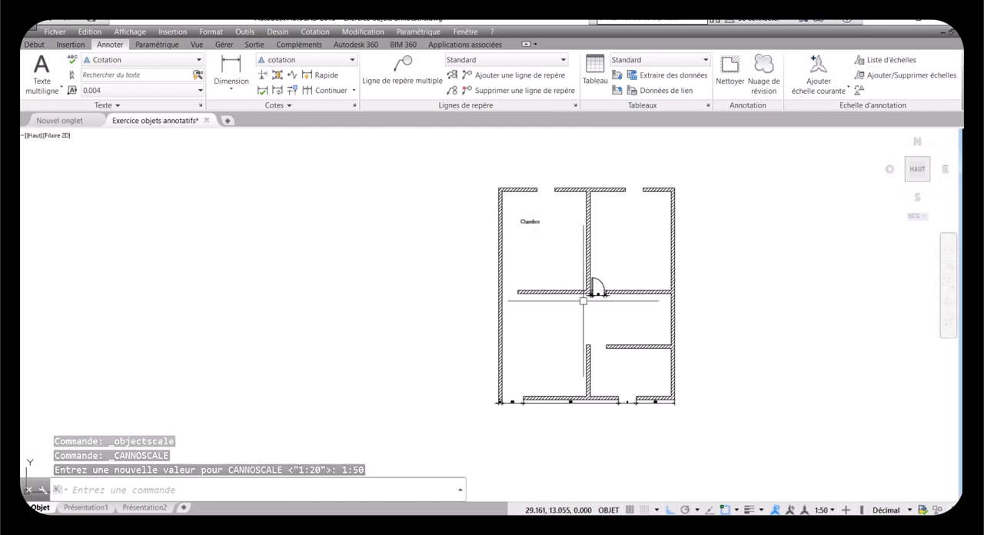
{"action": "scroll", "coordinate": [595, 292], "scroll_direction": "up", "scroll_amount": 5}
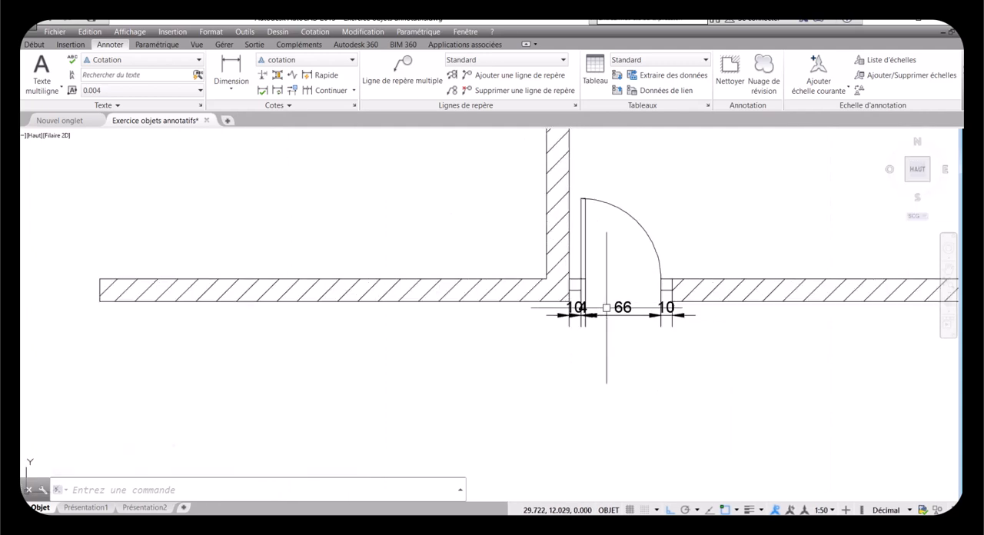
{"action": "left_click", "coordinate": [705, 342]}
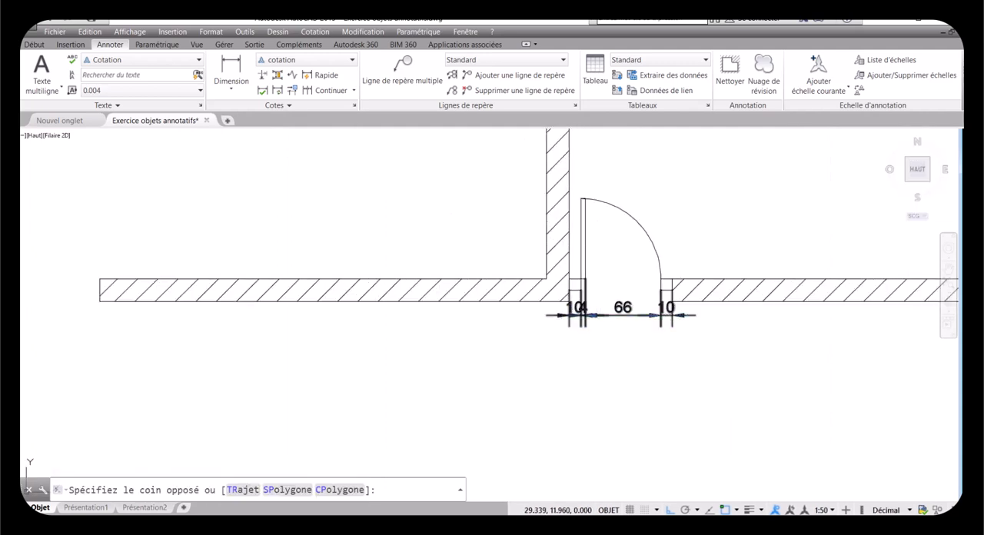
{"action": "left_click", "coordinate": [563, 317]}
{"action": "right_click", "coordinate": [568, 323]}
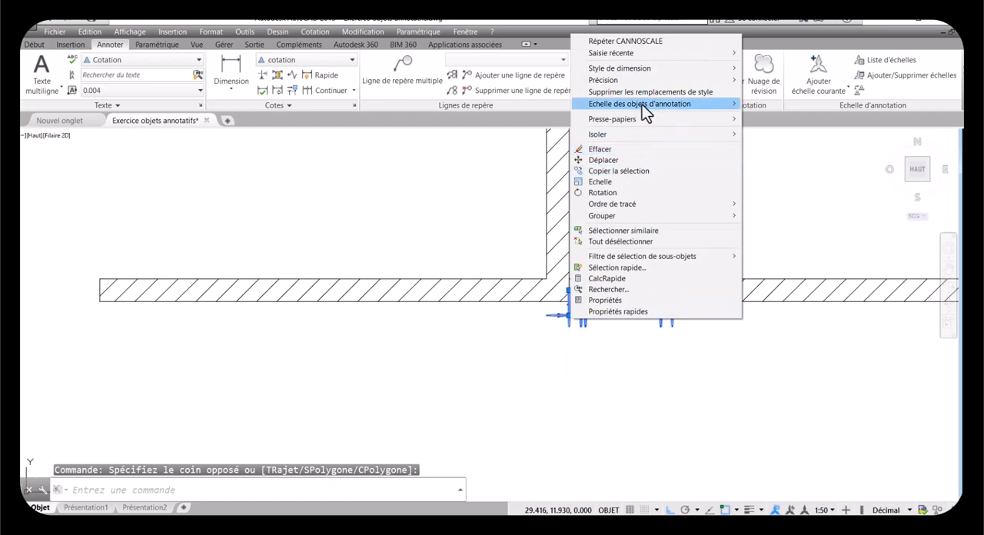
{"action": "mouse_move", "coordinate": [642, 104]}
{"action": "left_click", "coordinate": [761, 126]}
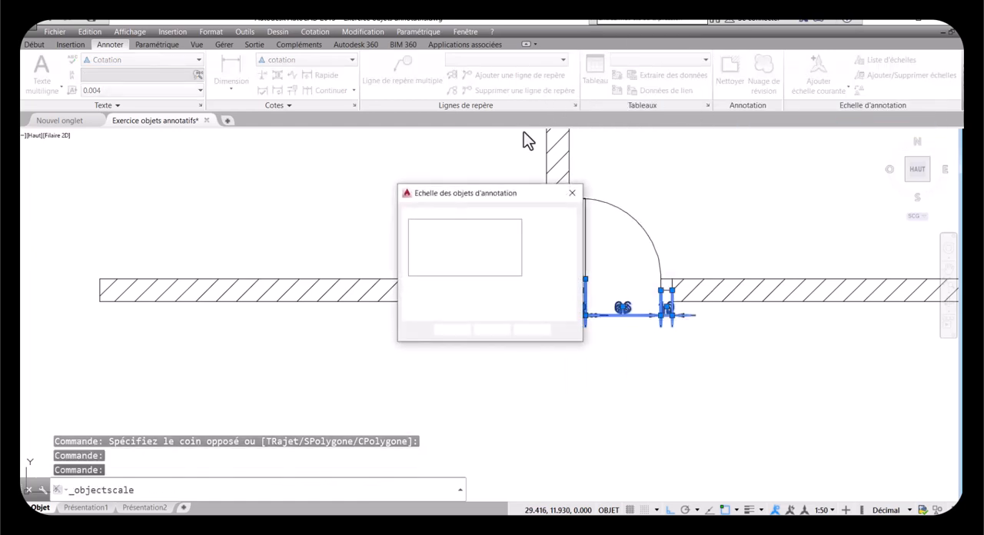
{"action": "left_click", "coordinate": [420, 247]}
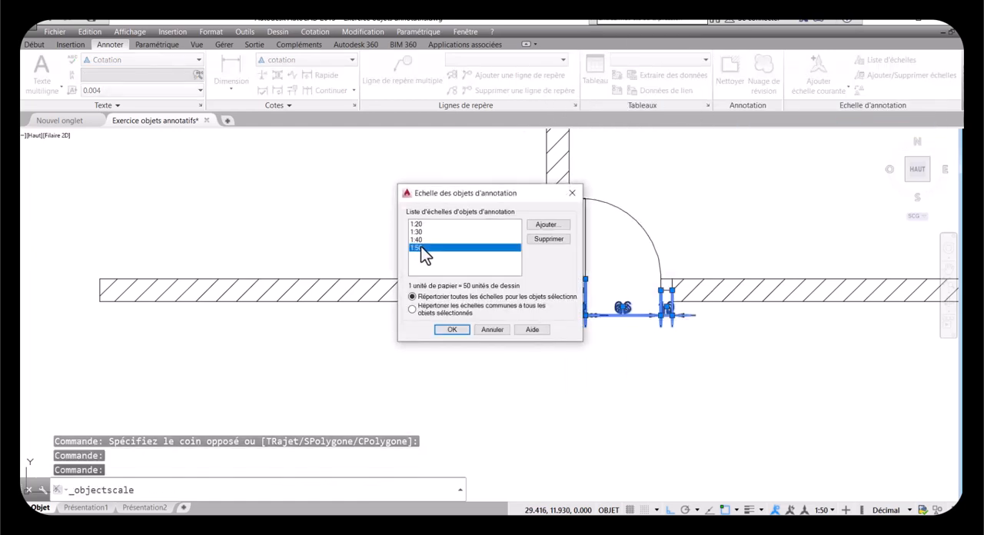
{"action": "left_click", "coordinate": [418, 239], "text": "shift"}
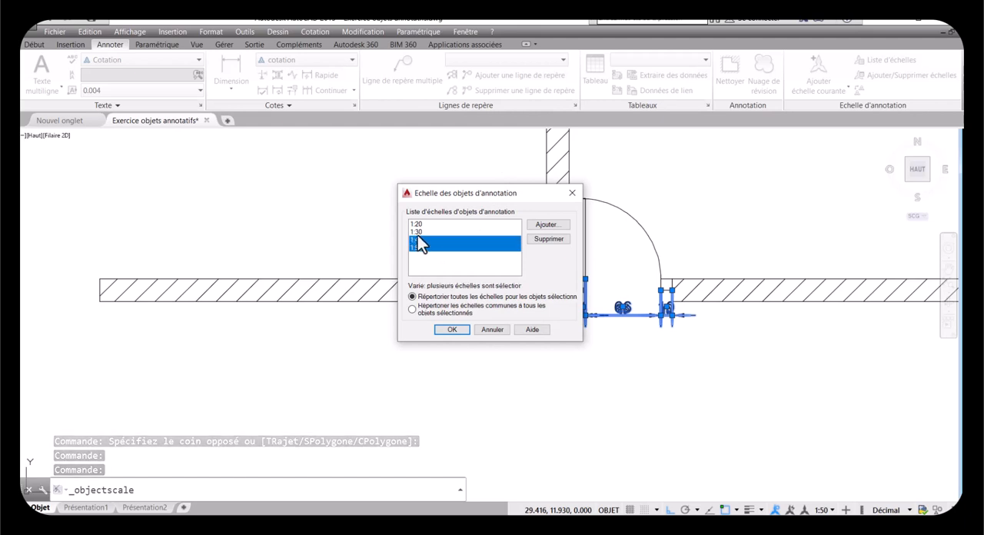
{"action": "left_click", "coordinate": [423, 232], "text": "shift"}
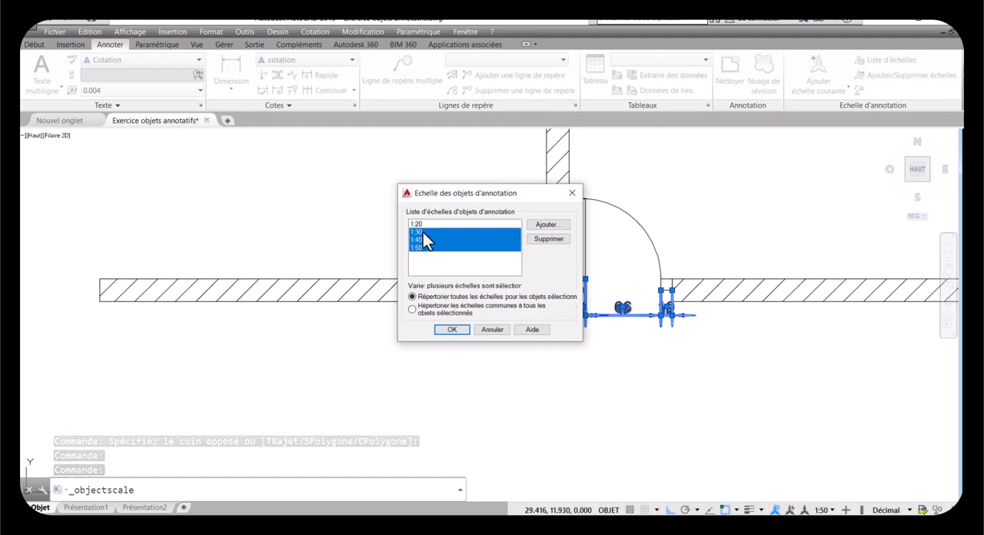
{"action": "left_click", "coordinate": [548, 239]}
{"action": "left_click", "coordinate": [460, 324]}
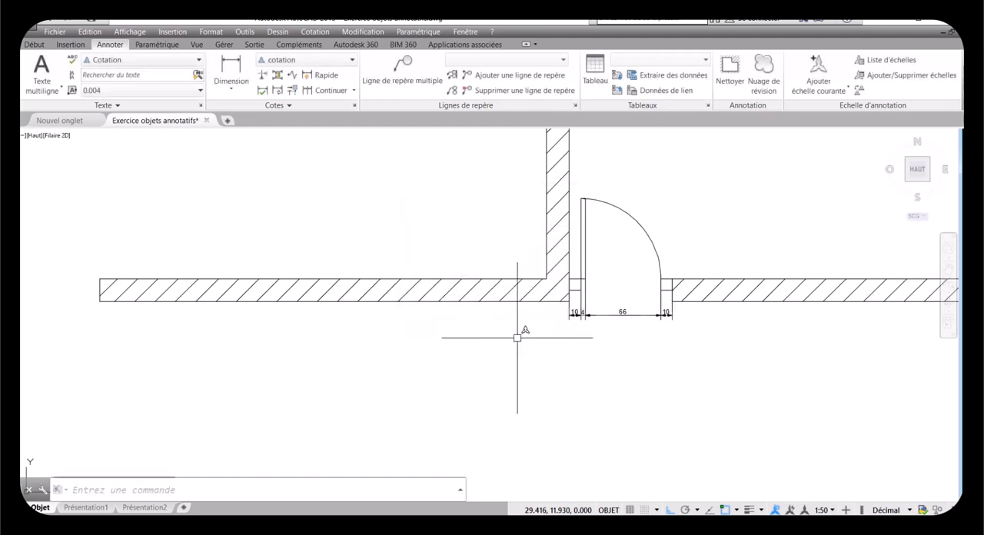
Step: Set ANNOALLVISIBLE to 0 to display only the annotative objects of the current scale, and check the door and the whole plan
{"action": "type", "text": "ANNOALLVISIBLE"}
{"action": "key", "text": "Return"}
{"action": "type", "text": "0"}
{"action": "key", "text": "Return"}
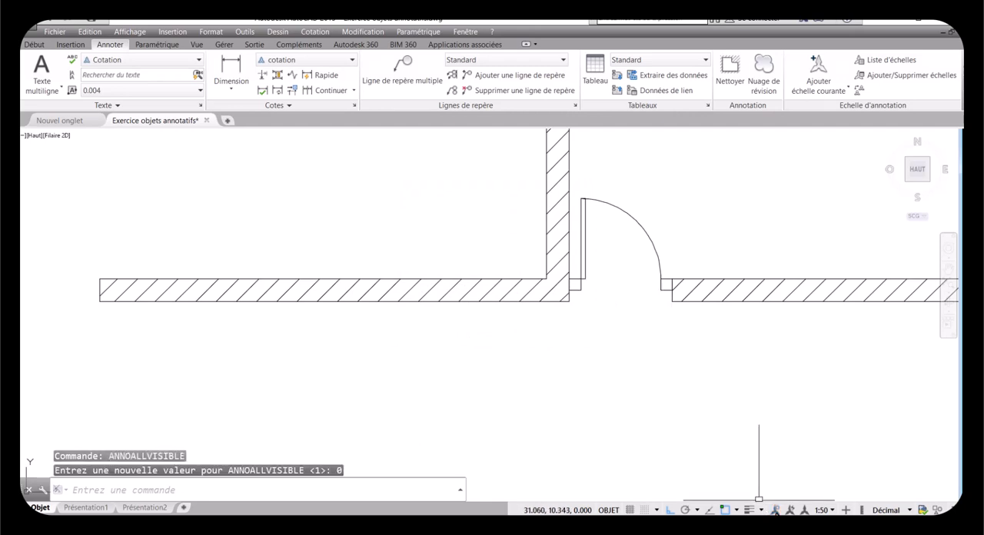
{"action": "scroll", "coordinate": [610, 357], "scroll_direction": "down", "scroll_amount": 5}
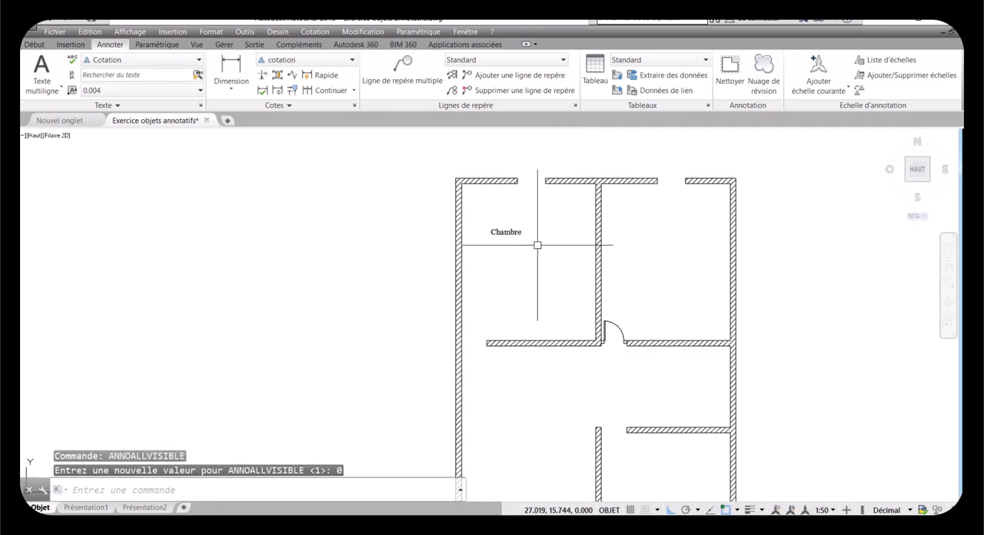
{"action": "scroll", "coordinate": [563, 262], "scroll_direction": "down", "scroll_amount": 3}
{"action": "scroll", "coordinate": [742, 486], "scroll_direction": "up", "scroll_amount": 2}
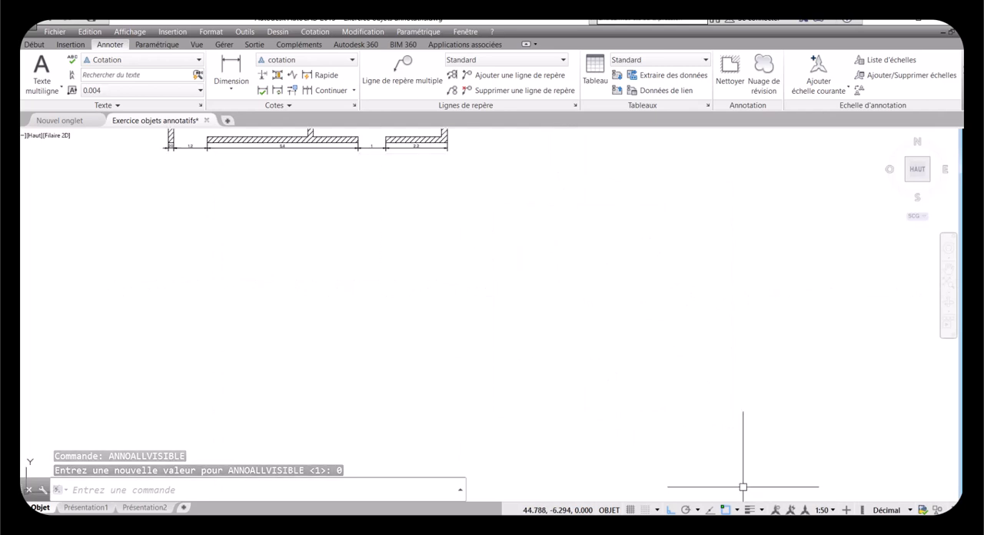
{"action": "scroll", "coordinate": [642, 426], "scroll_direction": "down", "scroll_amount": 2}
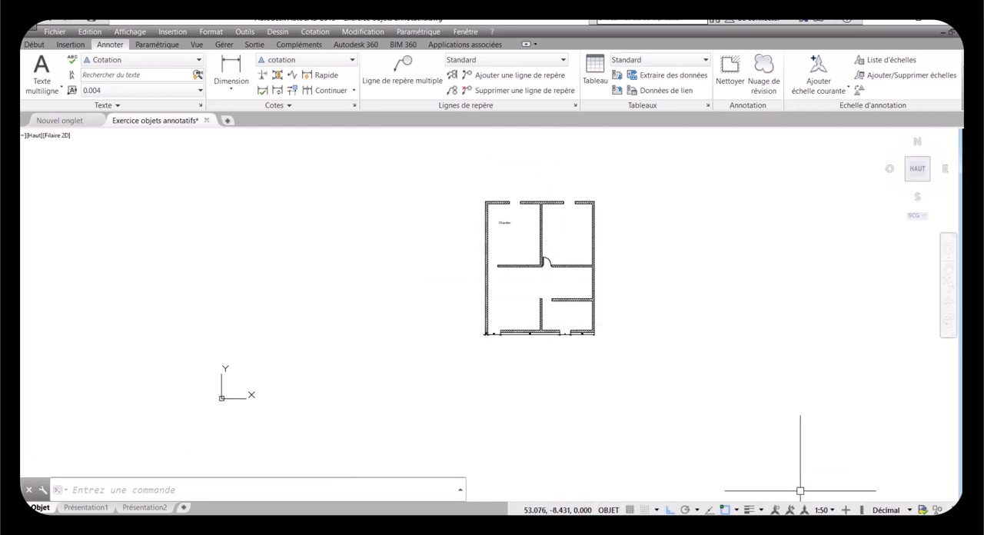
Step: Turn the display of annotative objects for all scales back on and inspect the door dimensions, Chambre label and lower wall dimensions
{"action": "left_click", "coordinate": [775, 509]}
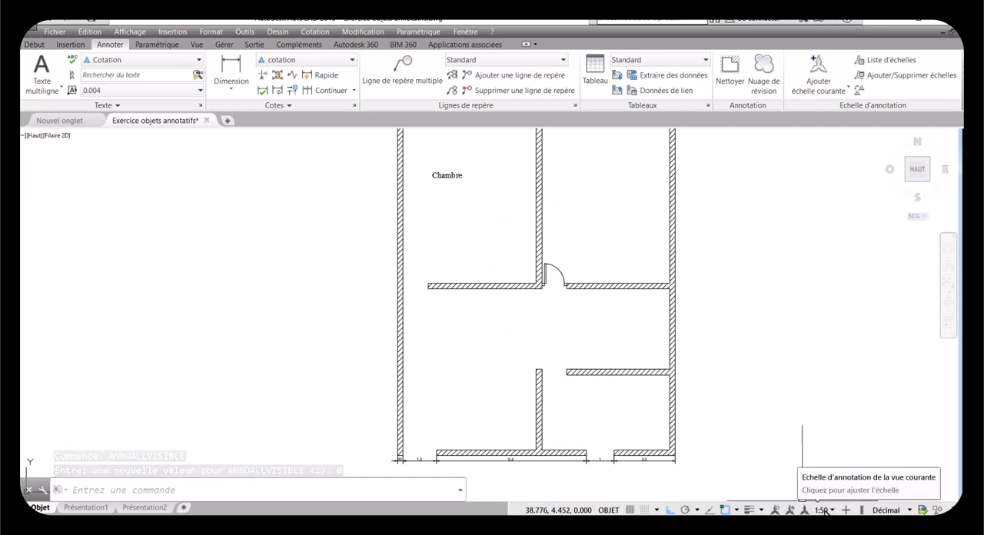
{"action": "left_click", "coordinate": [775, 510]}
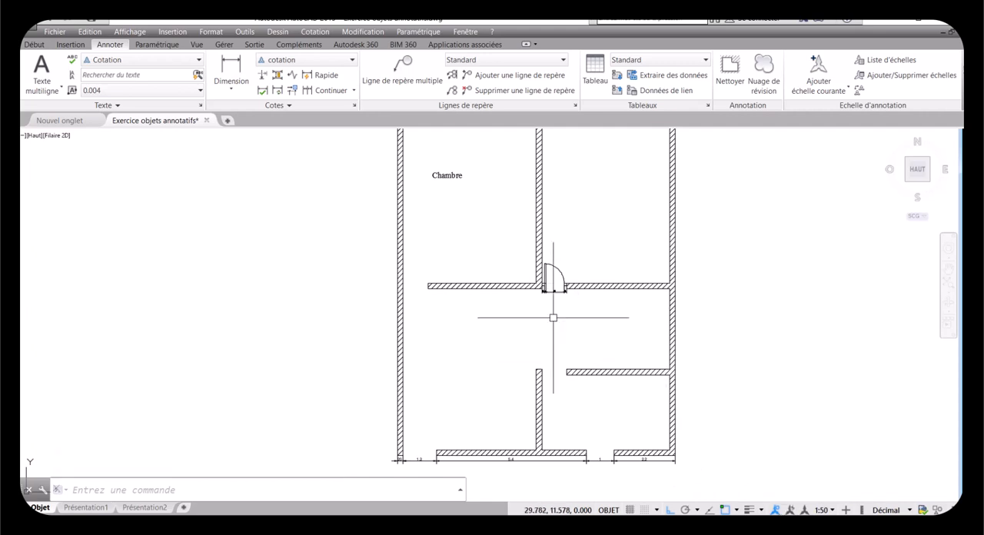
{"action": "left_click", "coordinate": [774, 510]}
{"action": "left_click", "coordinate": [775, 510]}
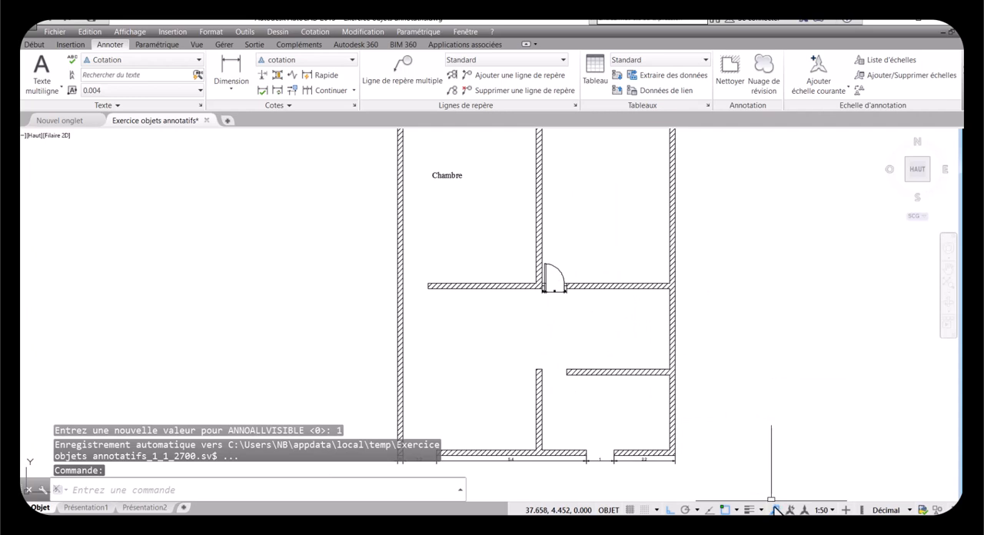
{"action": "scroll", "coordinate": [556, 274], "scroll_direction": "up", "scroll_amount": 4}
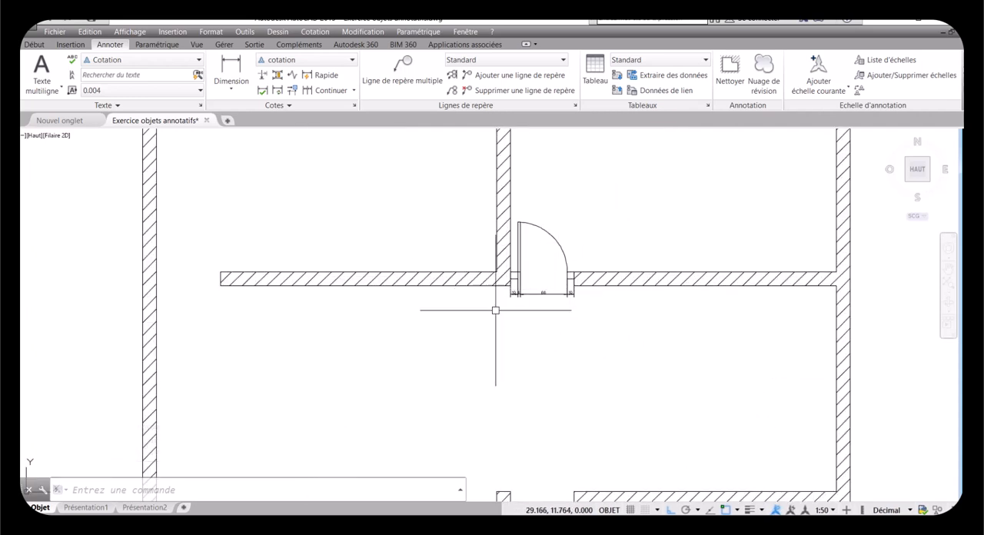
{"action": "scroll", "coordinate": [606, 352], "scroll_direction": "down", "scroll_amount": 4}
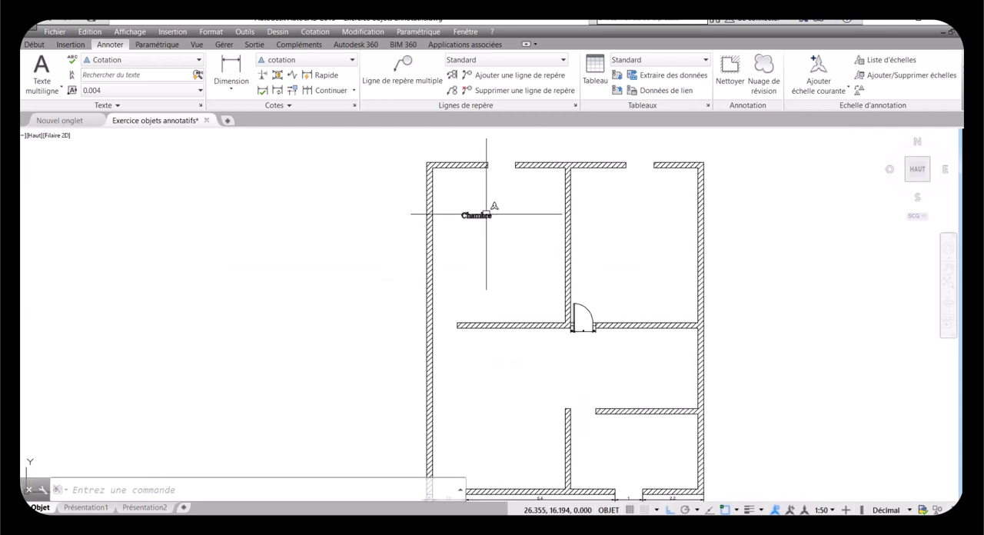
{"action": "scroll", "coordinate": [478, 213], "scroll_direction": "down", "scroll_amount": 2}
{"action": "scroll", "coordinate": [606, 394], "scroll_direction": "up", "scroll_amount": 3}
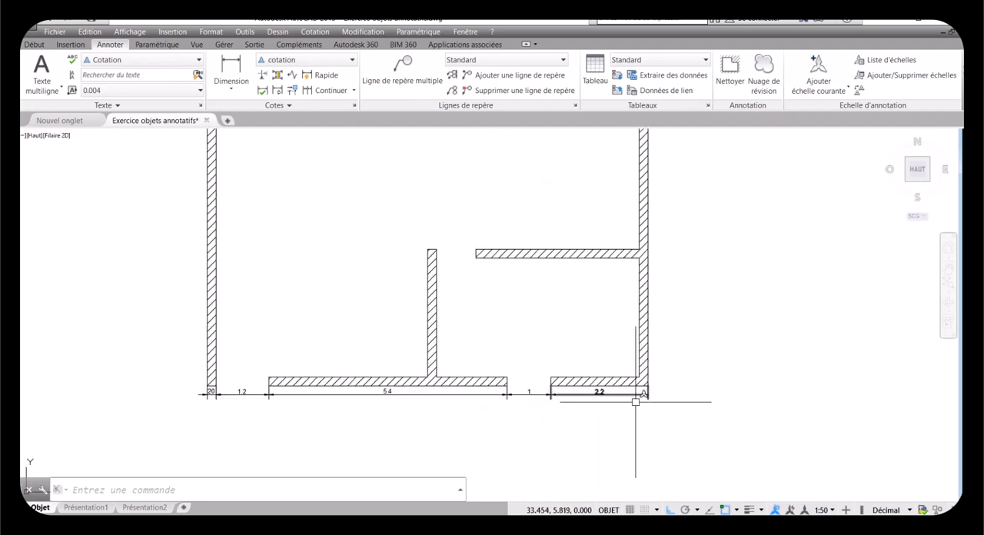
{"action": "scroll", "coordinate": [448, 427], "scroll_direction": "down", "scroll_amount": 3}
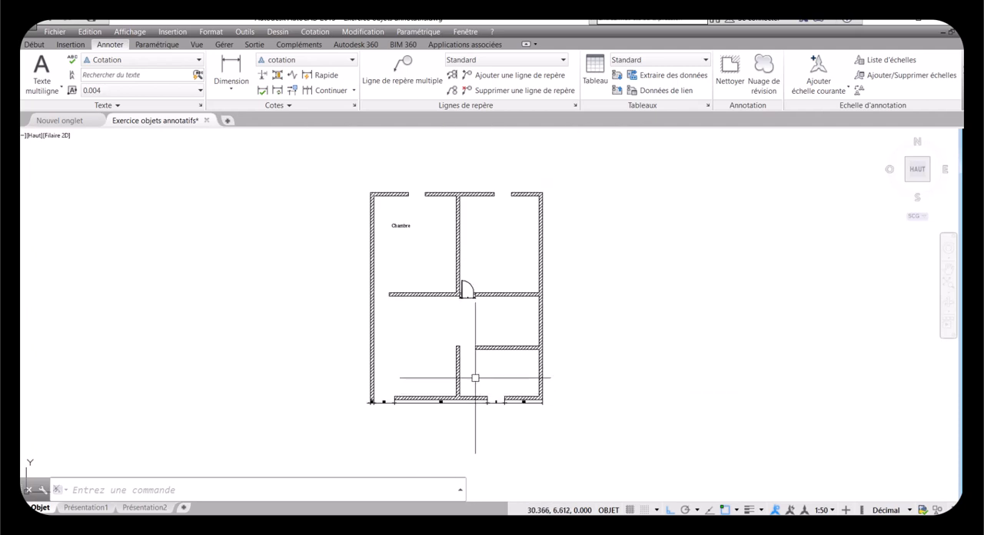
{"action": "scroll", "coordinate": [390, 216], "scroll_direction": "up", "scroll_amount": 3}
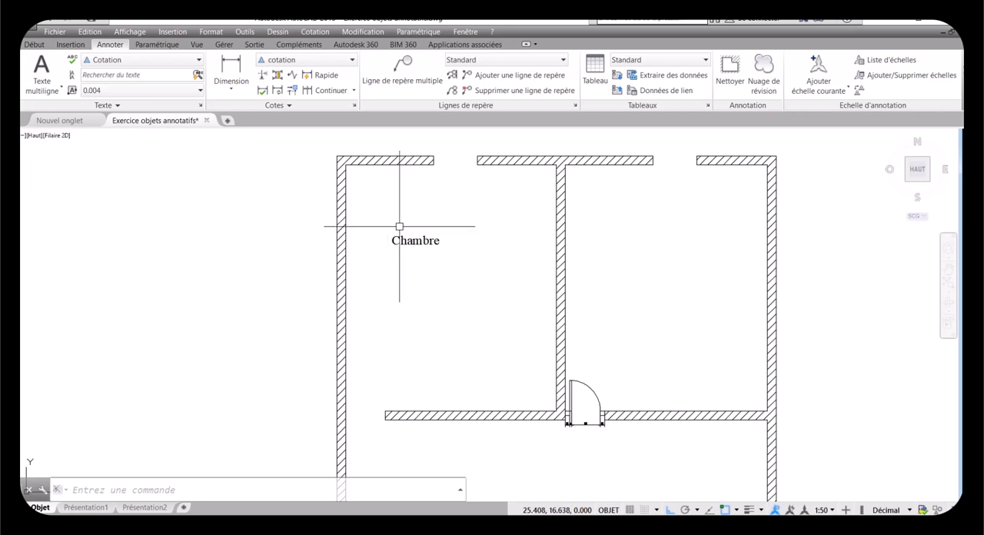
{"action": "scroll", "coordinate": [435, 241], "scroll_direction": "down", "scroll_amount": 2}
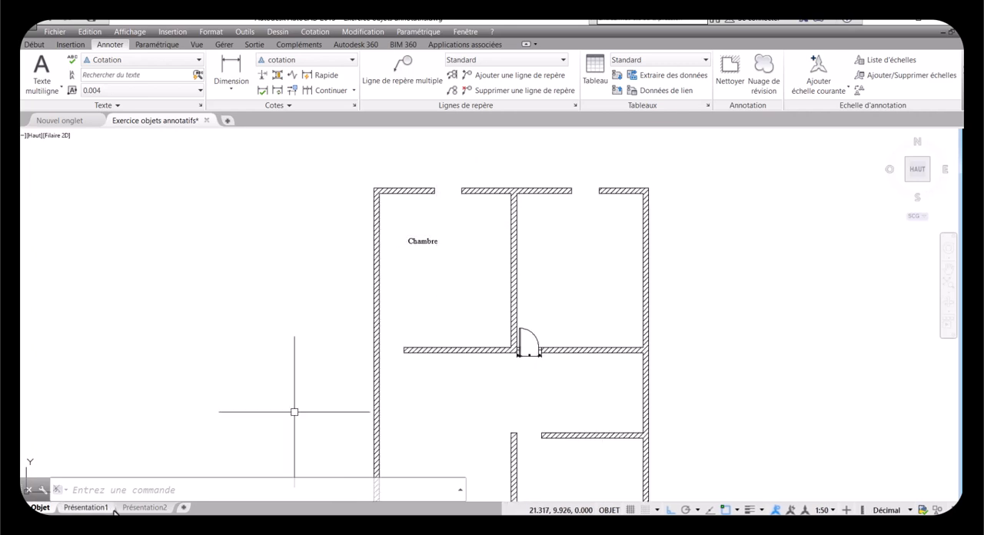
Step: Open the Présentation1 layout, check its viewport's scale, and examine the lower wall dimensions and the door area
{"action": "left_click", "coordinate": [91, 507]}
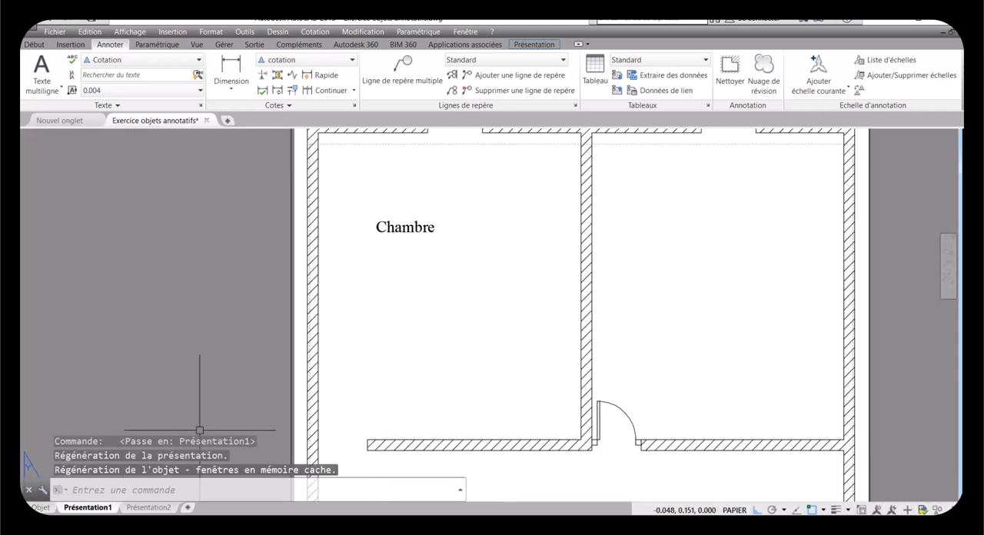
{"action": "scroll", "coordinate": [392, 273], "scroll_direction": "down", "scroll_amount": 5}
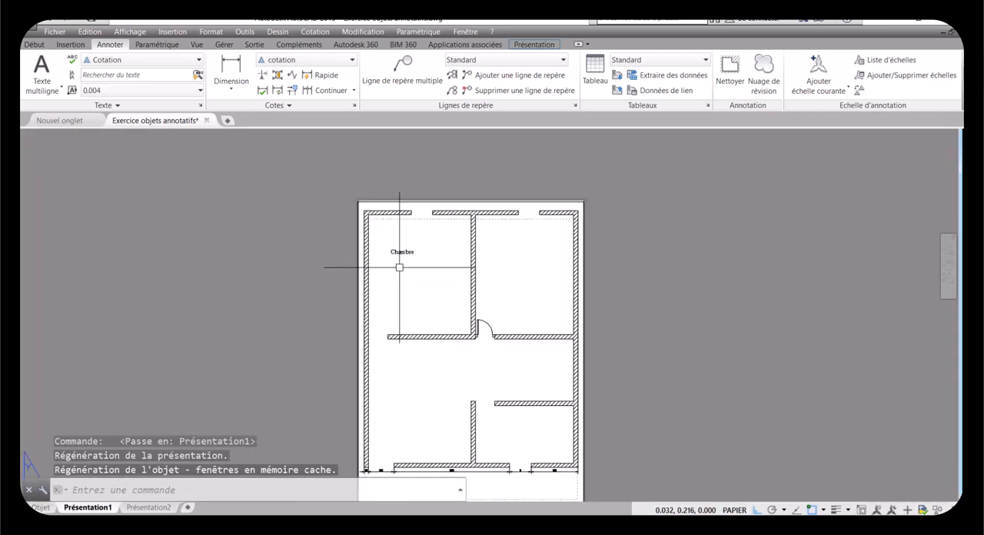
{"action": "scroll", "coordinate": [399, 268], "scroll_direction": "down", "scroll_amount": 2}
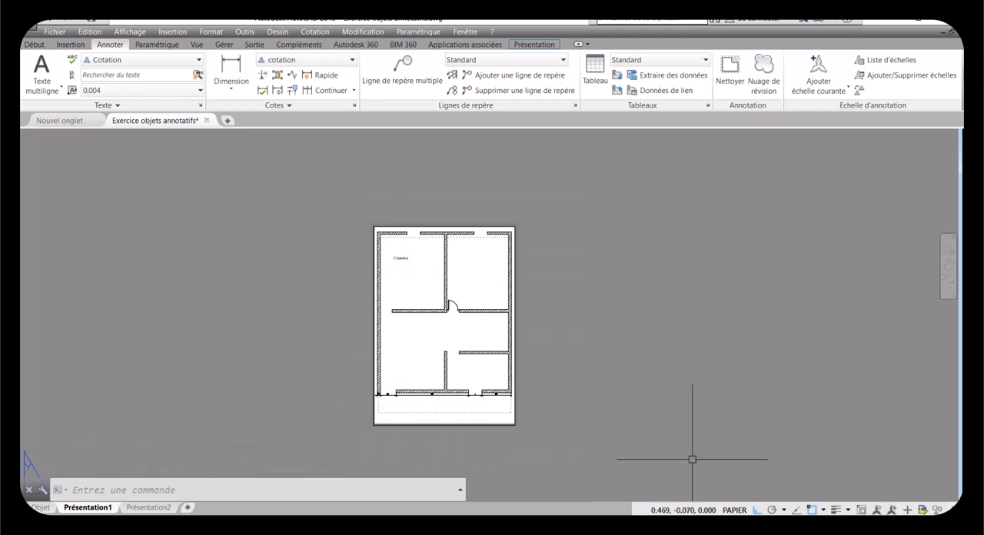
{"action": "double_click", "coordinate": [424, 362]}
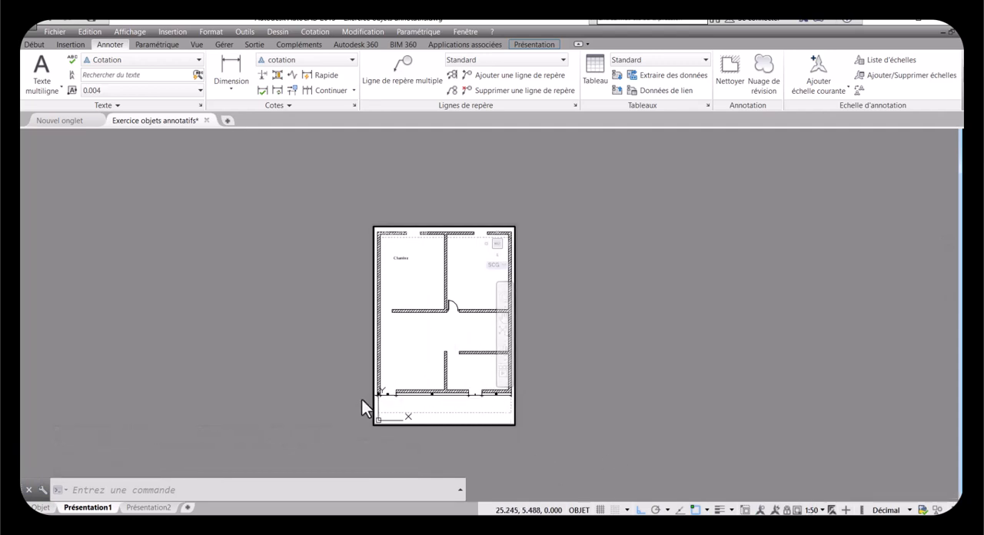
{"action": "double_click", "coordinate": [341, 389]}
{"action": "scroll", "coordinate": [382, 396], "scroll_direction": "up", "scroll_amount": 5}
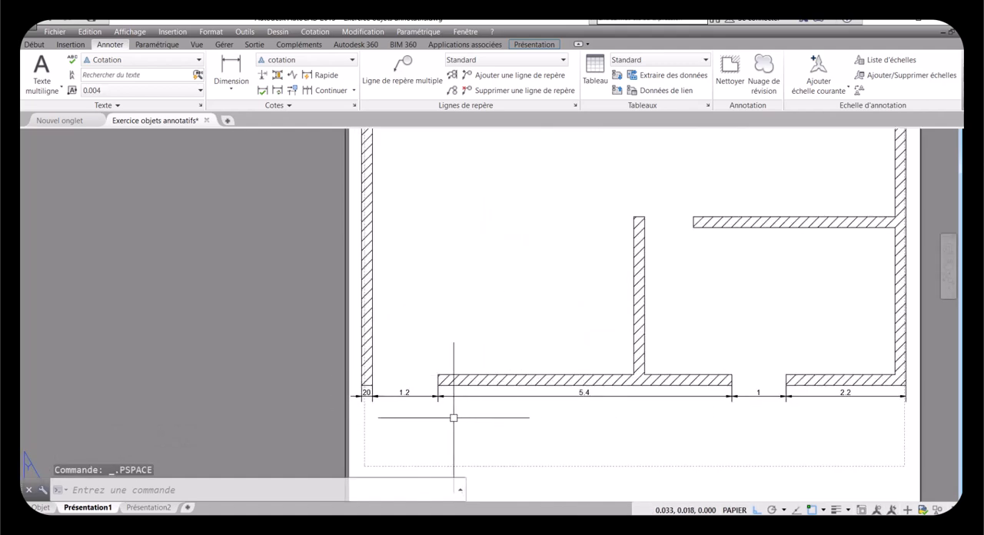
{"action": "scroll", "coordinate": [454, 417], "scroll_direction": "down", "scroll_amount": 5}
{"action": "scroll", "coordinate": [541, 272], "scroll_direction": "up", "scroll_amount": 4}
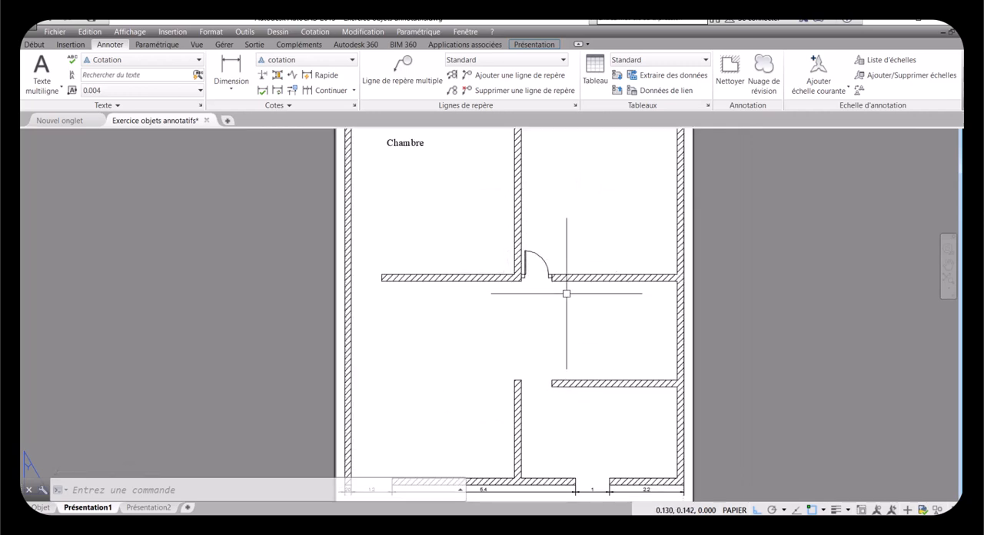
Step: Show the annotative objects of all scales in Présentation1, examine the door dimensions, and hide the non-current scales again
{"action": "left_click", "coordinate": [876, 509]}
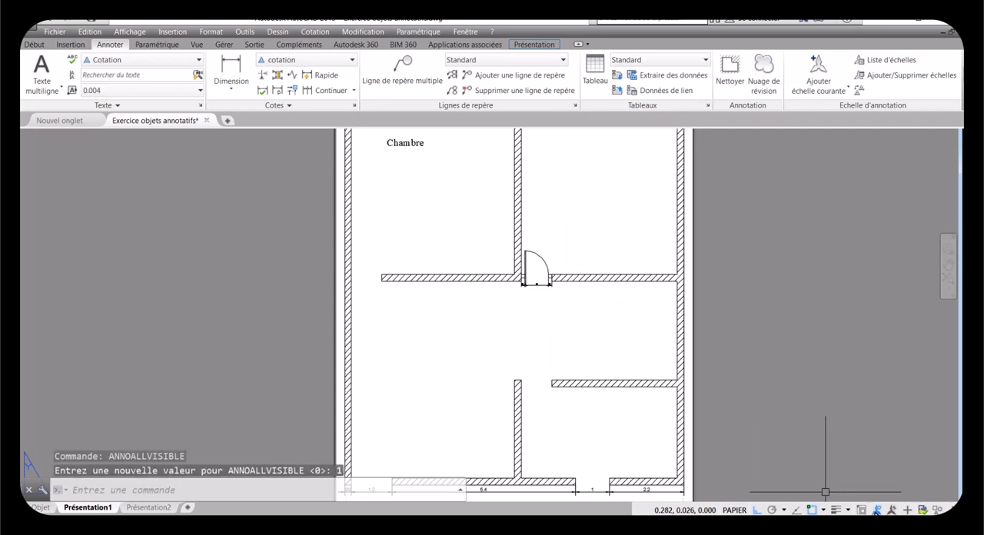
{"action": "left_click", "coordinate": [876, 510]}
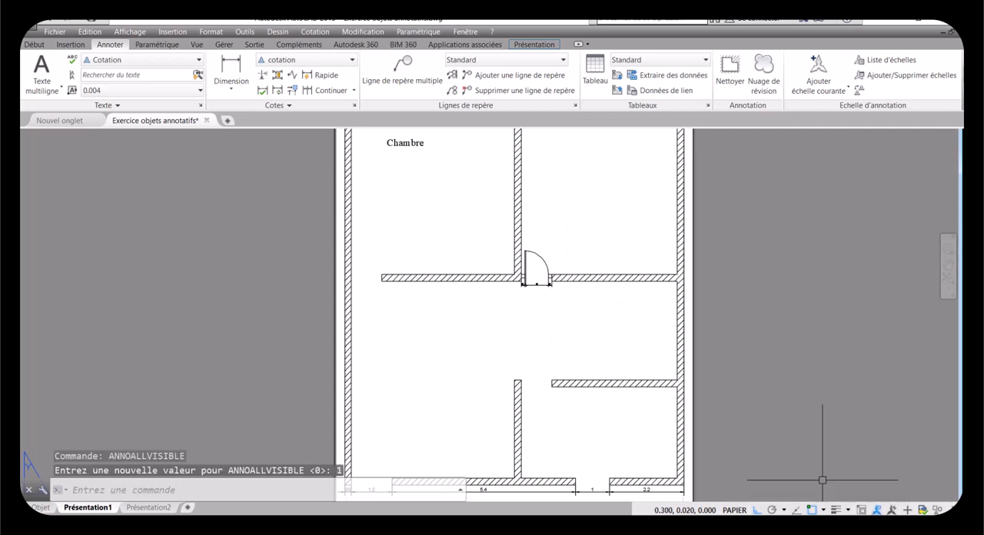
{"action": "scroll", "coordinate": [561, 288], "scroll_direction": "up", "scroll_amount": 5}
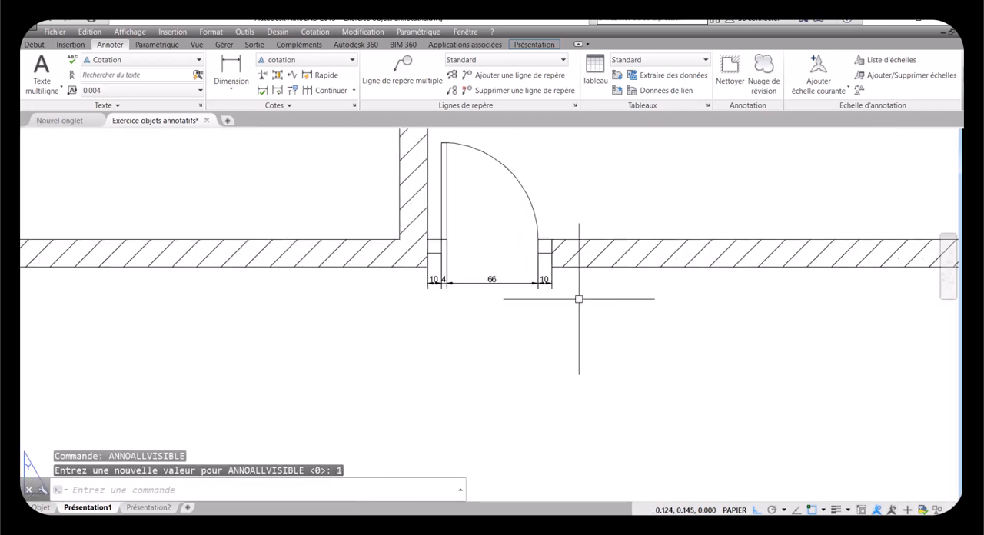
{"action": "left_click", "coordinate": [876, 509]}
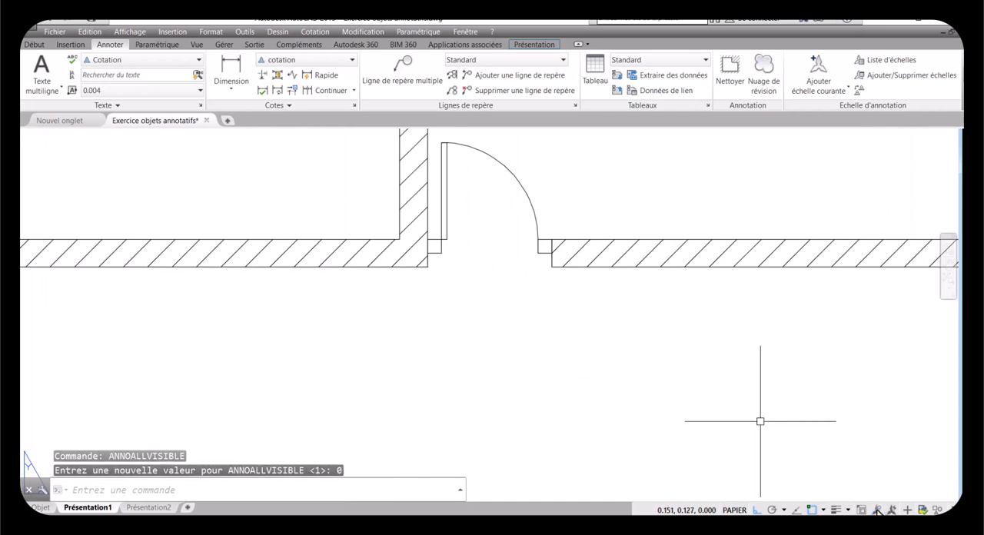
{"action": "left_click", "coordinate": [877, 509]}
{"action": "scroll", "coordinate": [623, 357], "scroll_direction": "down", "scroll_amount": 5}
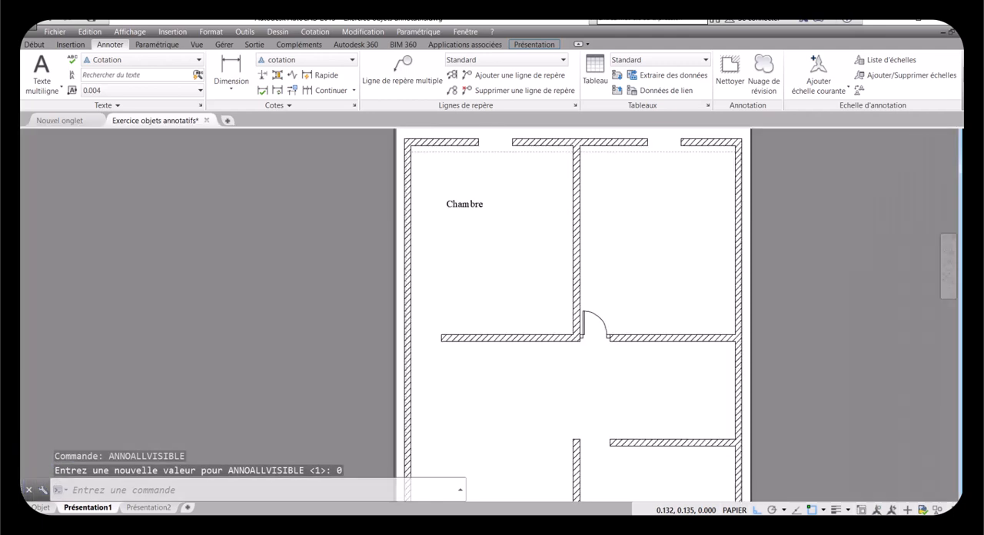
{"action": "scroll", "coordinate": [451, 260], "scroll_direction": "down", "scroll_amount": 4}
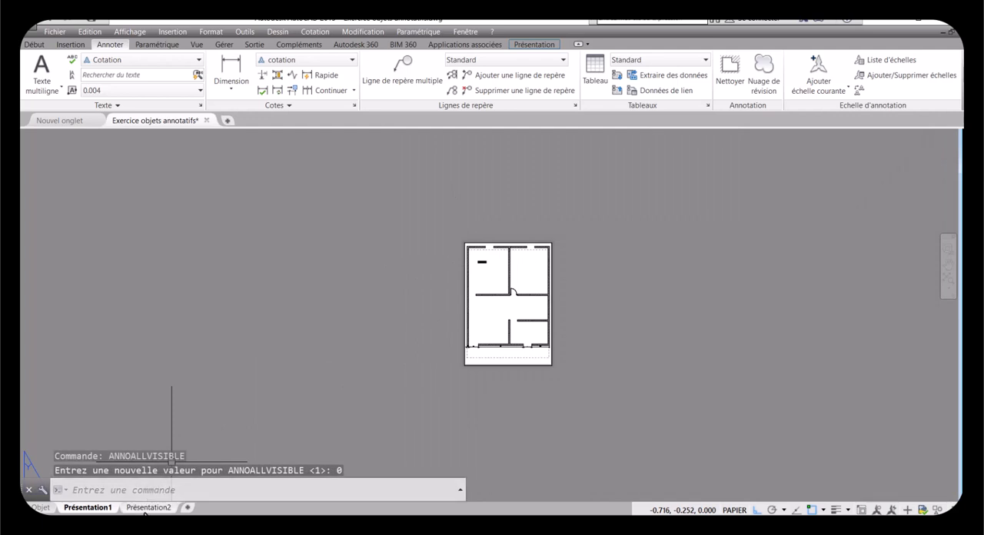
Step: Compare Présentation2 with Présentation1, and create a copy of the Présentation1 layout placed before Présentation2
{"action": "left_click", "coordinate": [148, 507]}
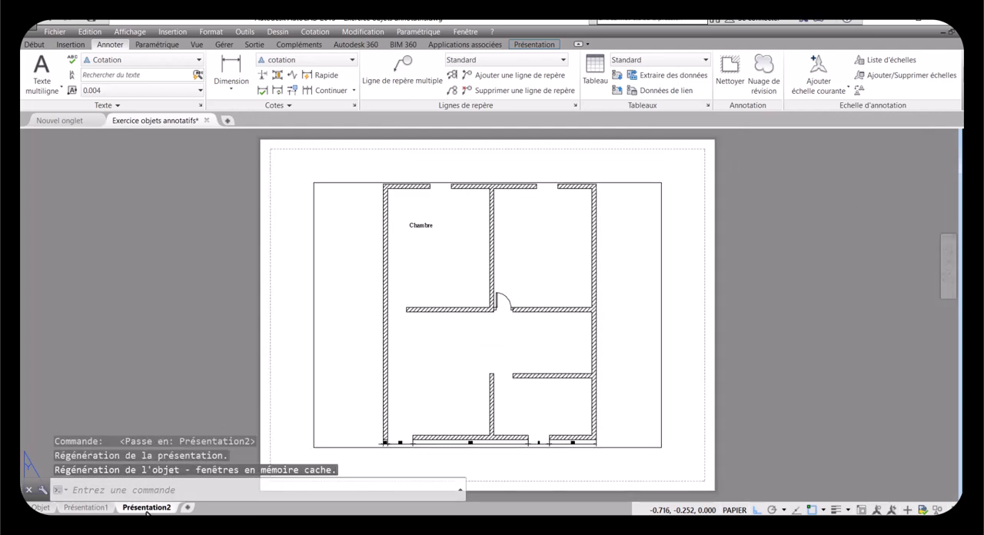
{"action": "left_click", "coordinate": [87, 509]}
{"action": "right_click", "coordinate": [87, 509]}
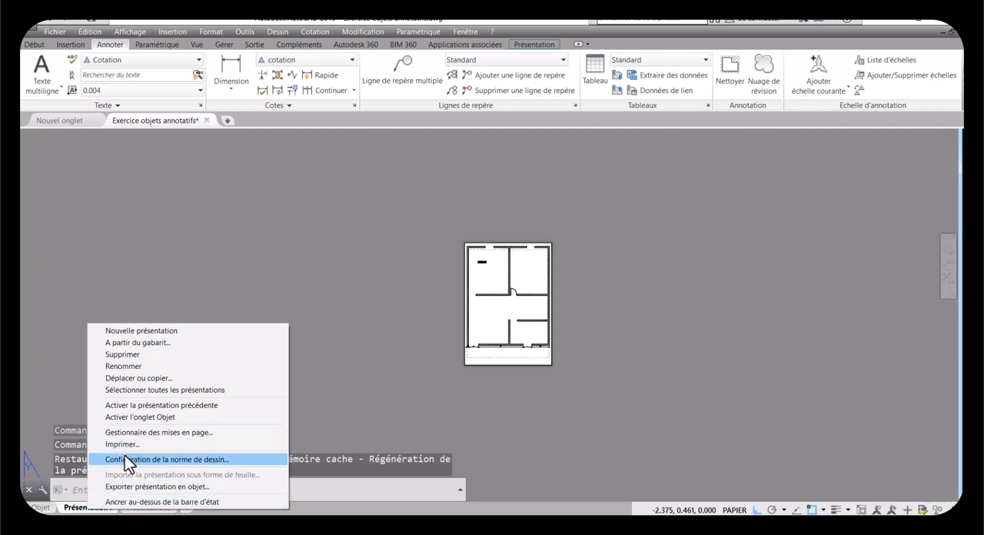
{"action": "left_click", "coordinate": [150, 378]}
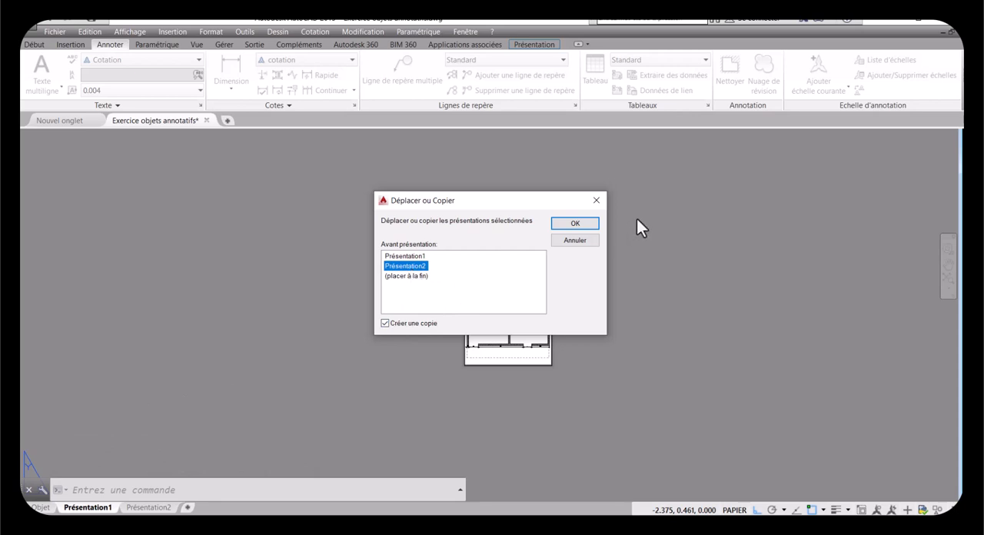
{"action": "left_click", "coordinate": [574, 223]}
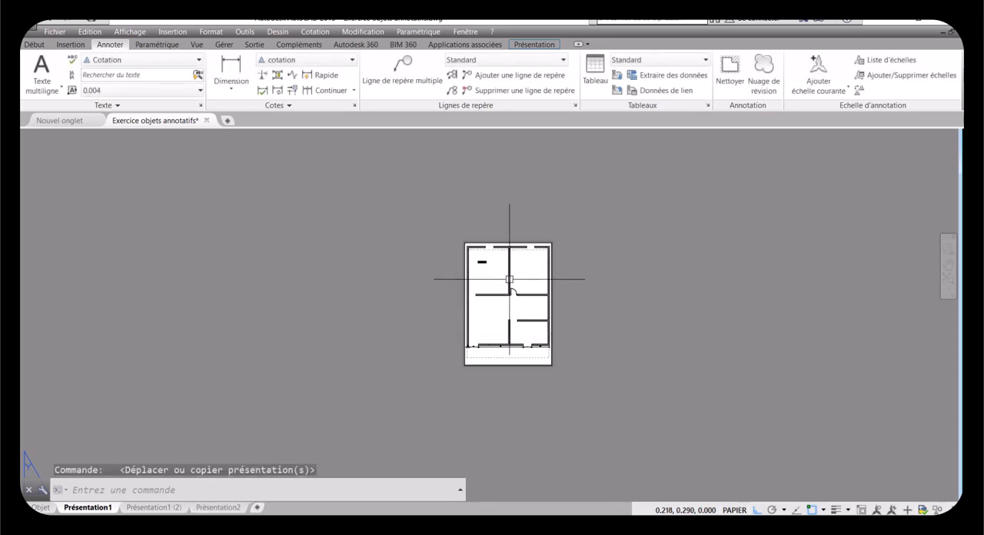
Step: Open the Présentation1 (2) layout, activate its viewport and set the viewport scale to 1:20
{"action": "left_click", "coordinate": [150, 509]}
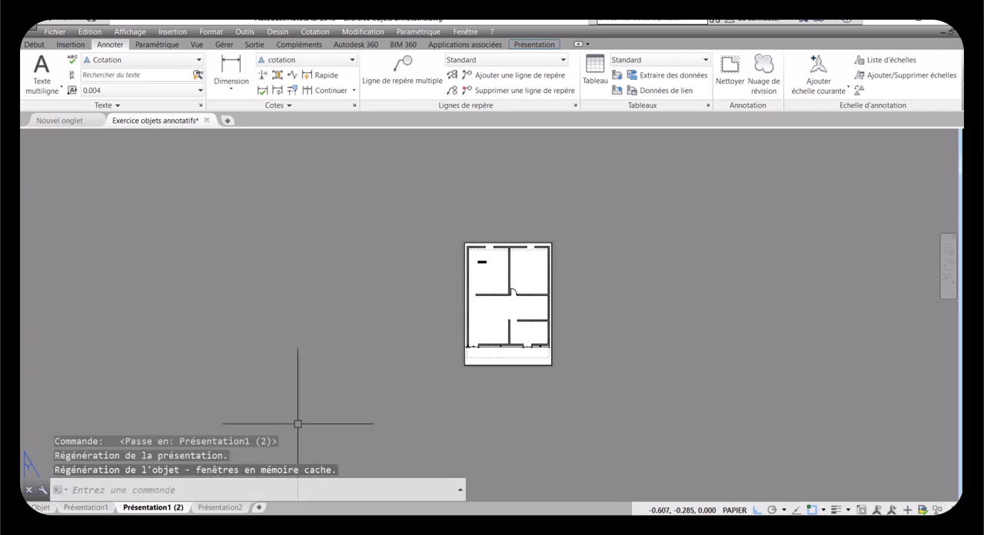
{"action": "scroll", "coordinate": [517, 309], "scroll_direction": "up", "scroll_amount": 2}
{"action": "scroll", "coordinate": [504, 273], "scroll_direction": "up", "scroll_amount": 2}
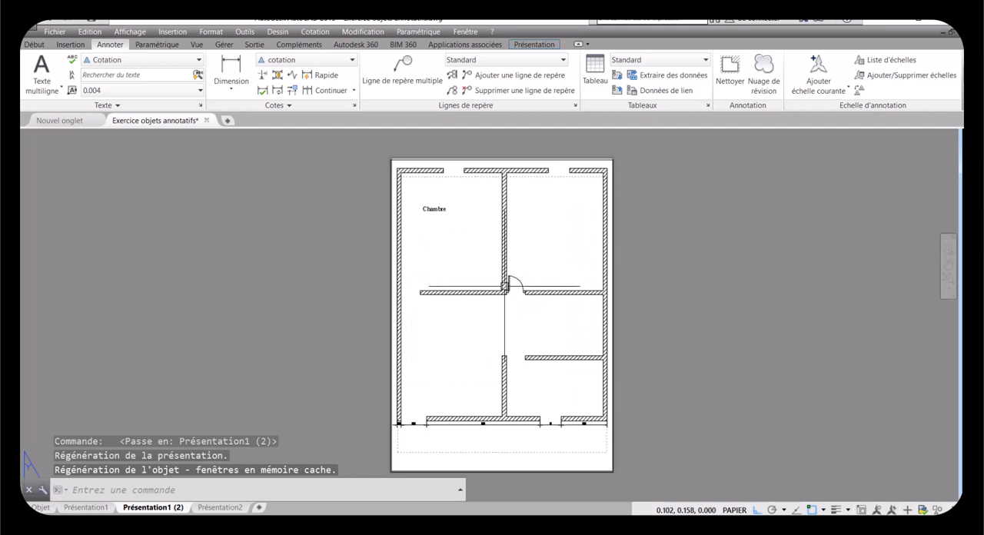
{"action": "double_click", "coordinate": [480, 327]}
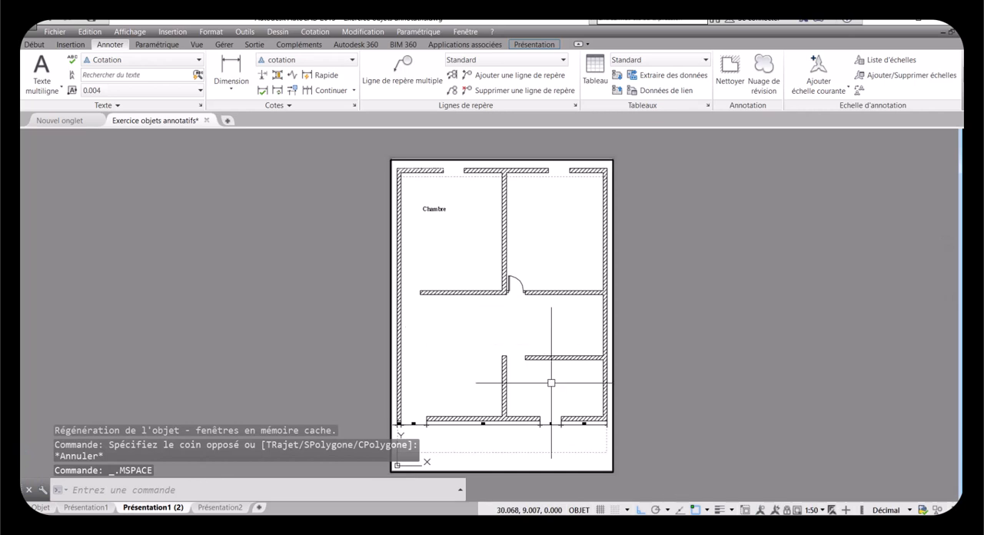
{"action": "left_click", "coordinate": [823, 510]}
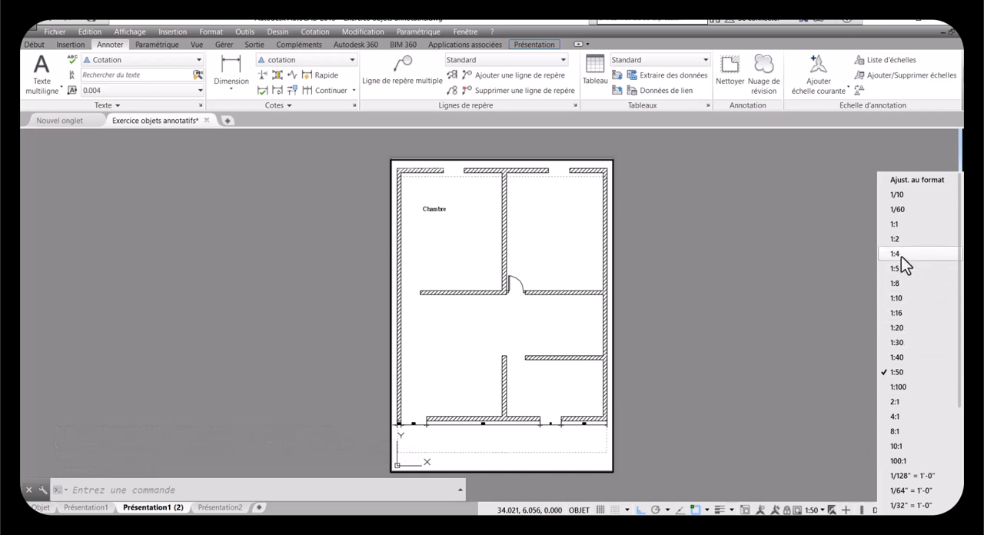
{"action": "left_click", "coordinate": [906, 326]}
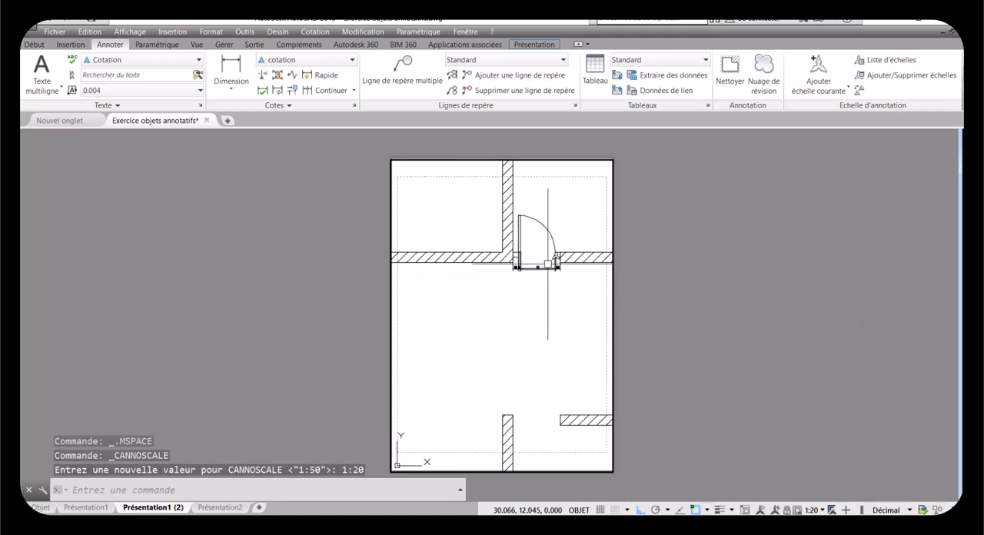
Step: Frame the door and its dimensions in the Présentation1 (2) viewport and reapply the 1:20 scale
{"action": "scroll", "coordinate": [550, 253], "scroll_direction": "up", "scroll_amount": 3}
{"action": "scroll", "coordinate": [550, 225], "scroll_direction": "up", "scroll_amount": 2}
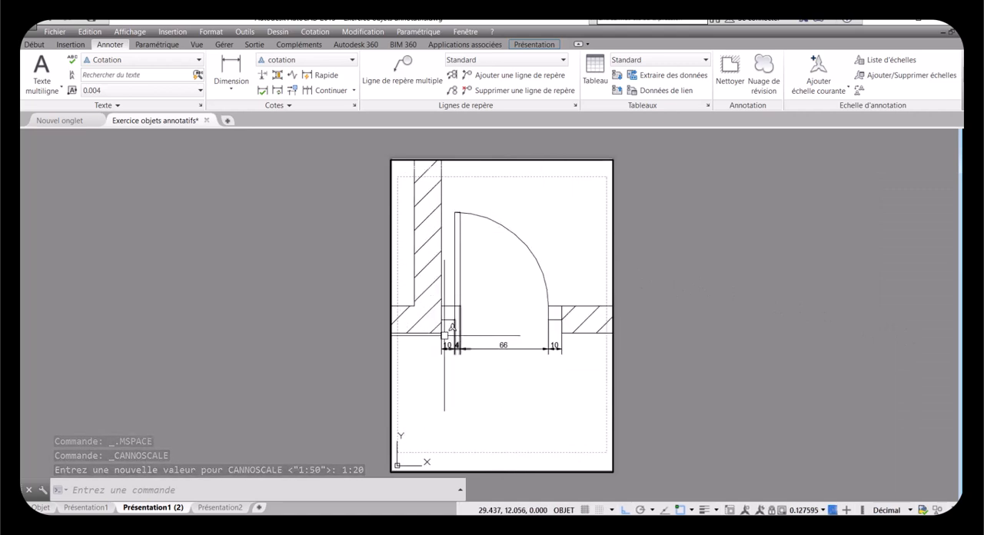
{"action": "scroll", "coordinate": [429, 323], "scroll_direction": "up", "scroll_amount": 4}
{"action": "scroll", "coordinate": [429, 322], "scroll_direction": "down", "scroll_amount": 5}
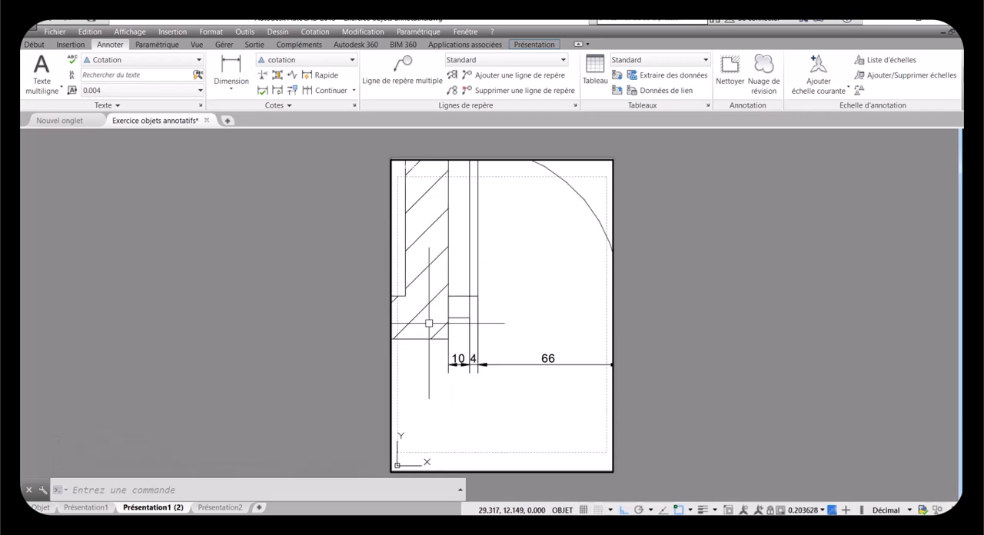
{"action": "scroll", "coordinate": [427, 318], "scroll_direction": "up", "scroll_amount": 2}
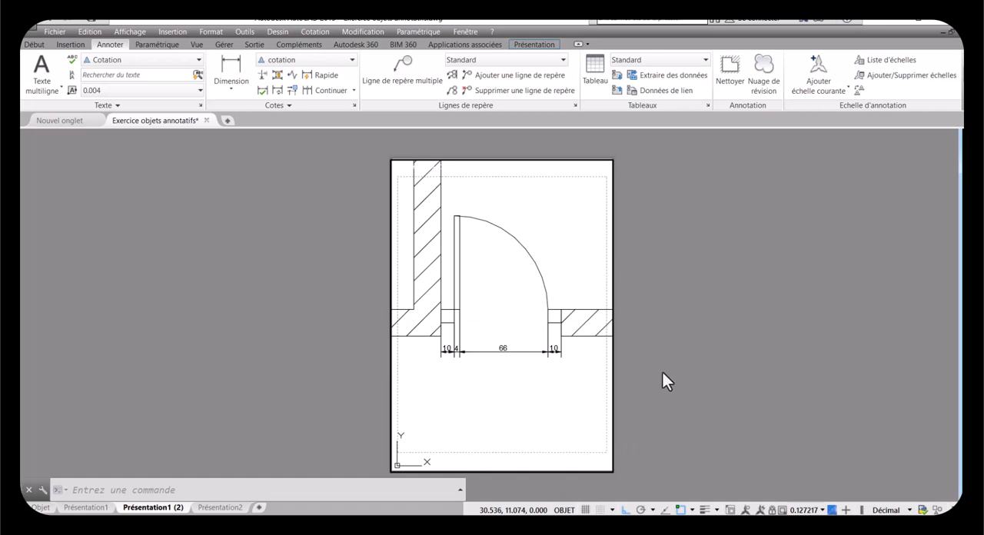
{"action": "left_click", "coordinate": [823, 509]}
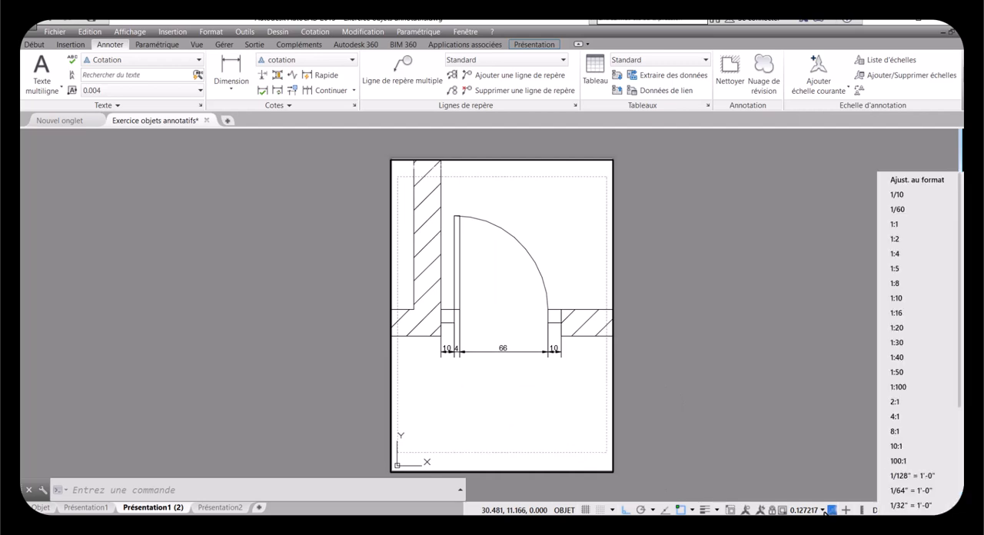
{"action": "left_click", "coordinate": [905, 328]}
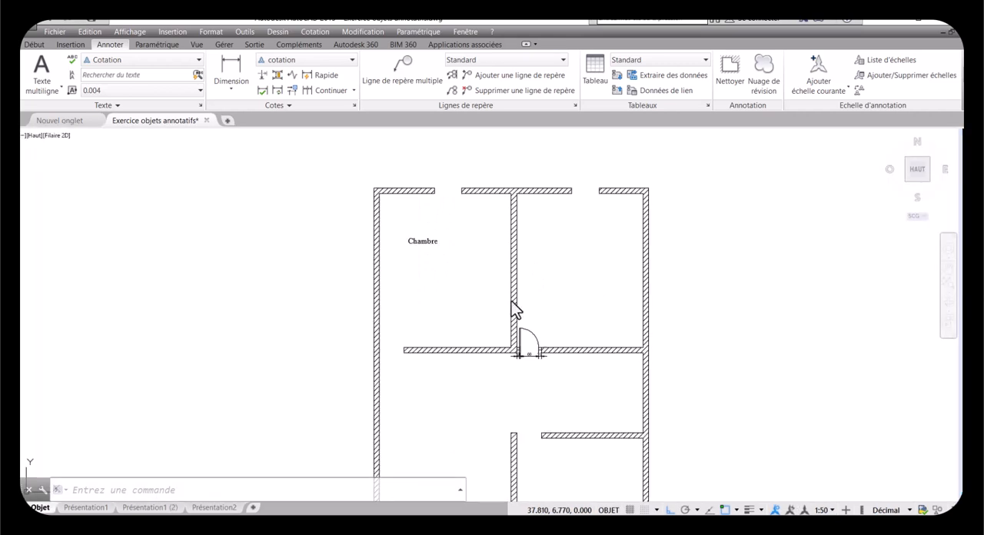
Step: In model space, set the annotation scale to 1:1 and turn on automatic addition of scales to annotative objects
{"action": "scroll", "coordinate": [406, 229], "scroll_direction": "up", "scroll_amount": 2}
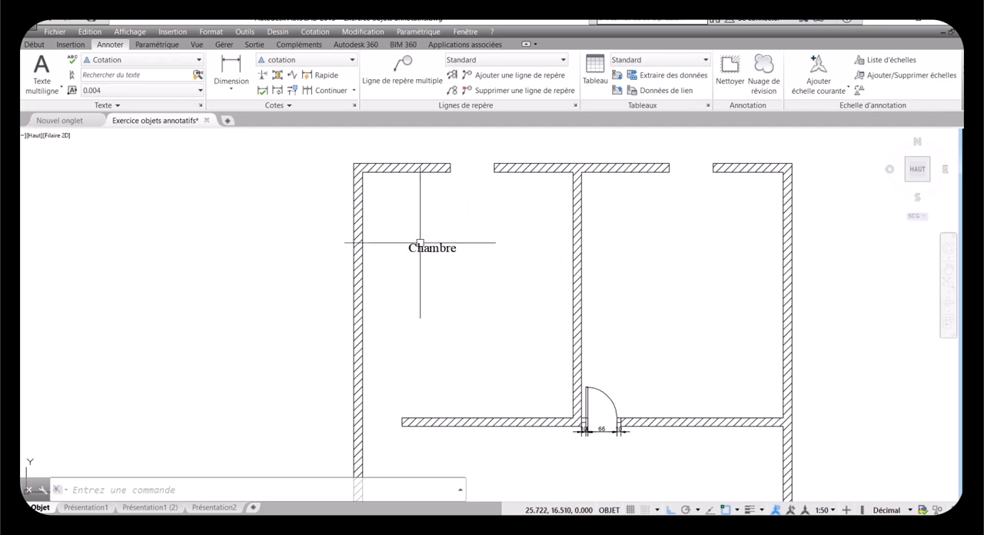
{"action": "left_click", "coordinate": [832, 510]}
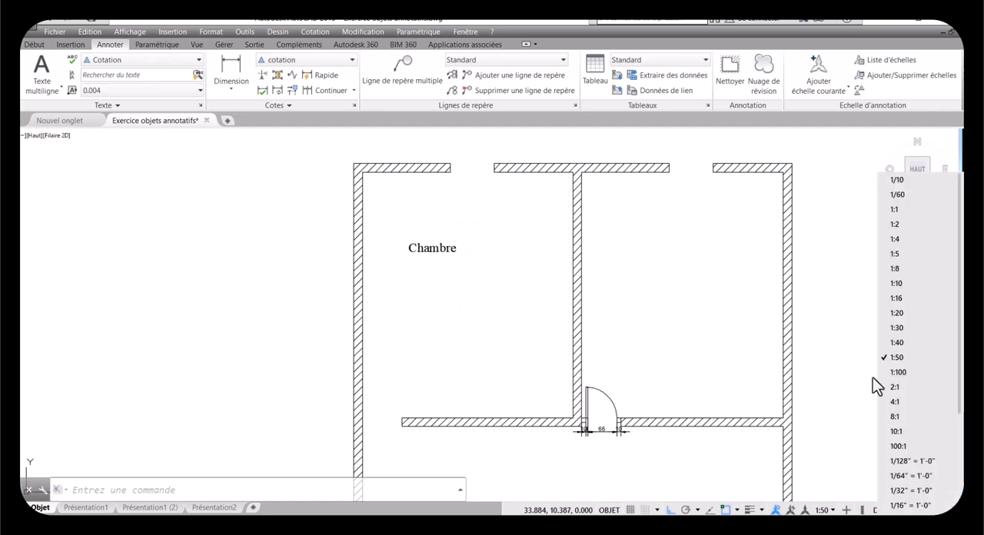
{"action": "left_click", "coordinate": [894, 213]}
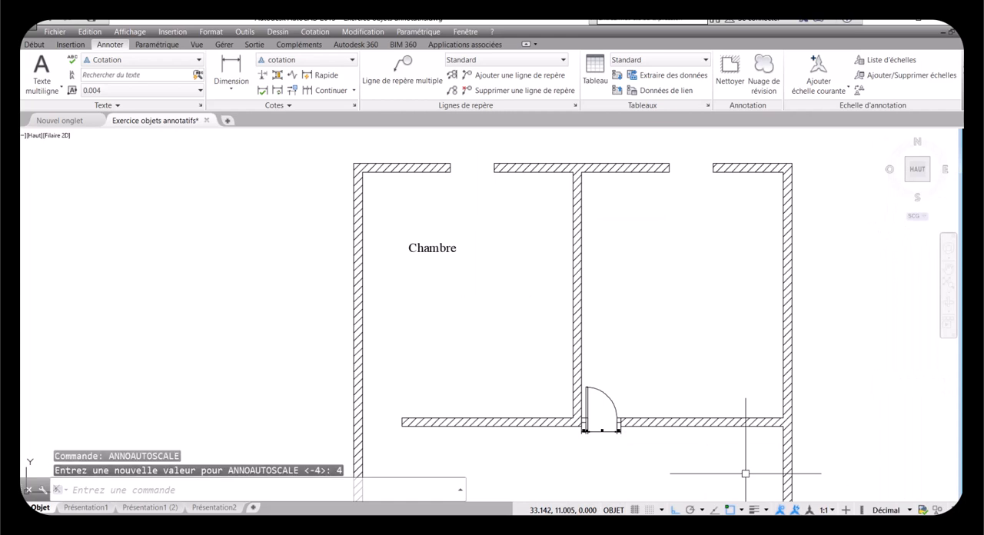
{"action": "left_click", "coordinate": [443, 247]}
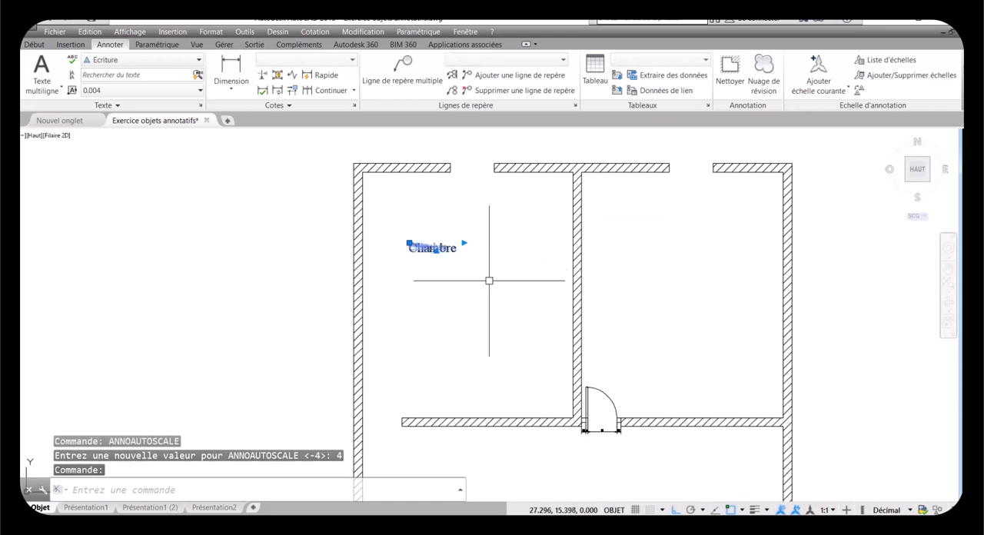
{"action": "left_click", "coordinate": [833, 507]}
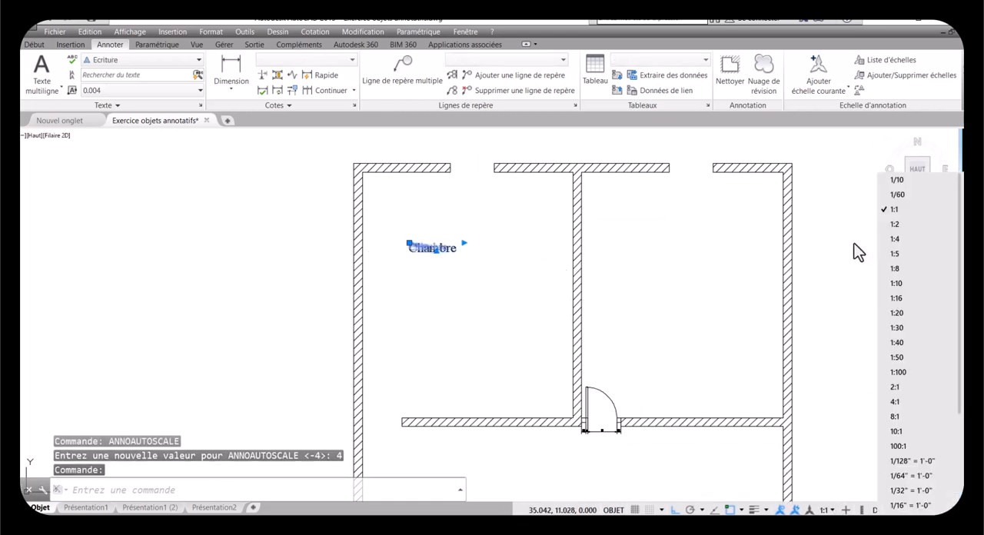
{"action": "left_click", "coordinate": [893, 222]}
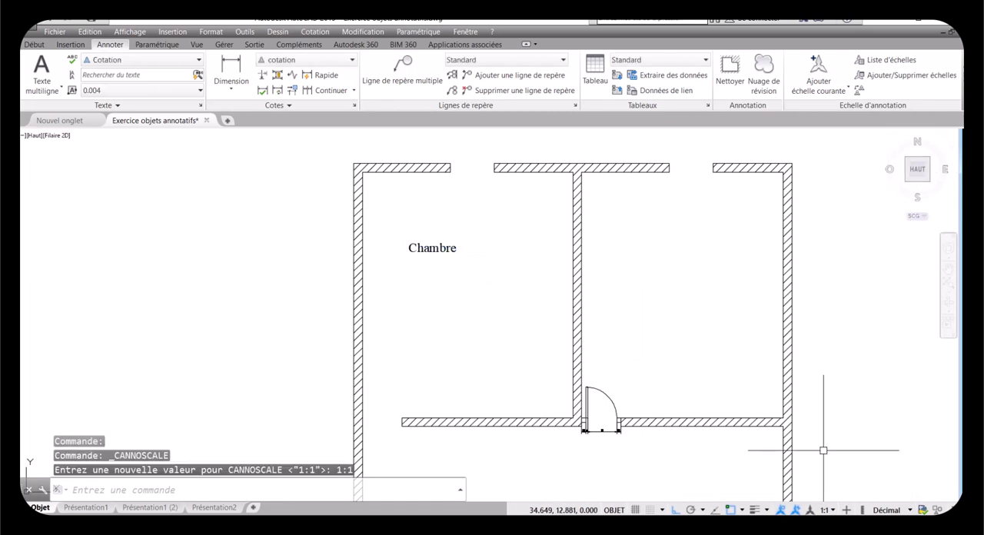
Step: Switch the annotation scale to 1:50 and back to 1:1 to add the 1:1 scale to the annotative objects
{"action": "left_click", "coordinate": [833, 509]}
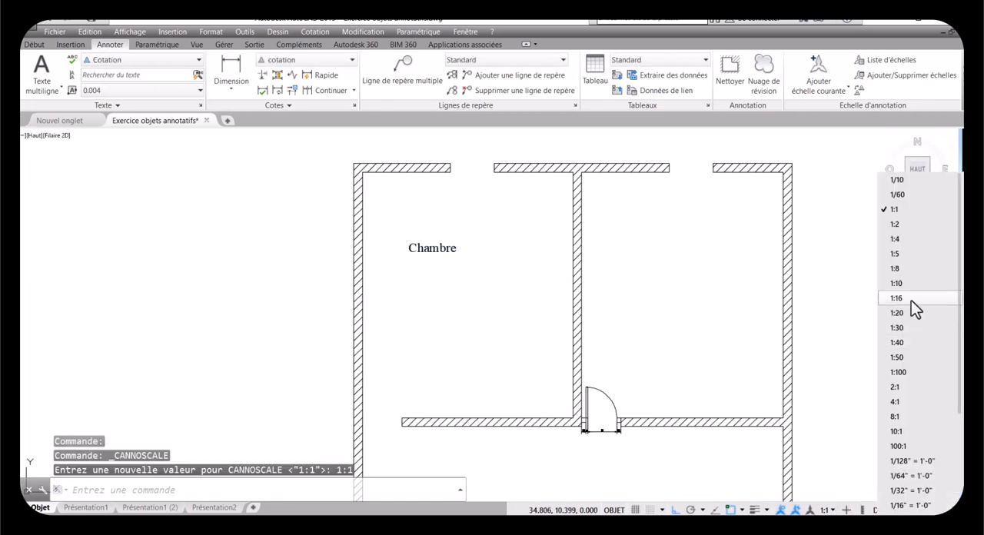
{"action": "left_click", "coordinate": [893, 359]}
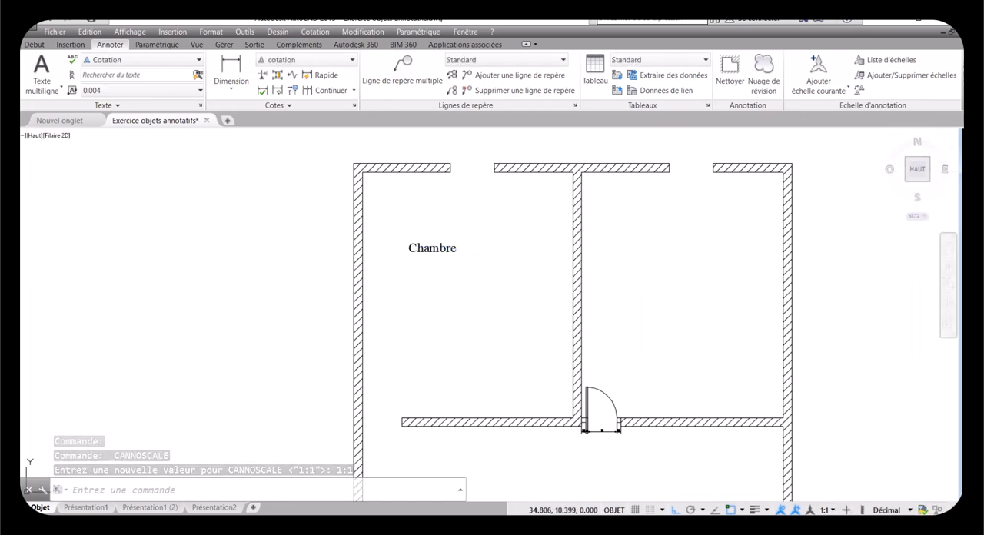
{"action": "left_click", "coordinate": [832, 511]}
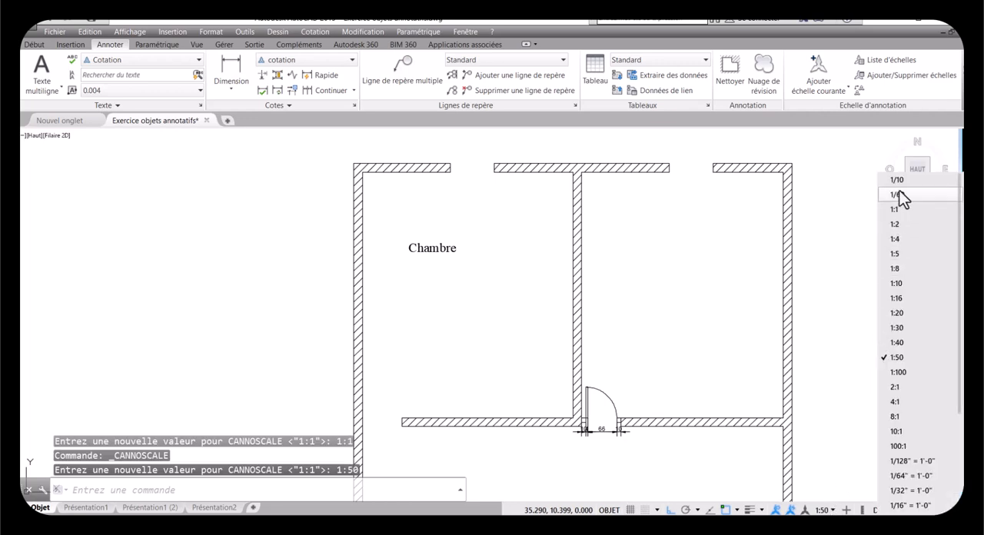
{"action": "left_click", "coordinate": [897, 212]}
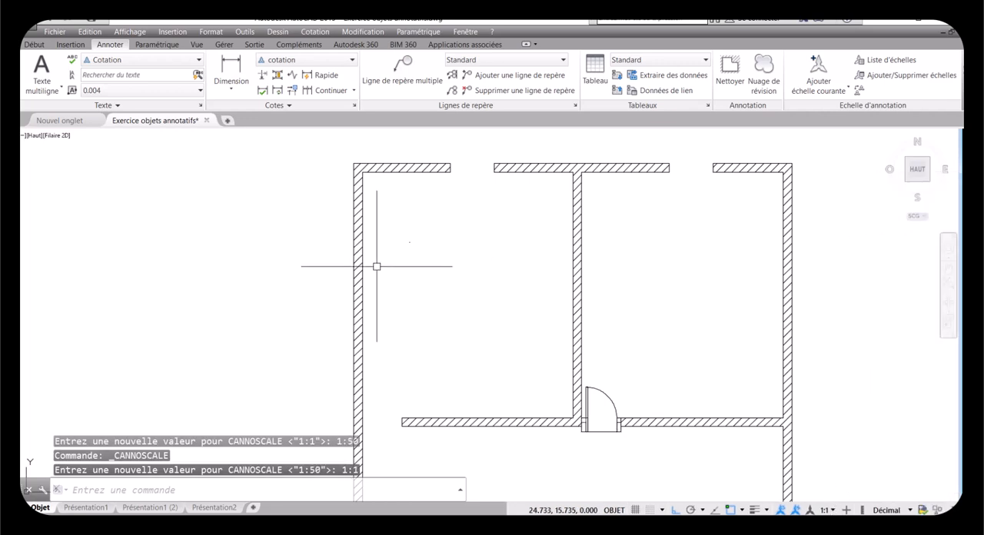
Step: Examine the Chambre label at the 1:1 scale and set the annotation scale back to 1:50
{"action": "scroll", "coordinate": [393, 239], "scroll_direction": "up", "scroll_amount": 10}
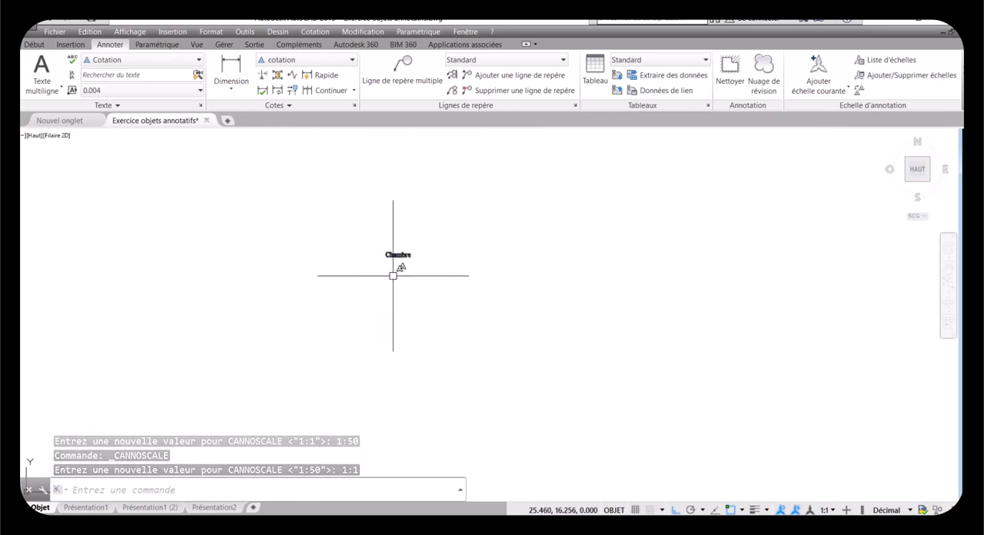
{"action": "scroll", "coordinate": [395, 247], "scroll_direction": "up", "scroll_amount": 4}
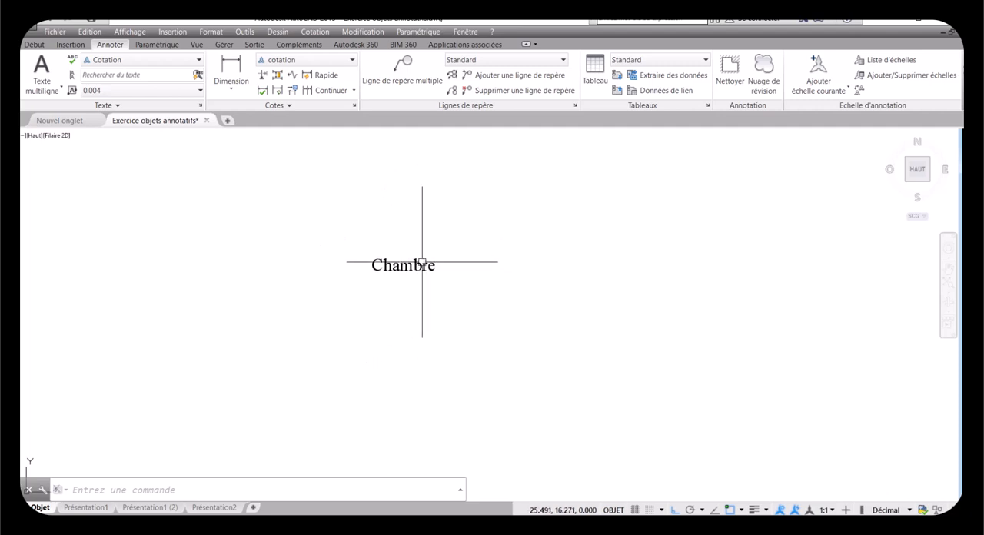
{"action": "scroll", "coordinate": [418, 277], "scroll_direction": "down", "scroll_amount": 3}
{"action": "scroll", "coordinate": [419, 286], "scroll_direction": "down", "scroll_amount": 3}
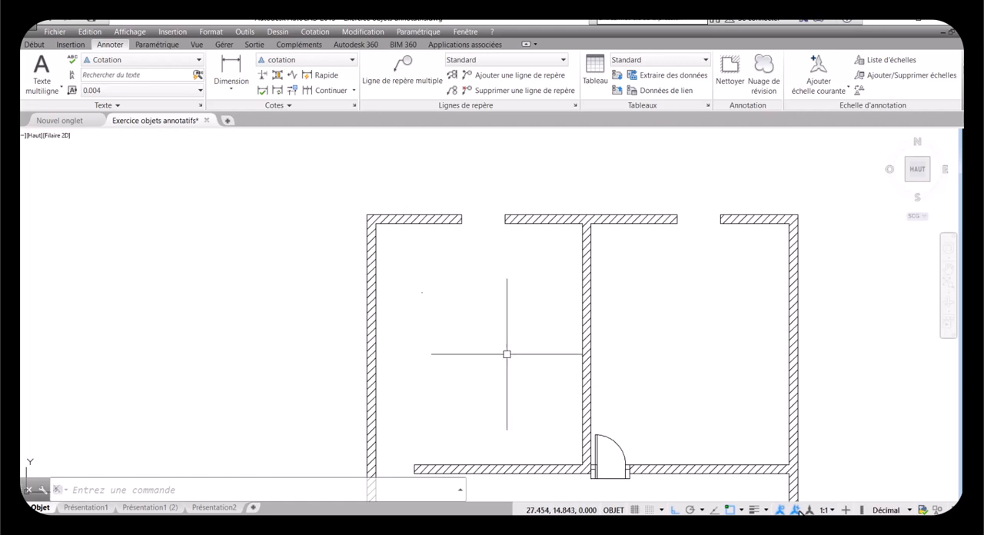
{"action": "left_click", "coordinate": [828, 510]}
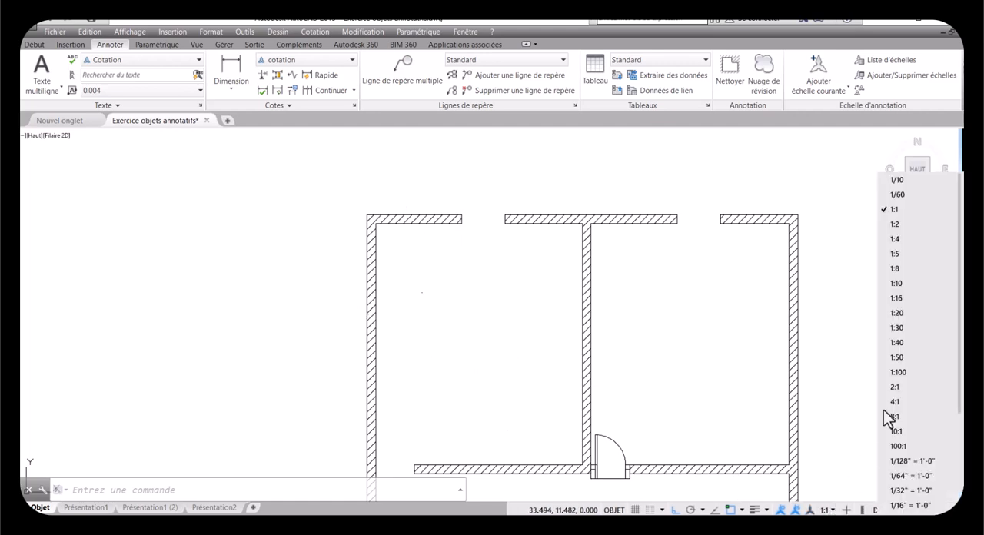
{"action": "left_click", "coordinate": [905, 358]}
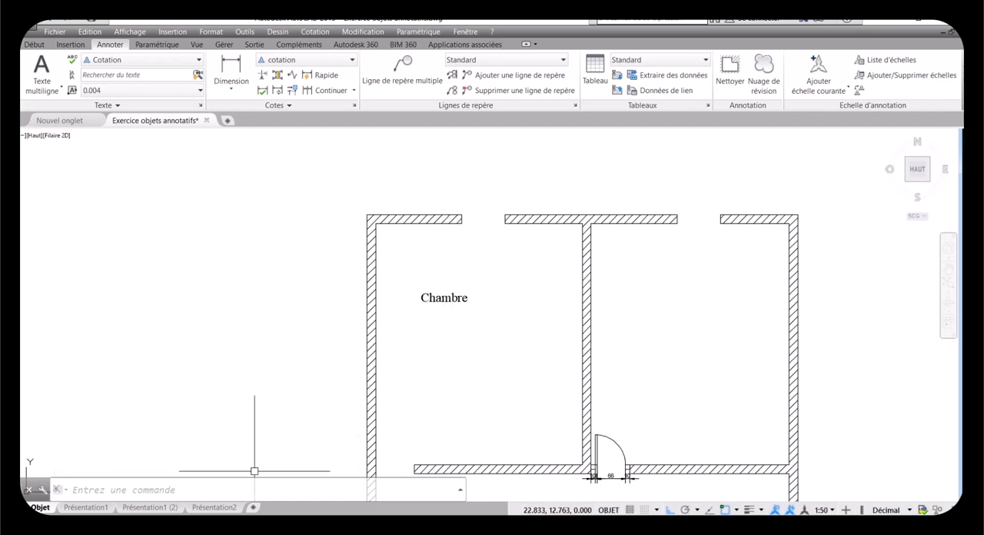
Step: Open the Présentation1 layout, activate its viewport and check which annotation scales the Chambre label carries
{"action": "left_click", "coordinate": [88, 507]}
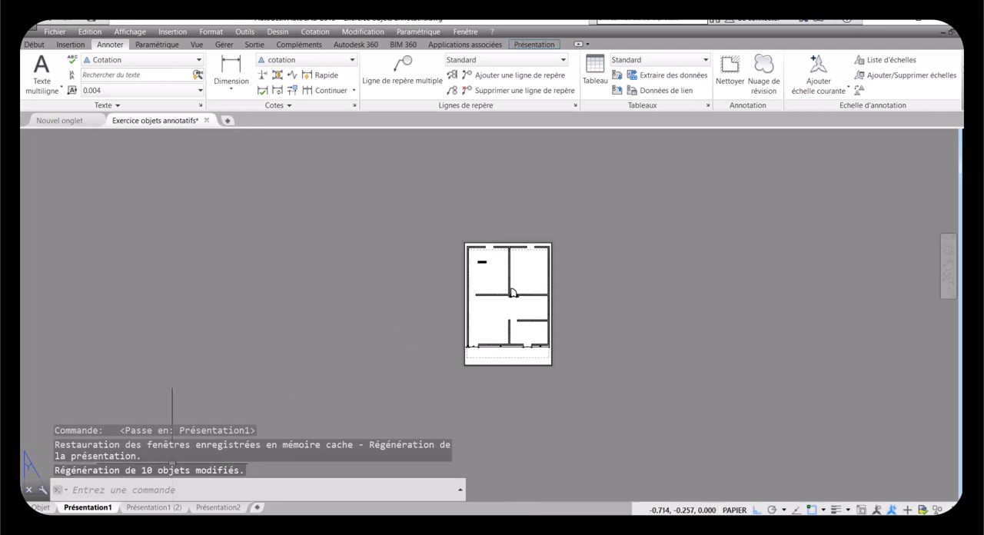
{"action": "scroll", "coordinate": [484, 262], "scroll_direction": "up", "scroll_amount": 4}
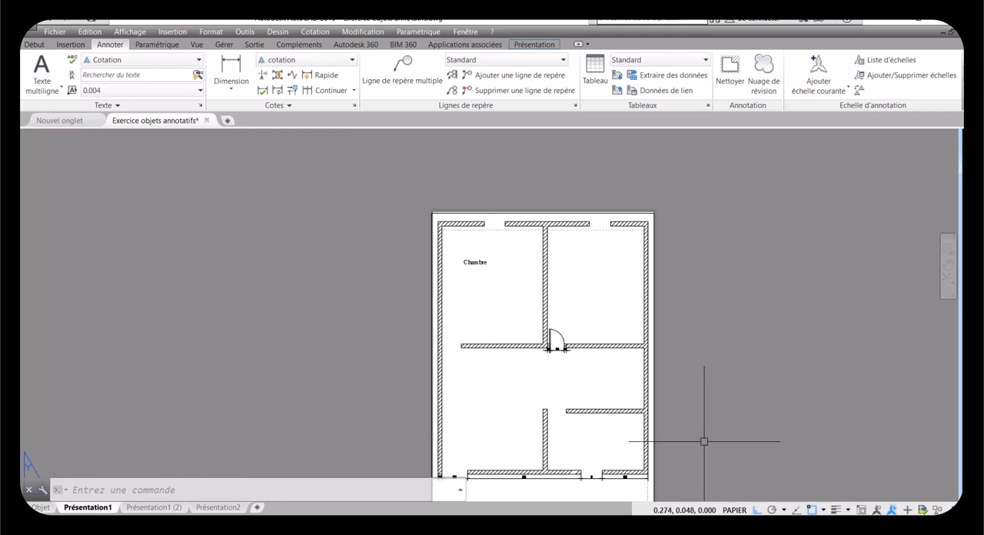
{"action": "double_click", "coordinate": [616, 374]}
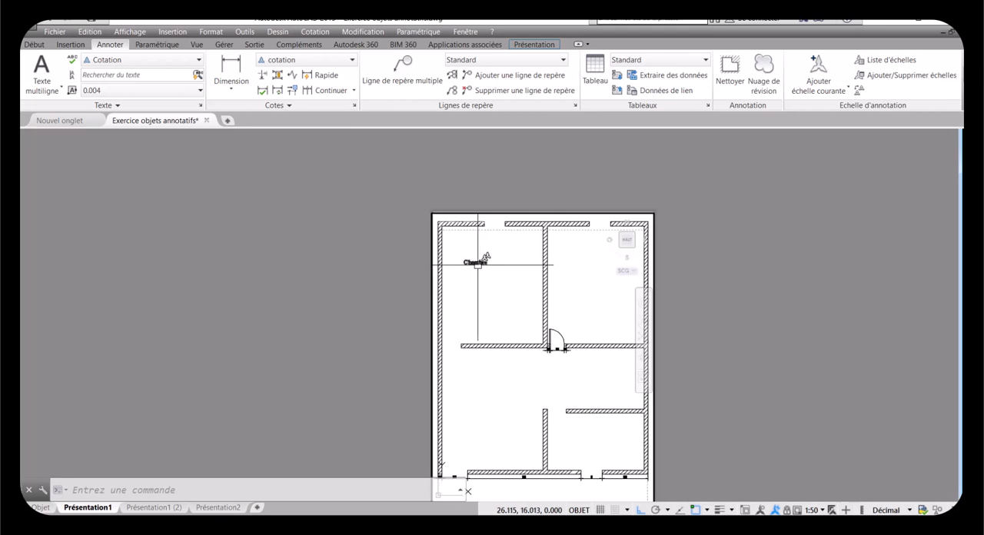
{"action": "mouse_move", "coordinate": [478, 264]}
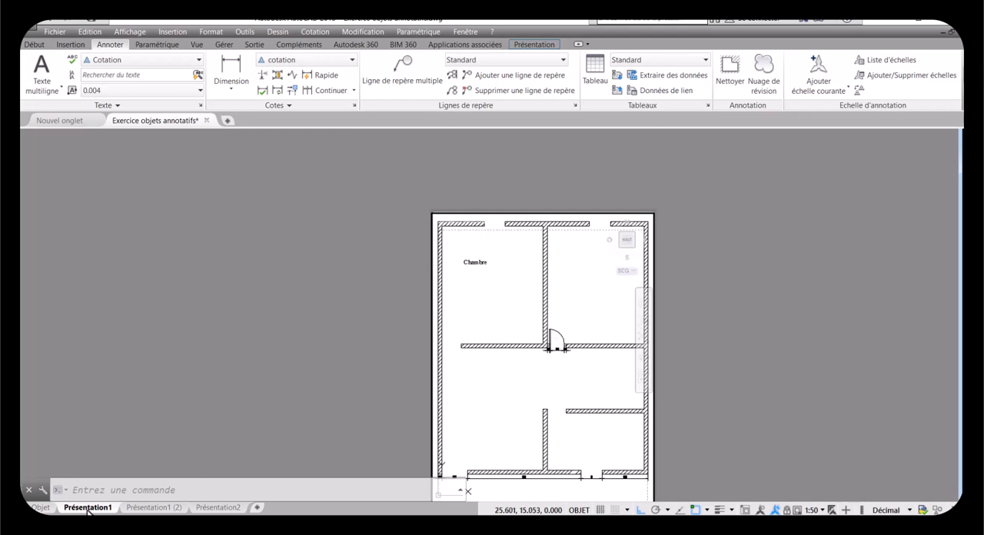
Step: Return to model space, set the annotation scale to 1:1 and examine the size of the Chambre label
{"action": "left_click", "coordinate": [38, 507]}
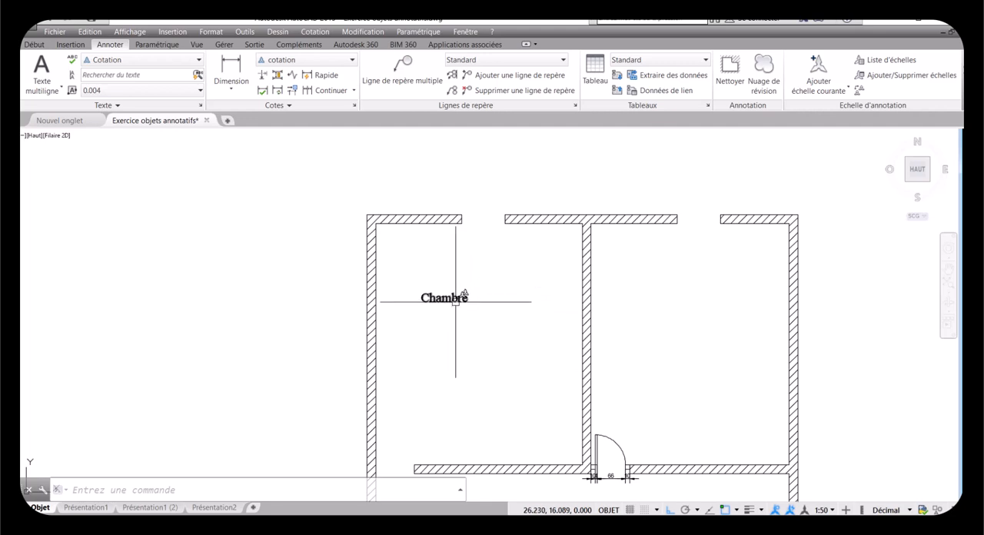
{"action": "left_click", "coordinate": [833, 510]}
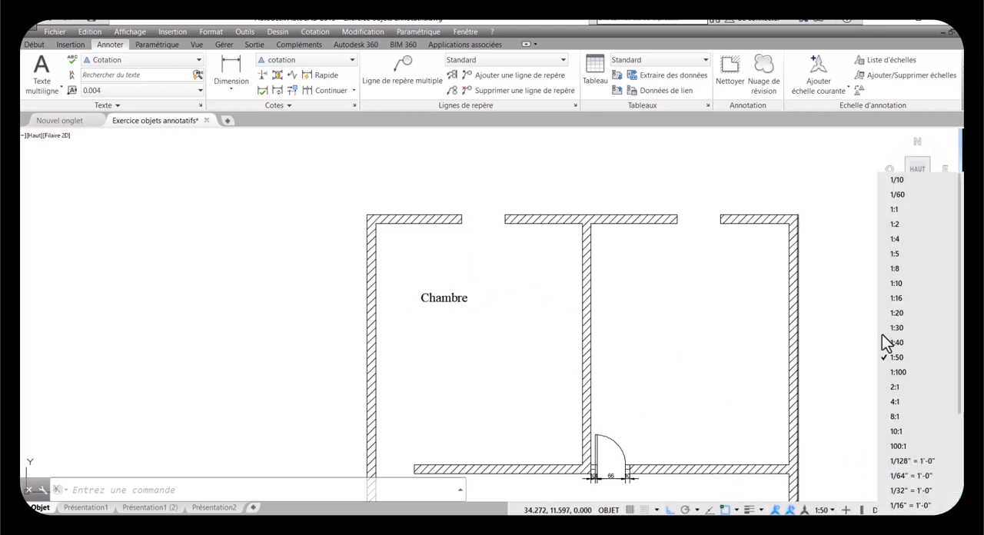
{"action": "left_click", "coordinate": [895, 209]}
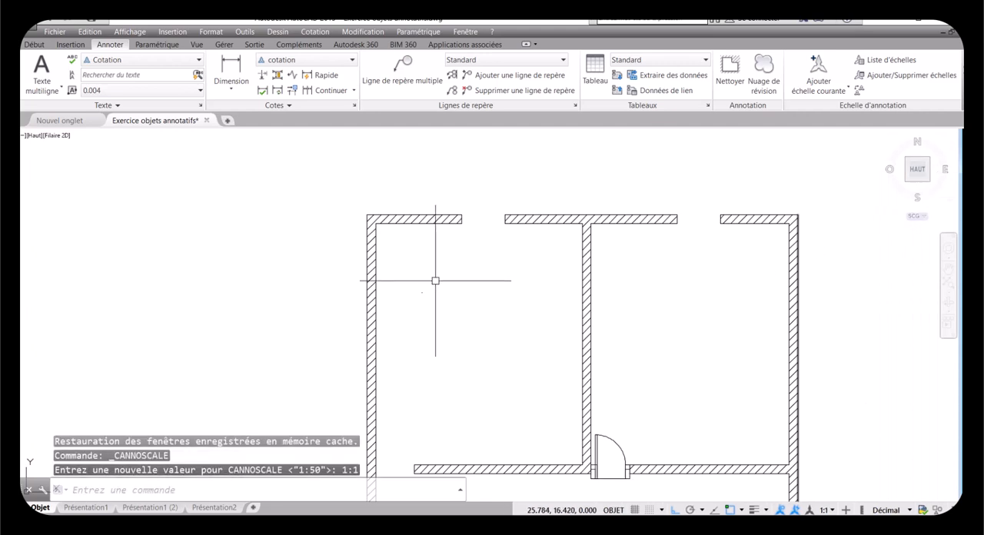
{"action": "scroll", "coordinate": [422, 300], "scroll_direction": "up", "scroll_amount": 5}
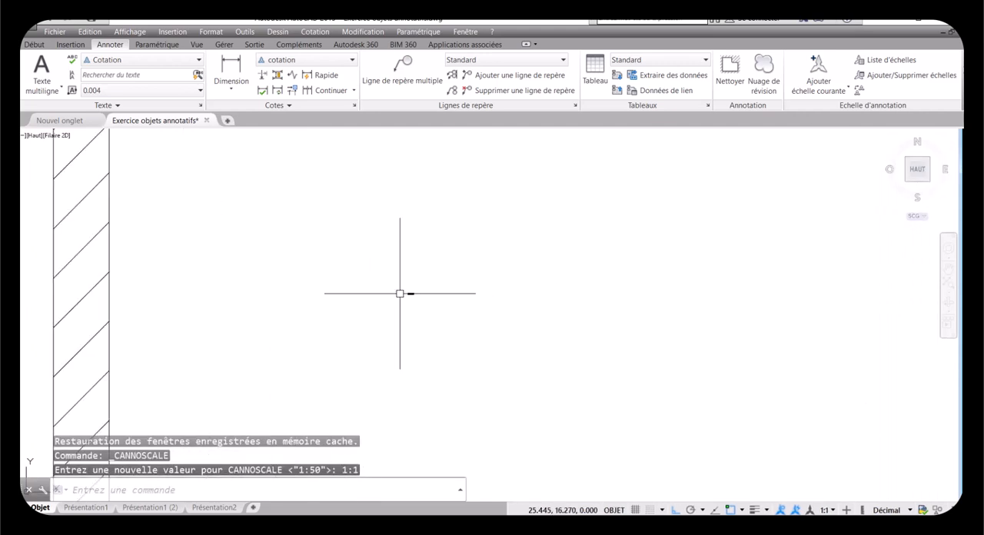
{"action": "scroll", "coordinate": [400, 293], "scroll_direction": "up", "scroll_amount": 3}
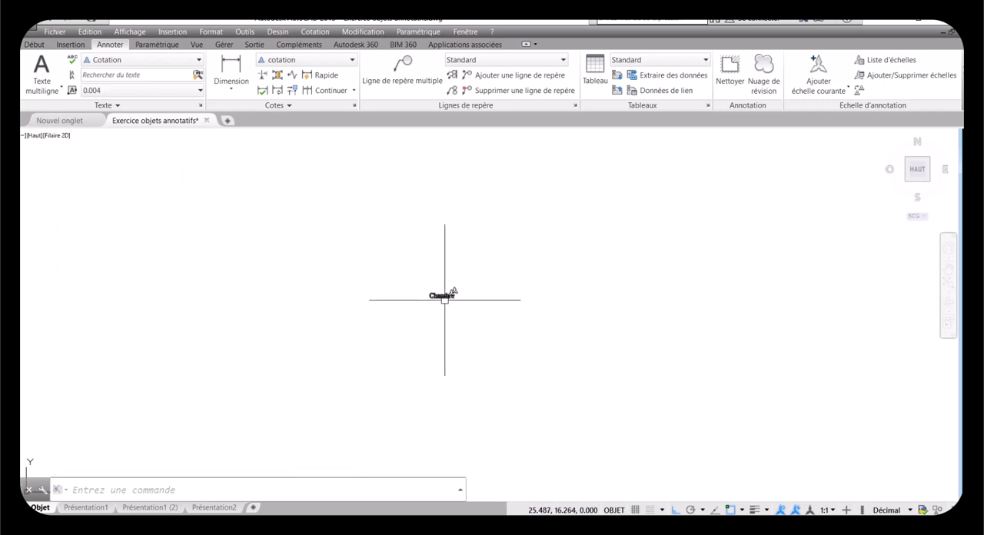
{"action": "scroll", "coordinate": [444, 297], "scroll_direction": "down", "scroll_amount": 5}
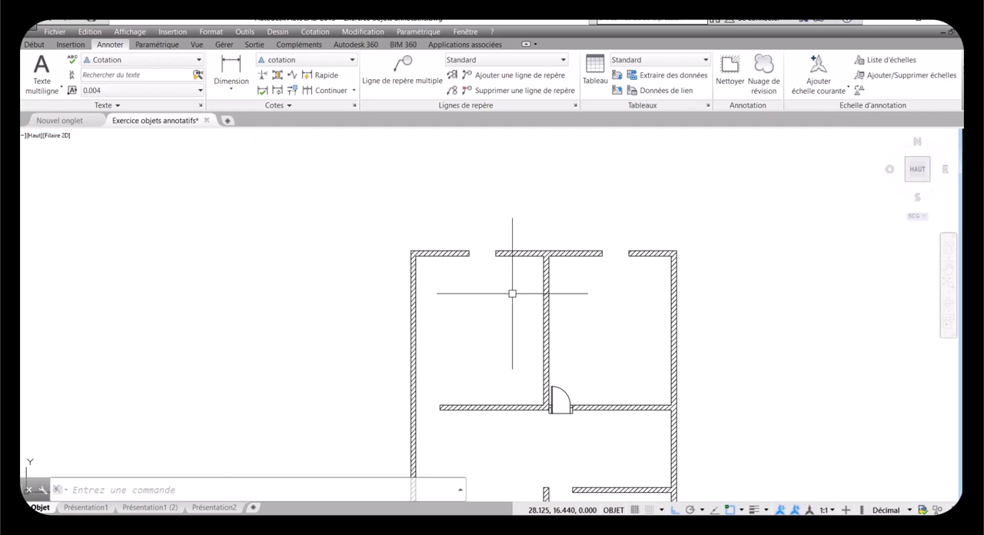
{"action": "scroll", "coordinate": [491, 281], "scroll_direction": "down", "scroll_amount": 4}
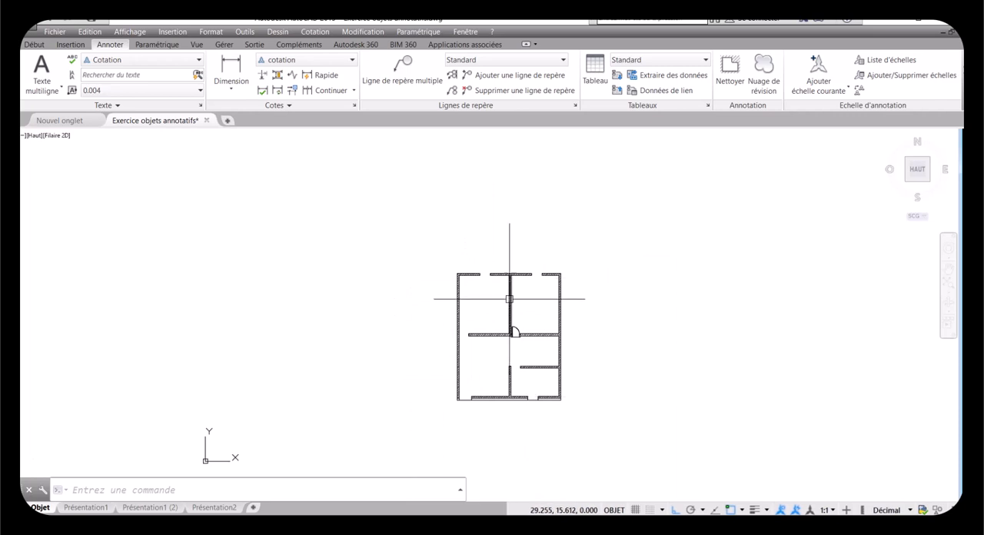
{"action": "scroll", "coordinate": [466, 288], "scroll_direction": "up", "scroll_amount": 2}
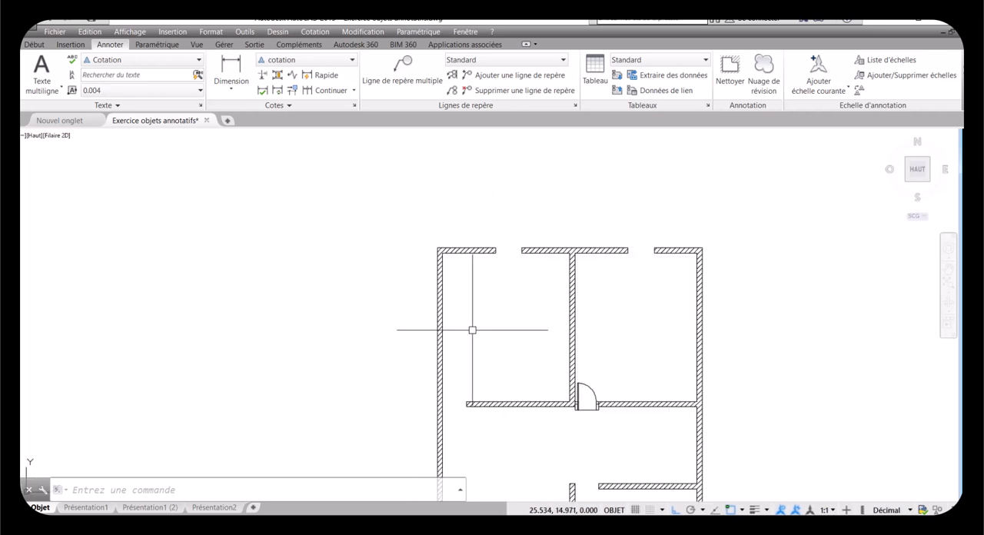
{"action": "scroll", "coordinate": [468, 299], "scroll_direction": "down", "scroll_amount": 5}
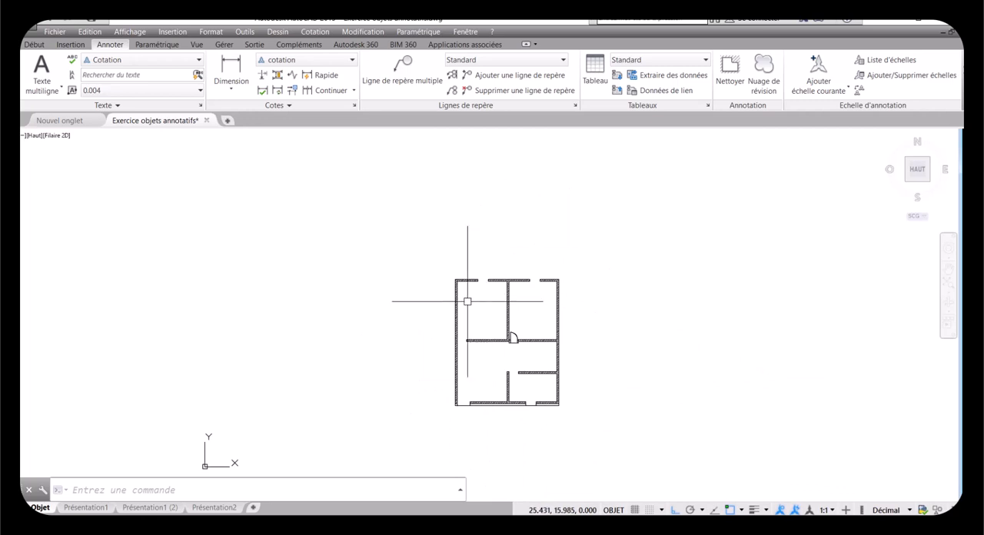
{"action": "scroll", "coordinate": [472, 303], "scroll_direction": "up", "scroll_amount": 4}
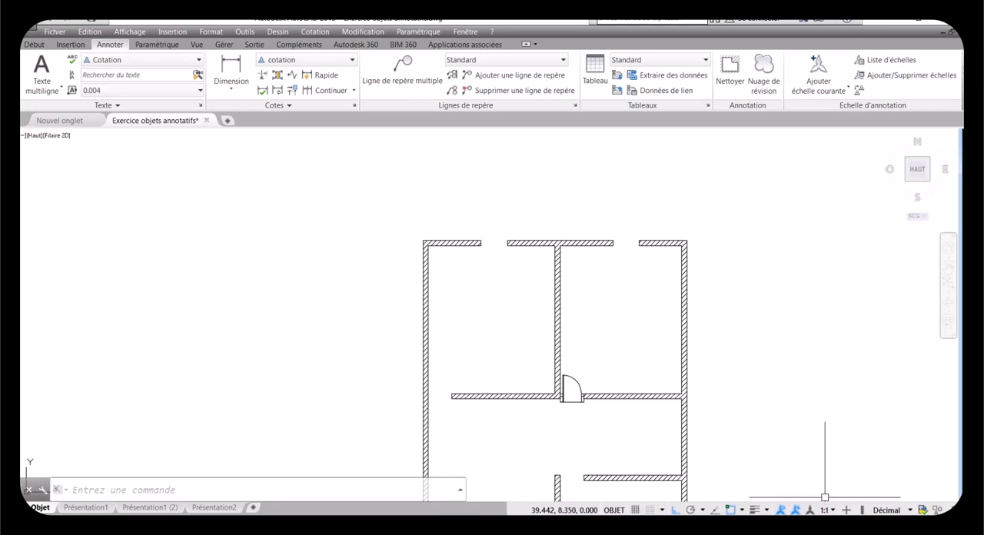
Step: Set the model space annotation scale to 1:50 and examine the dimensions below the door
{"action": "left_click", "coordinate": [828, 510]}
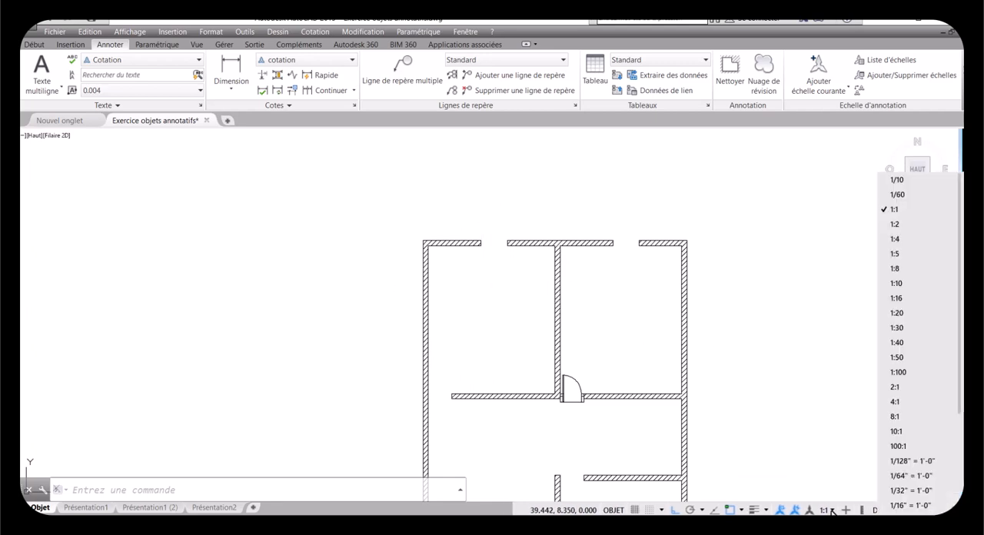
{"action": "left_click", "coordinate": [907, 359]}
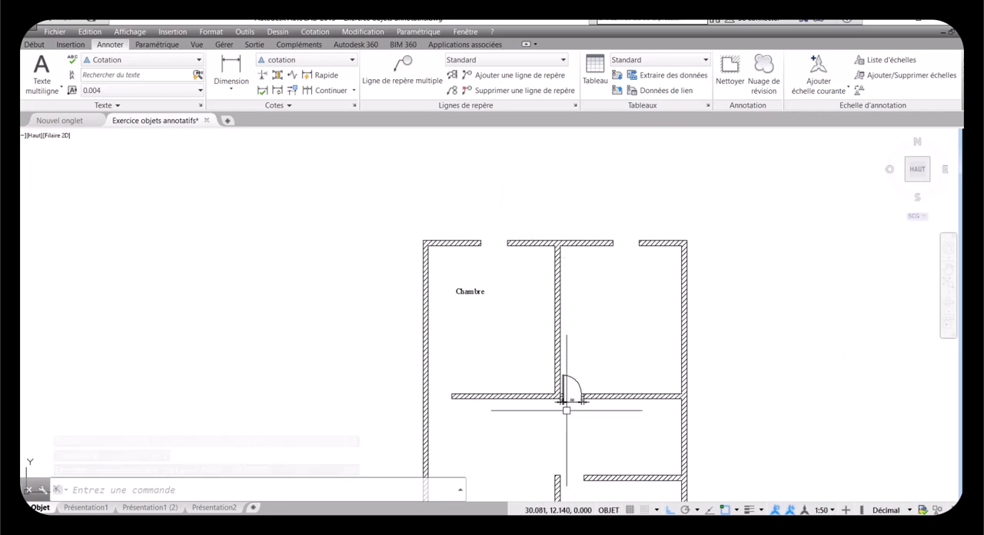
{"action": "scroll", "coordinate": [566, 397], "scroll_direction": "up", "scroll_amount": 2}
{"action": "scroll", "coordinate": [565, 401], "scroll_direction": "up", "scroll_amount": 2}
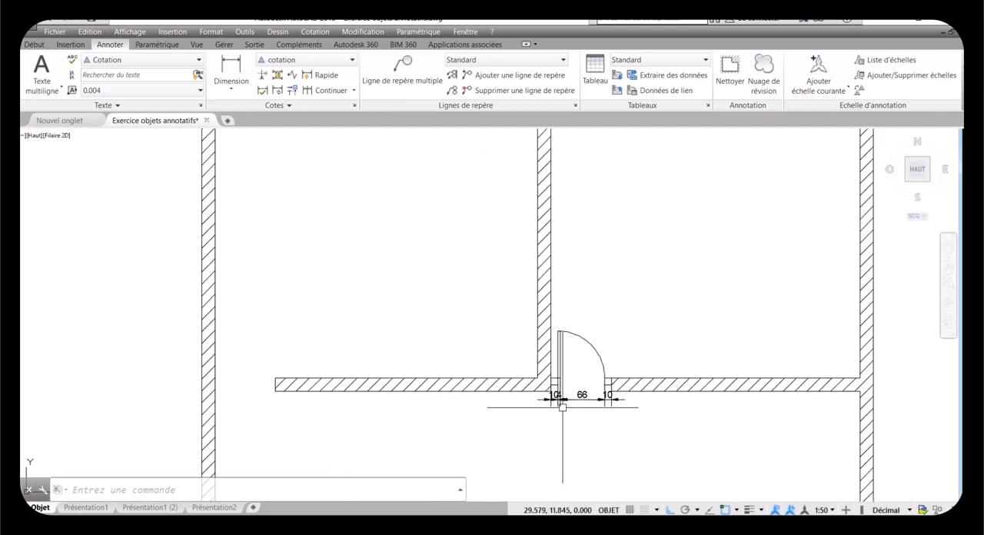
{"action": "scroll", "coordinate": [563, 400], "scroll_direction": "up", "scroll_amount": 3}
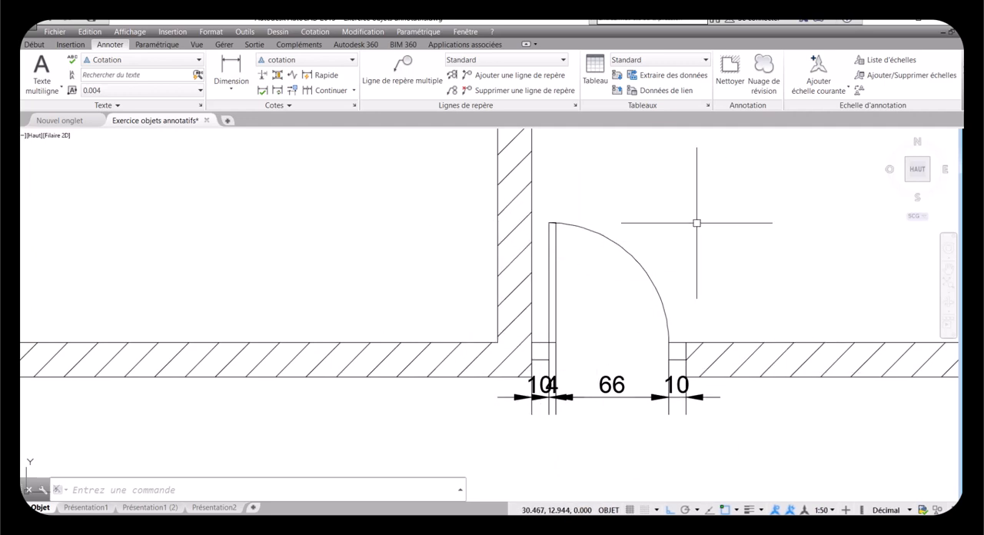
Step: In the Présentation1 (2) layout, set the viewport scale to 1:20 and return to paper space
{"action": "left_click", "coordinate": [146, 507]}
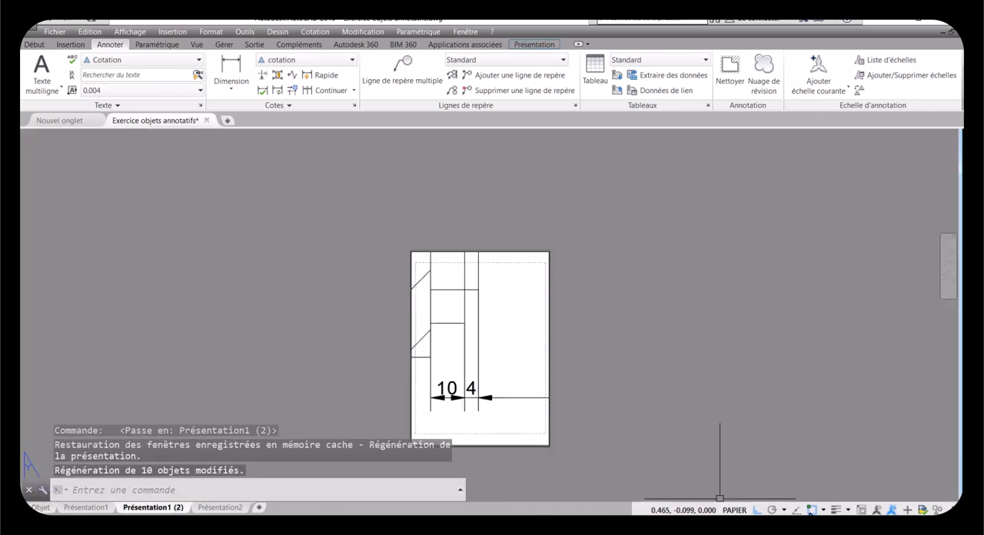
{"action": "double_click", "coordinate": [485, 352]}
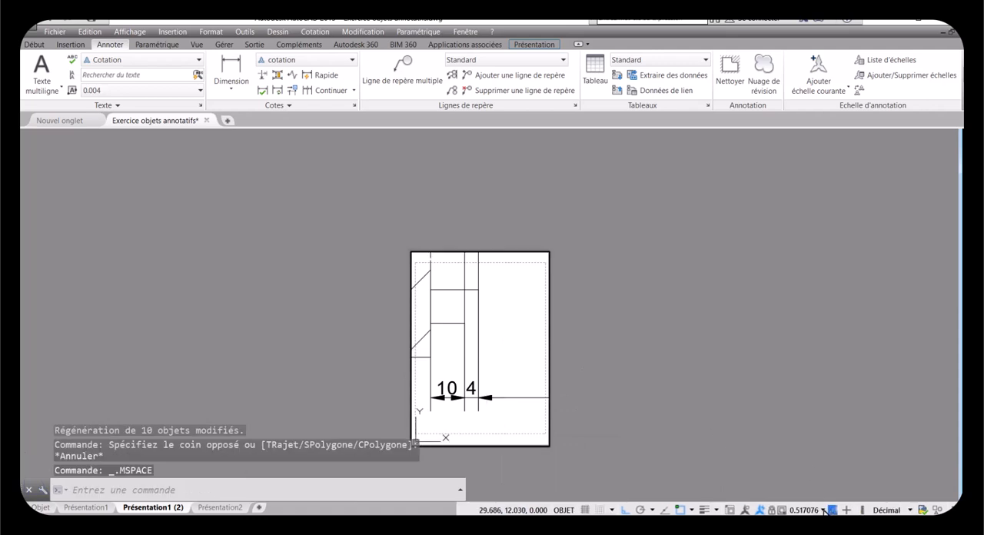
{"action": "left_click", "coordinate": [823, 509]}
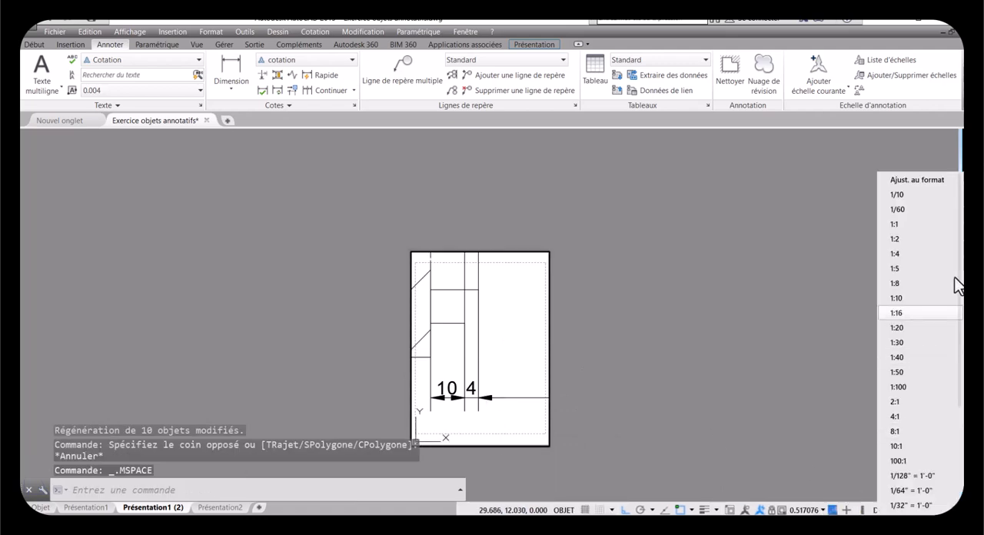
{"action": "left_click", "coordinate": [896, 327]}
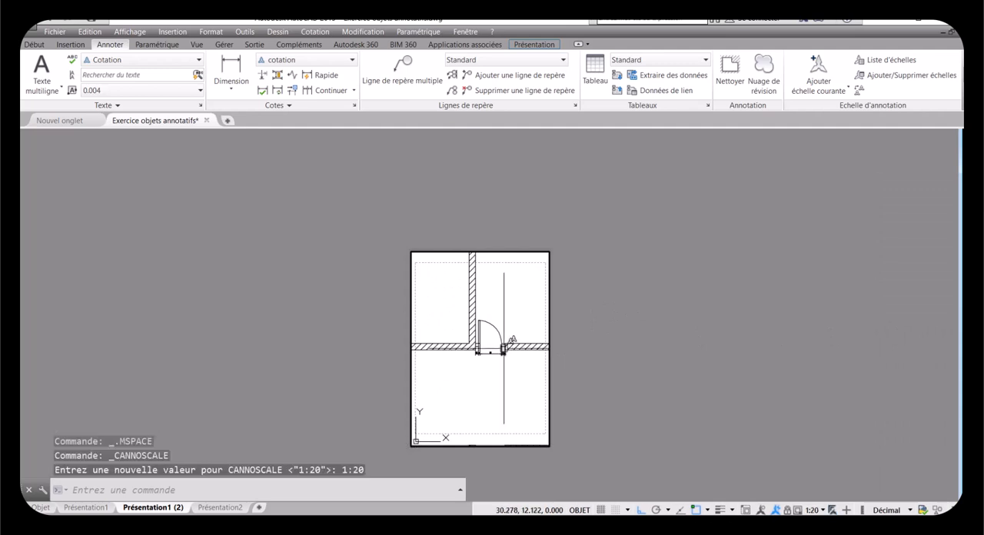
{"action": "double_click", "coordinate": [607, 345]}
Step: Examine the size and placement of the door's dimensions on the 1:20 layout sheet
{"action": "scroll", "coordinate": [500, 350], "scroll_direction": "up", "scroll_amount": 4}
{"action": "scroll", "coordinate": [501, 350], "scroll_direction": "up", "scroll_amount": 4}
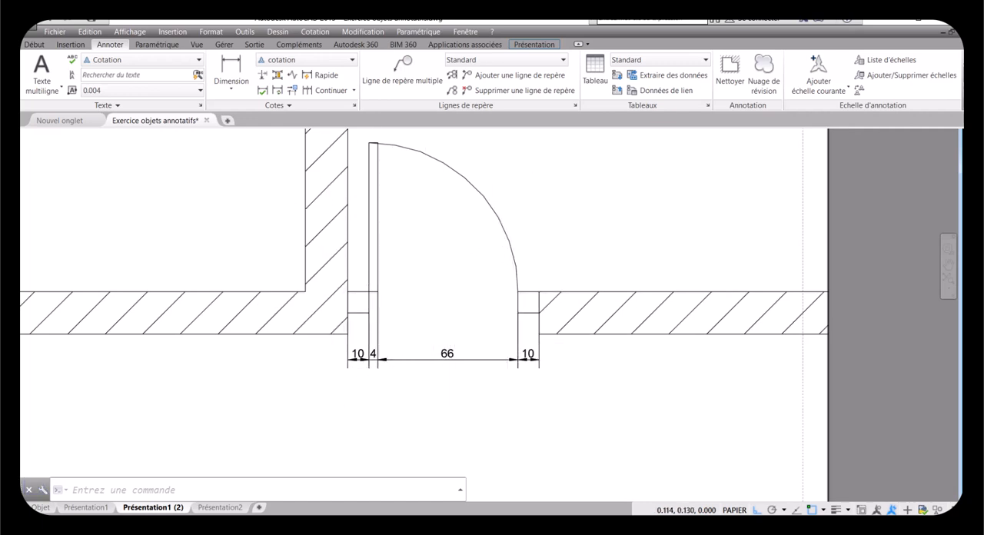
{"action": "scroll", "coordinate": [443, 326], "scroll_direction": "down", "scroll_amount": 3}
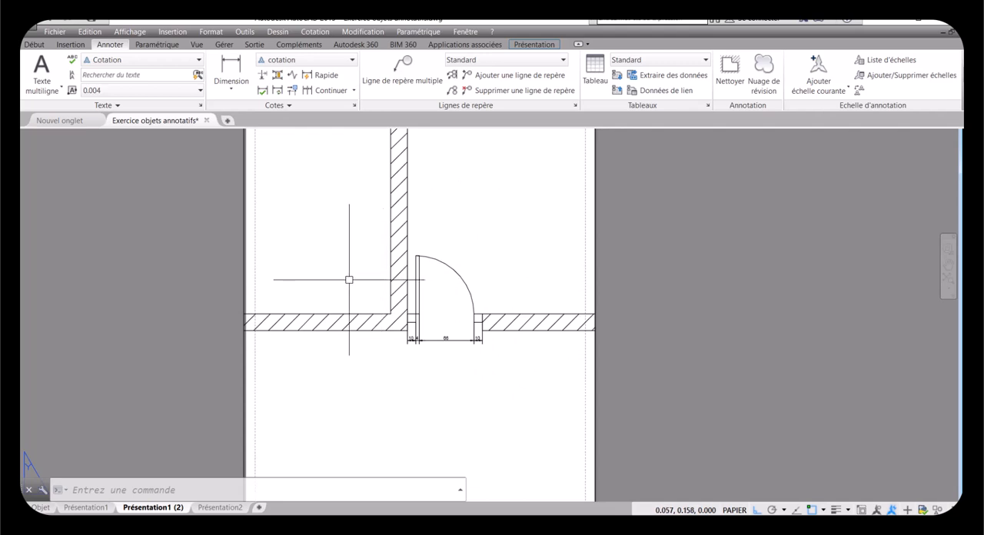
{"action": "scroll", "coordinate": [430, 340], "scroll_direction": "up", "scroll_amount": 3}
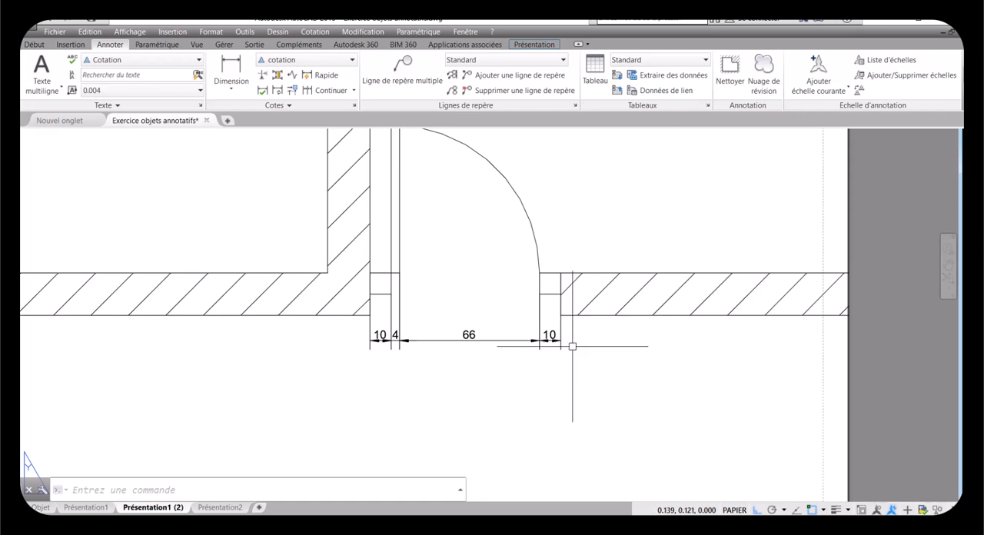
{"action": "scroll", "coordinate": [570, 347], "scroll_direction": "down", "scroll_amount": 5}
{"action": "scroll", "coordinate": [570, 346], "scroll_direction": "up", "scroll_amount": 5}
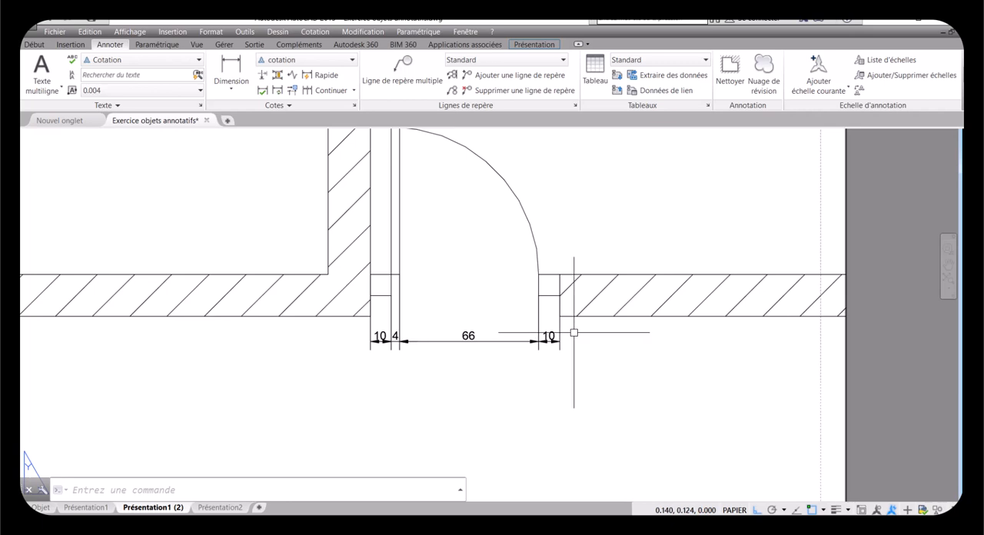